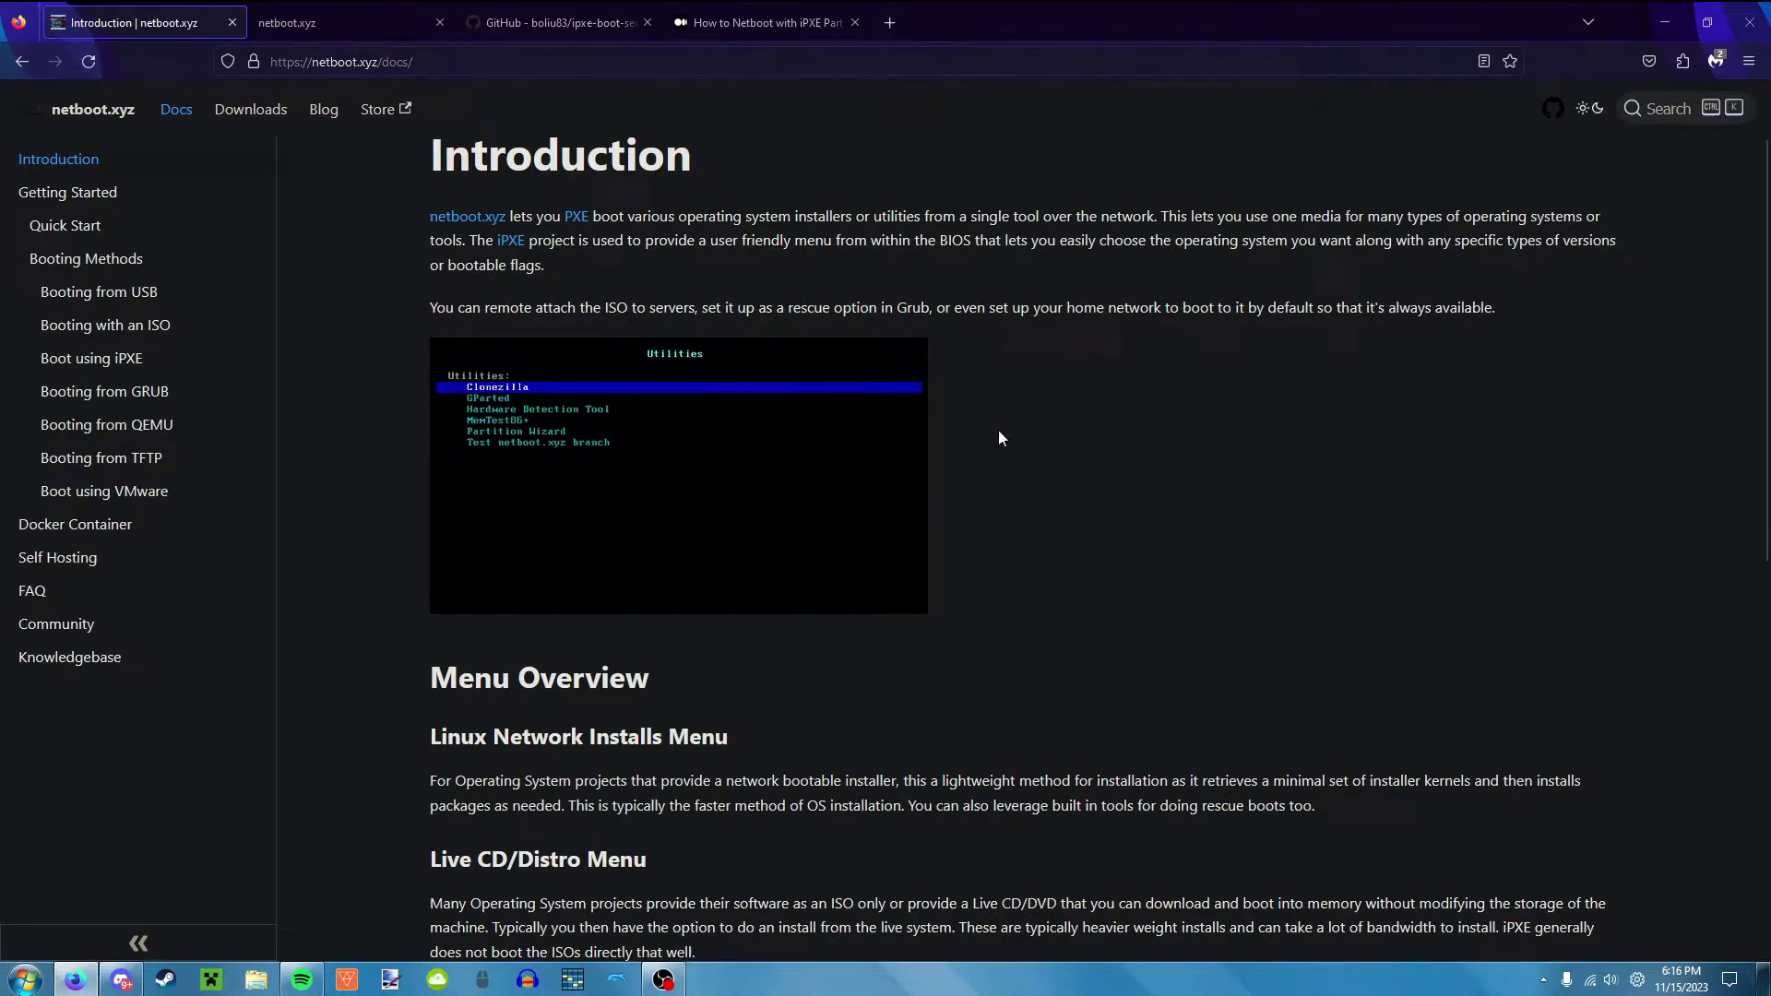
scroll(1199, 277, down, 1)
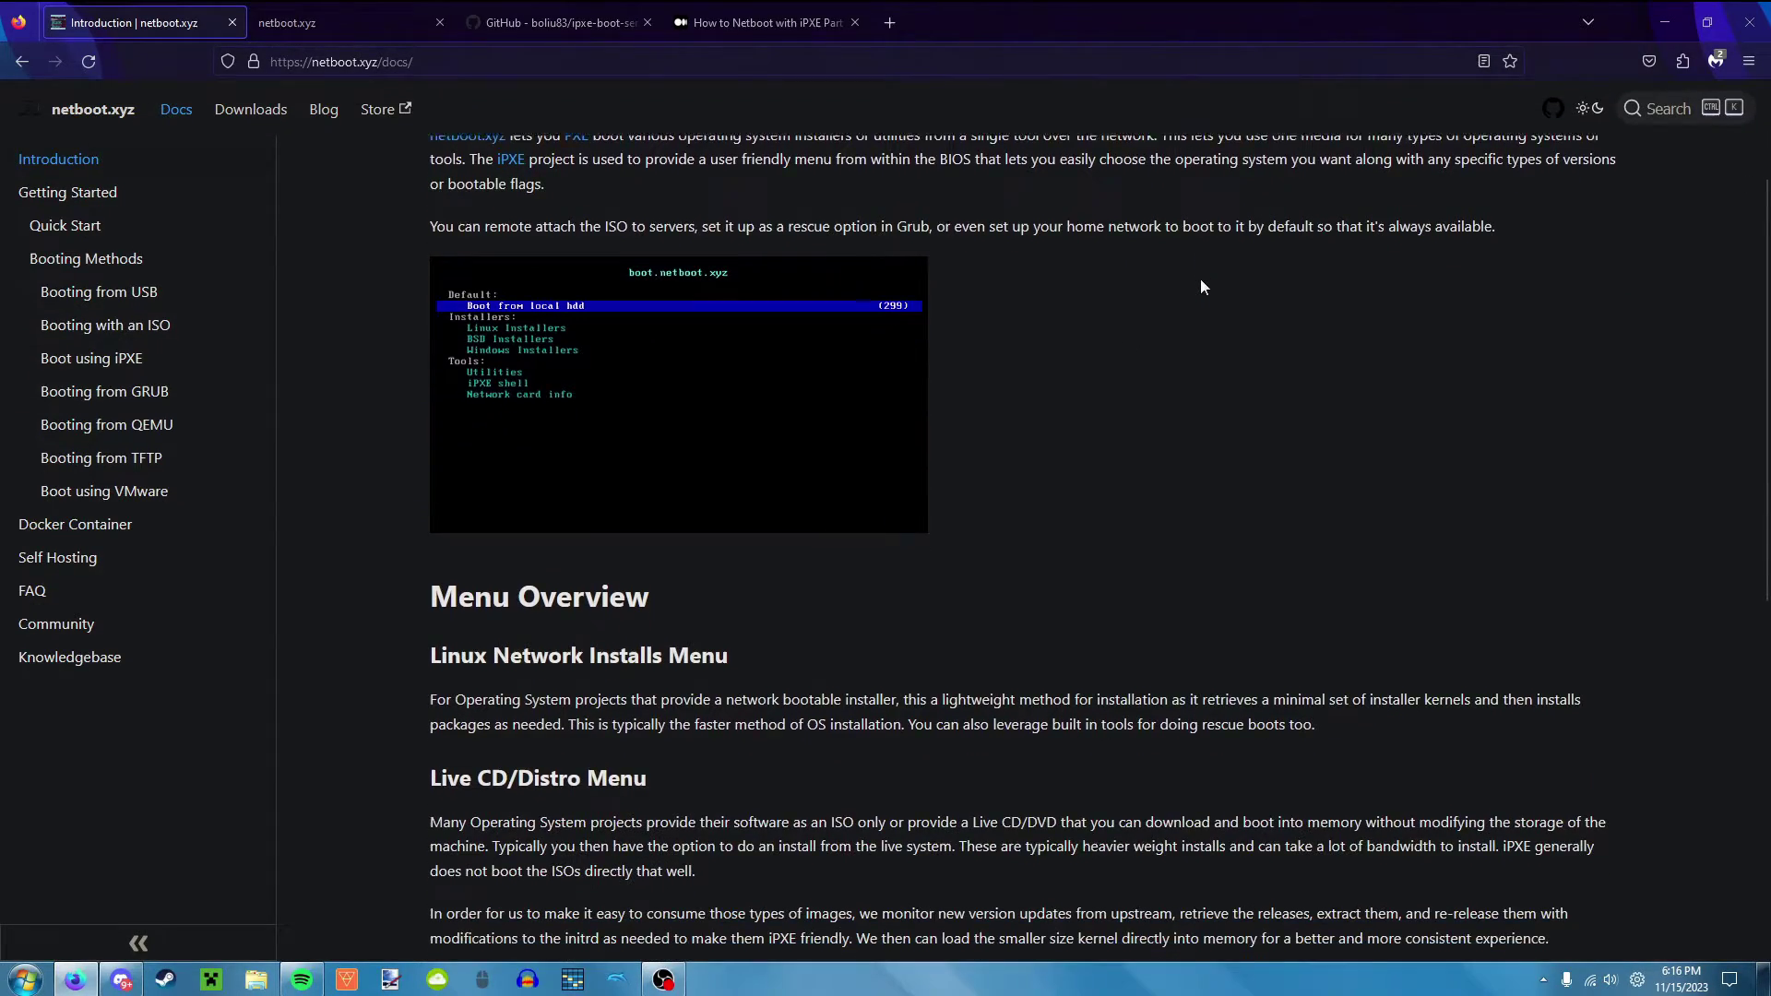
scroll(1200, 278, down, 1)
scroll(1201, 283, up, 3)
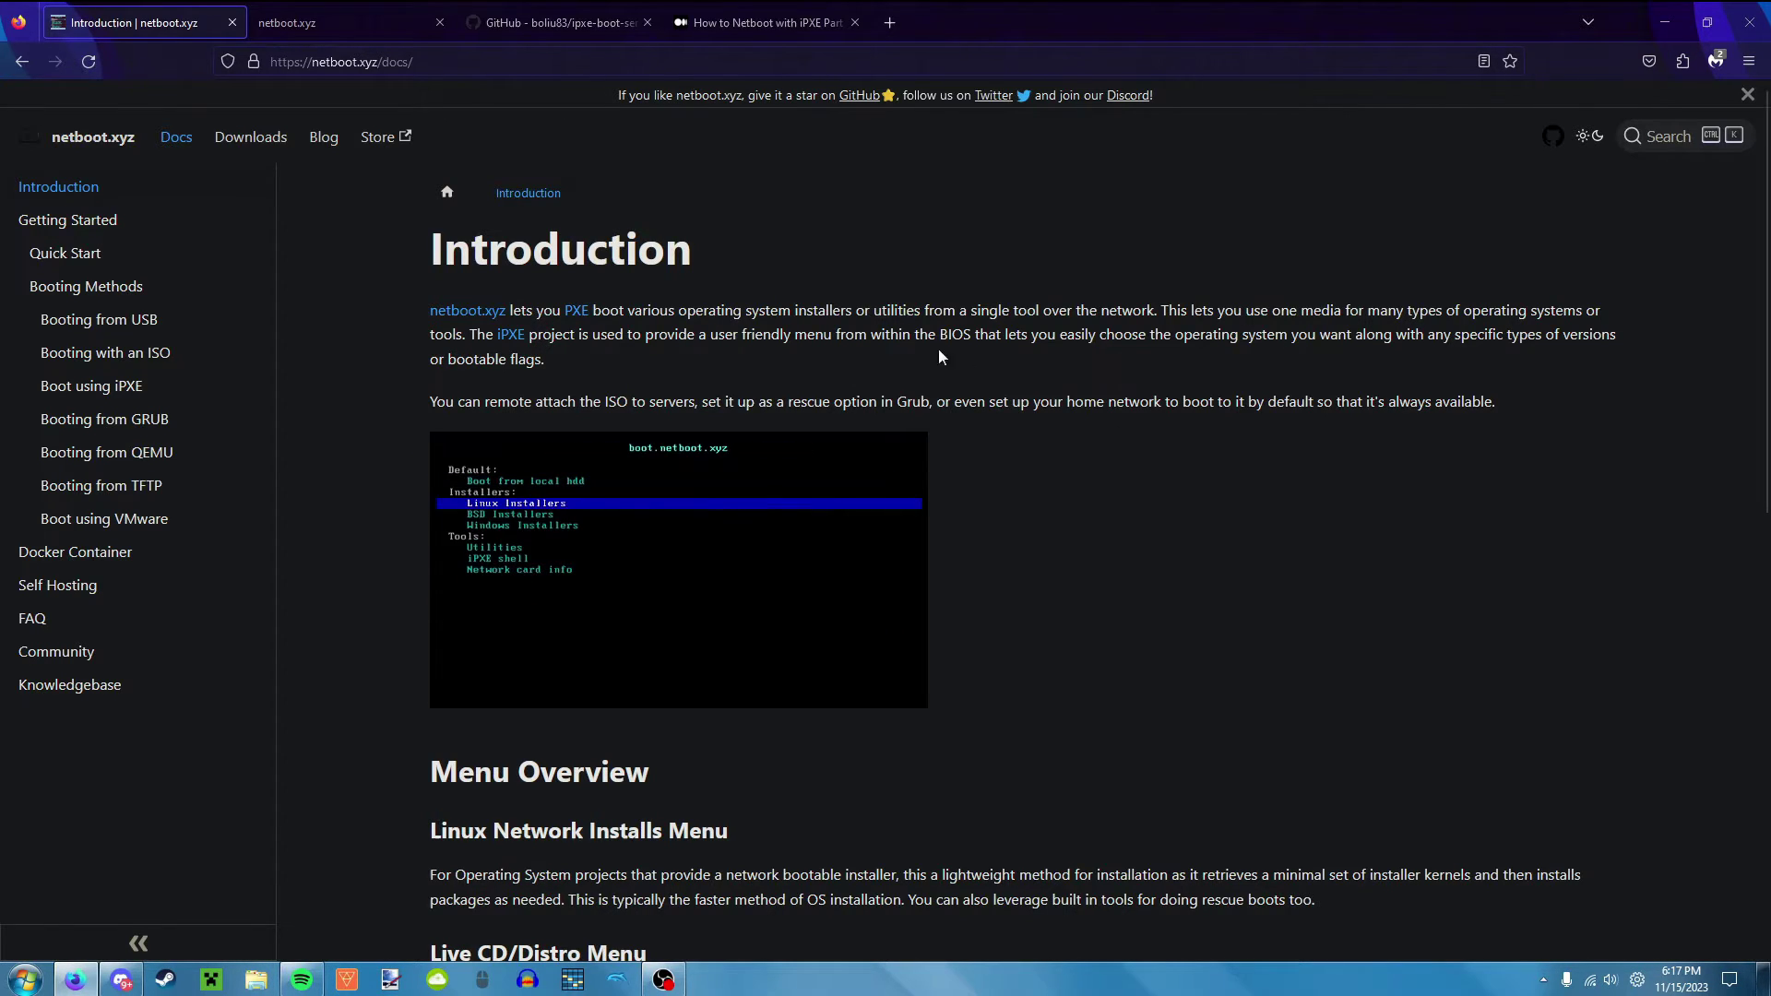
Check that Rufus shows netboot.xyz.img on the 32 GB IPXE (Disk 2) drive, status READY
drag(423, 242, 1038, 295)
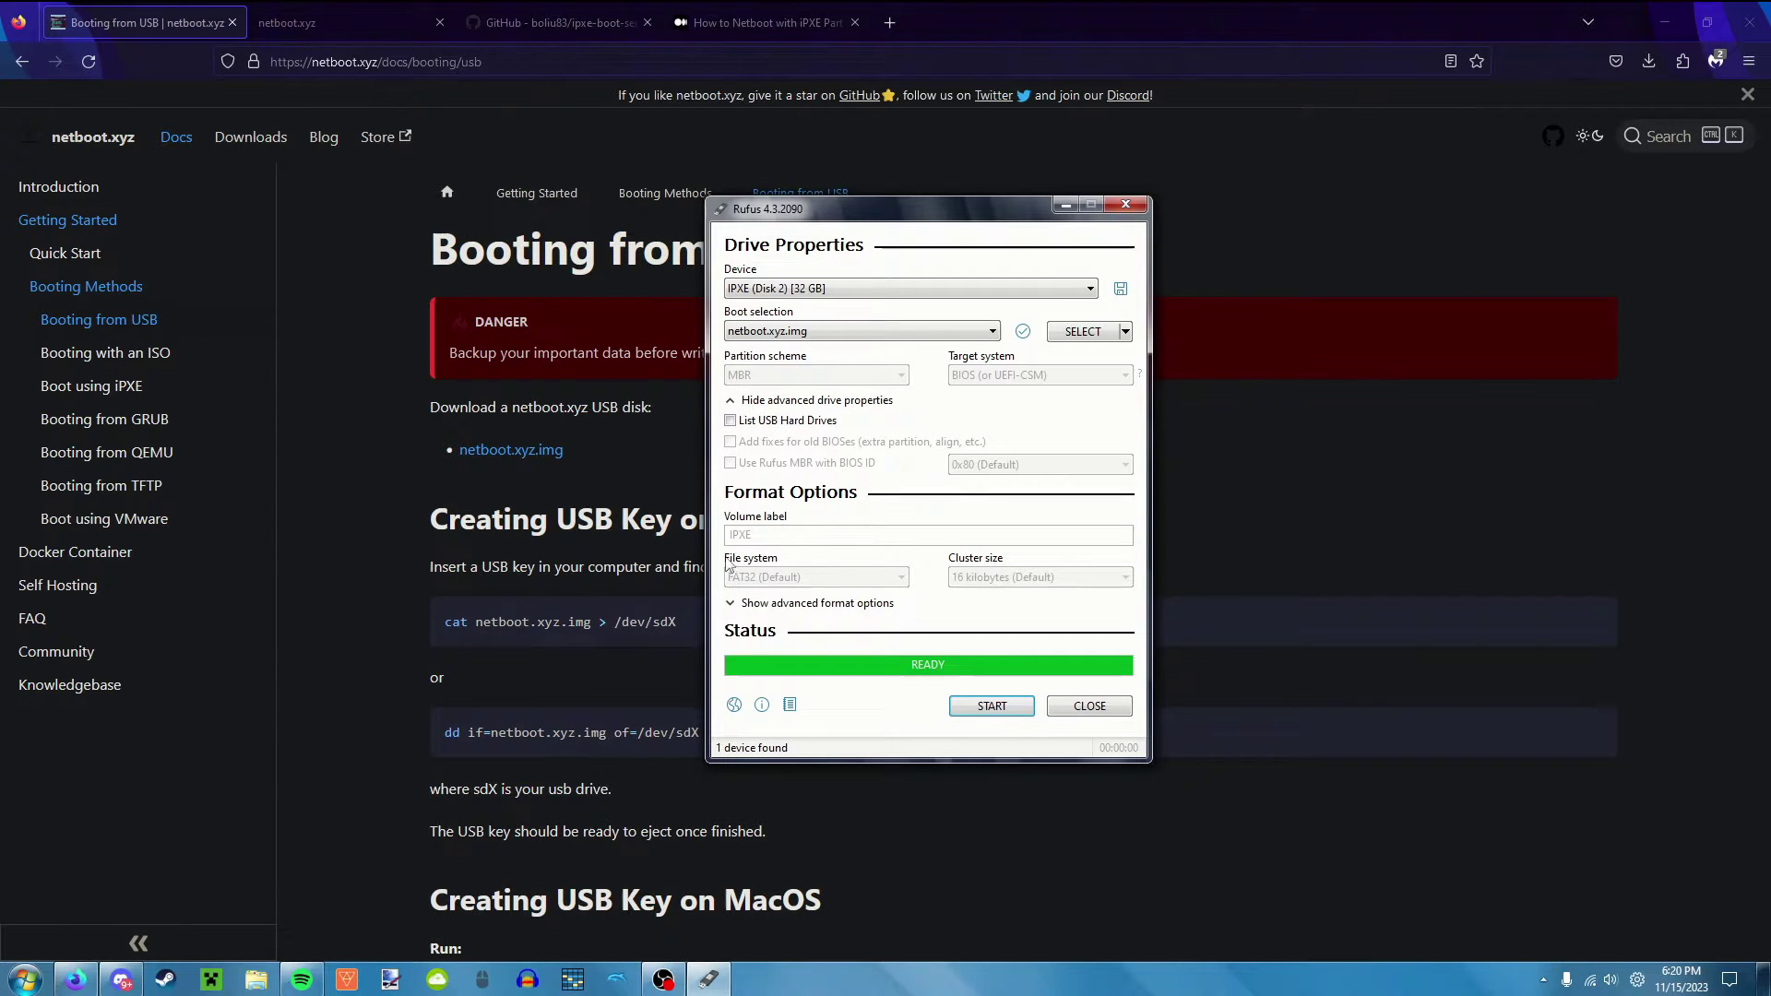
drag(902, 226, 880, 221)
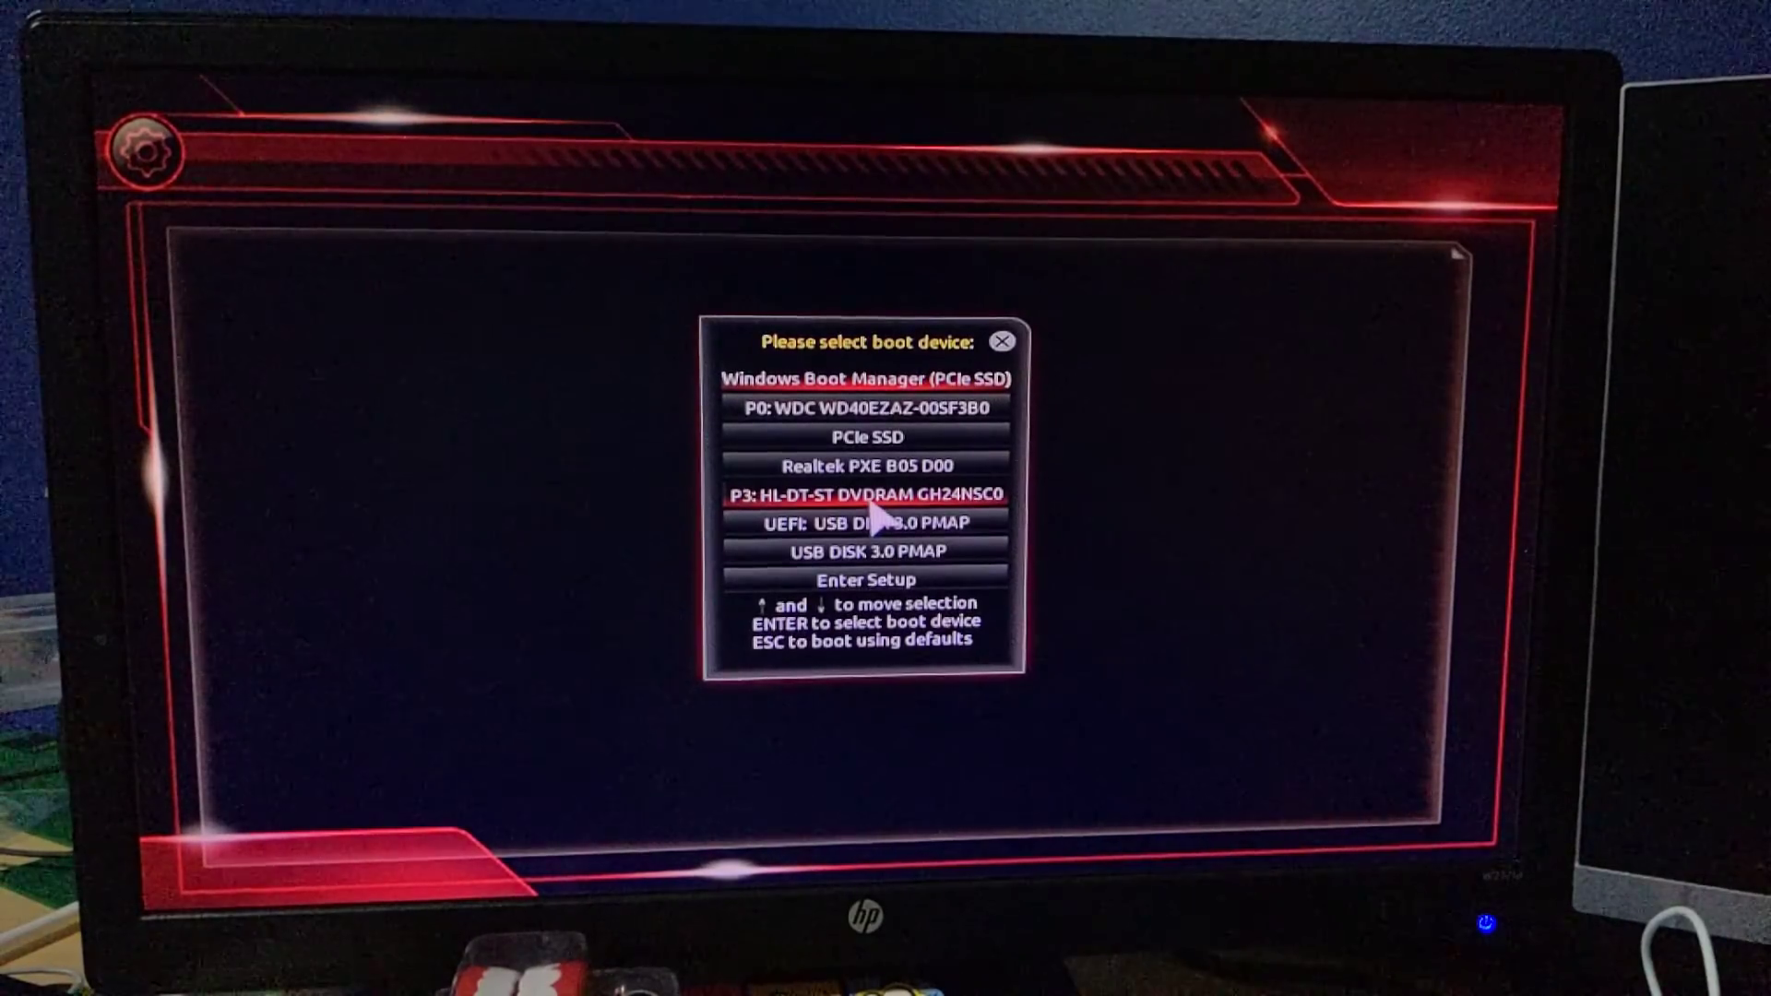
Choose UEFI: USB DISK 3.0 PMAP as the boot device for the netboot.xyz stick
click(880, 522)
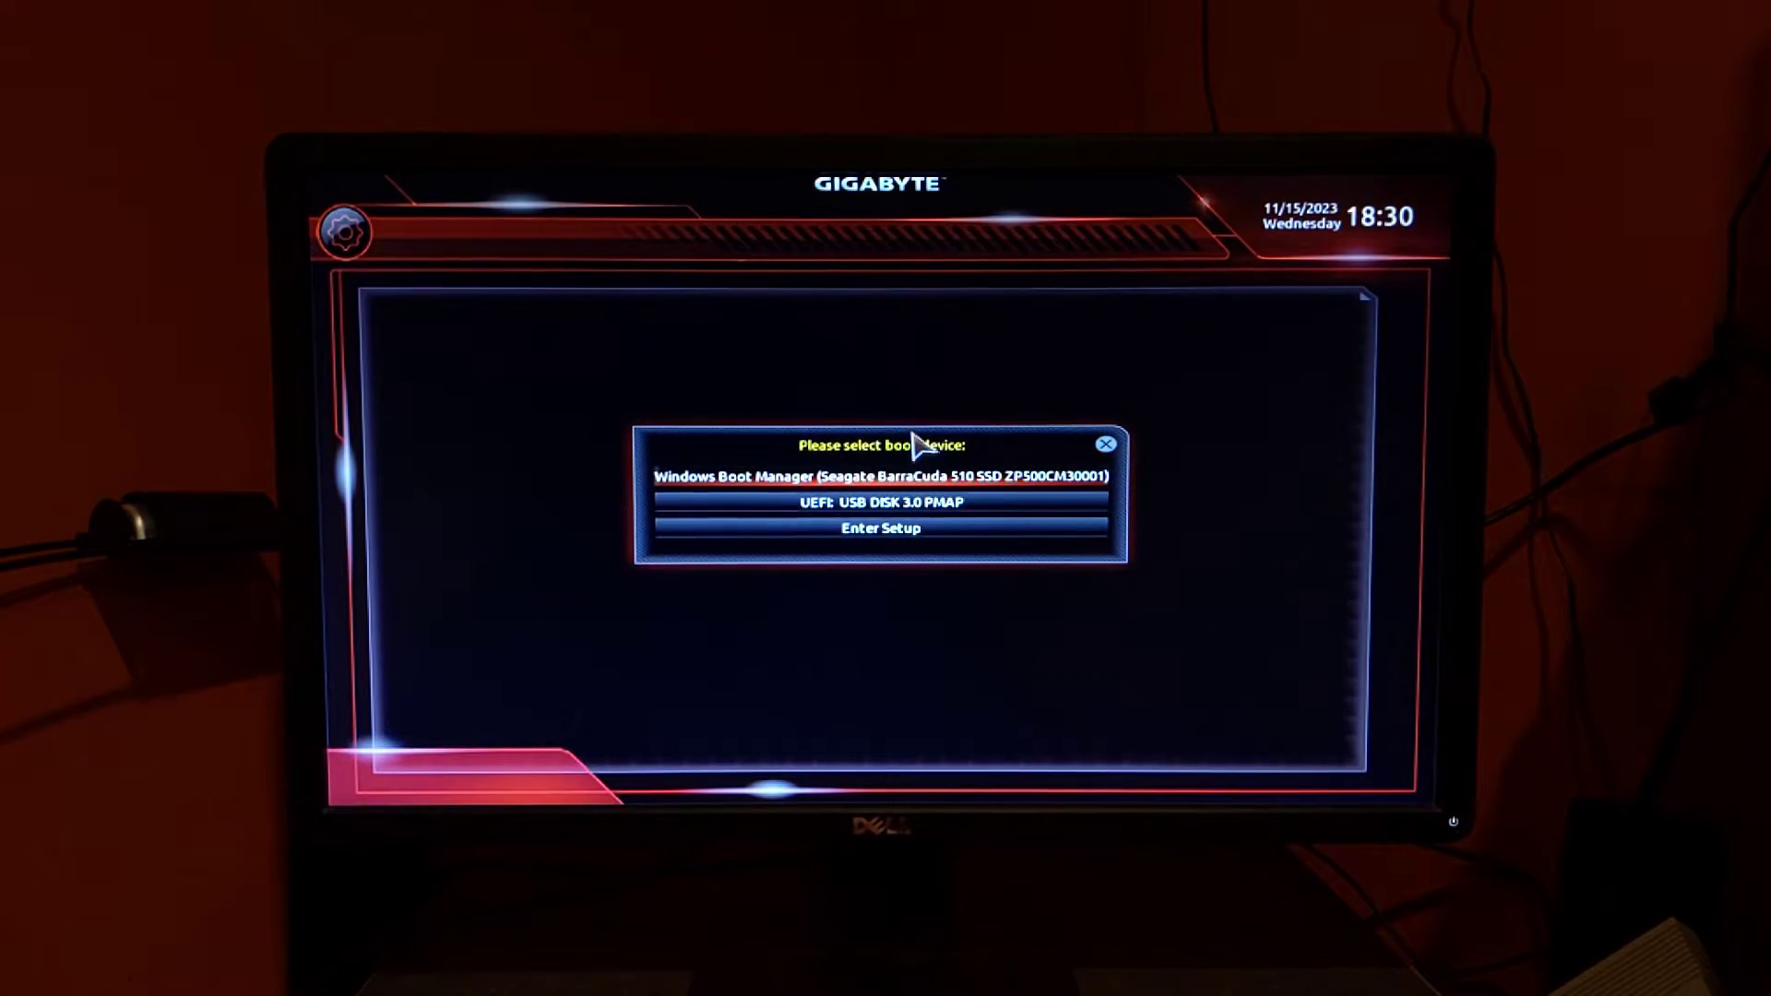
Boot the UEFI USB disk and browse the main menu from Live CDs to signature checks
key(Down)
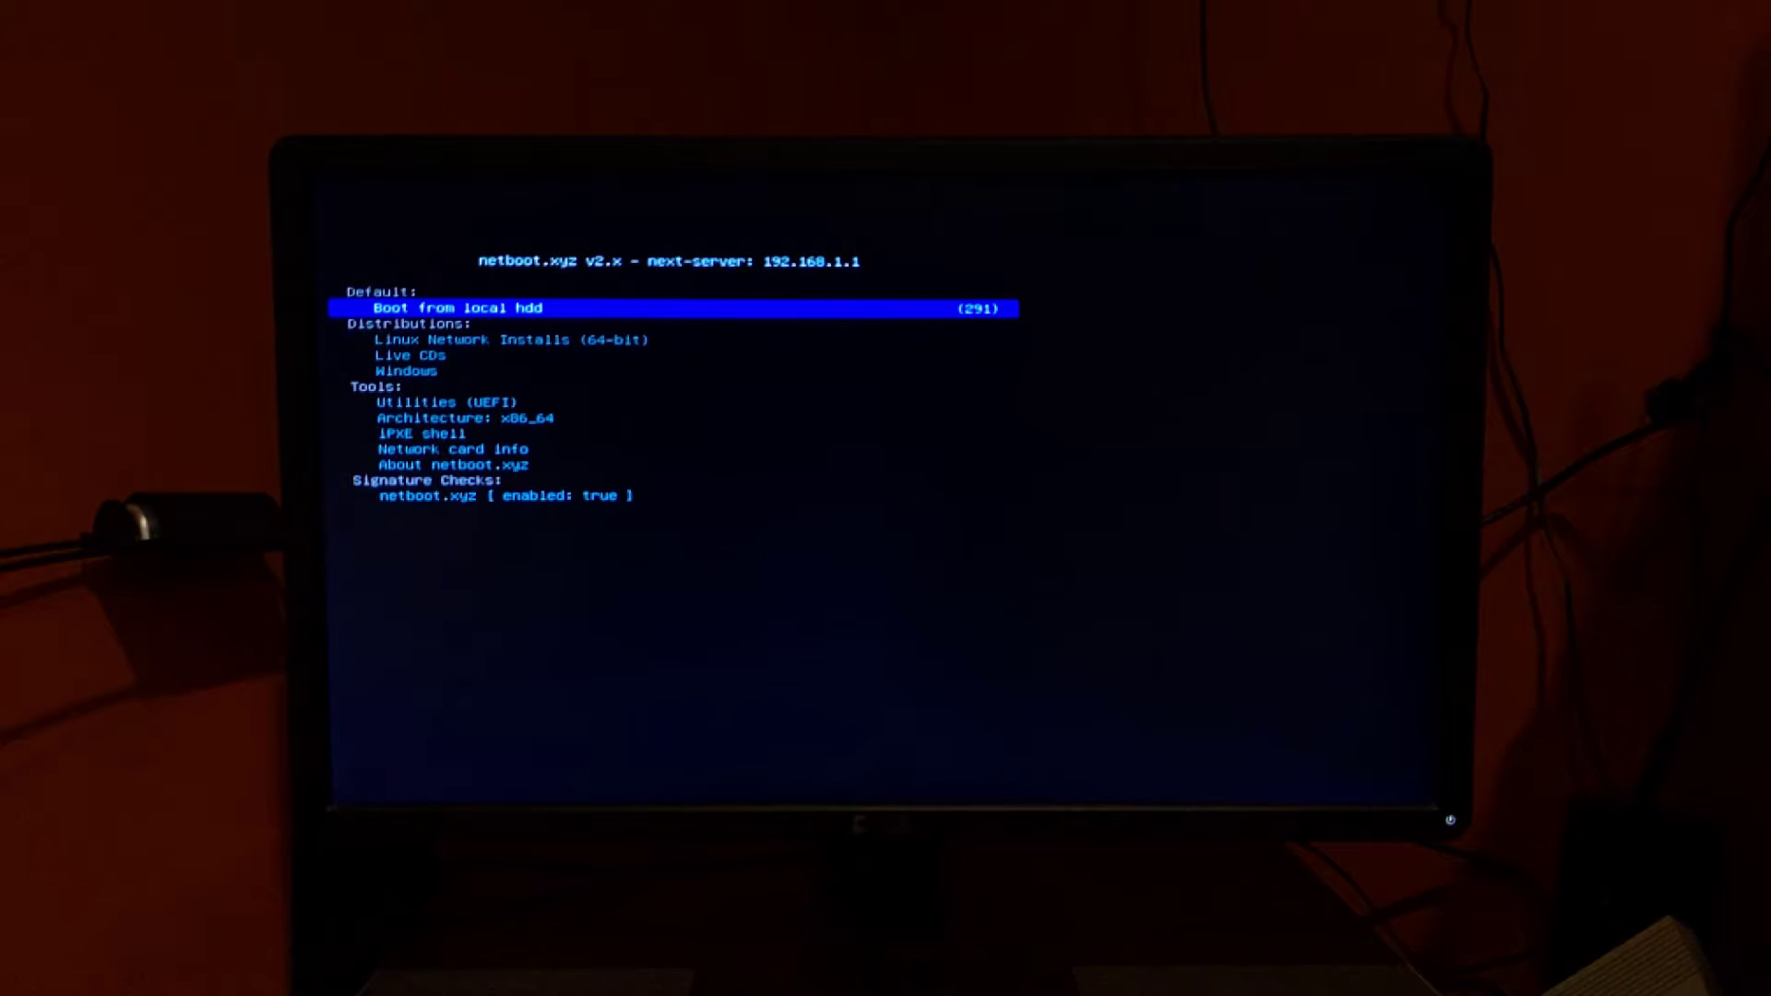
key(Down)
key(Down)
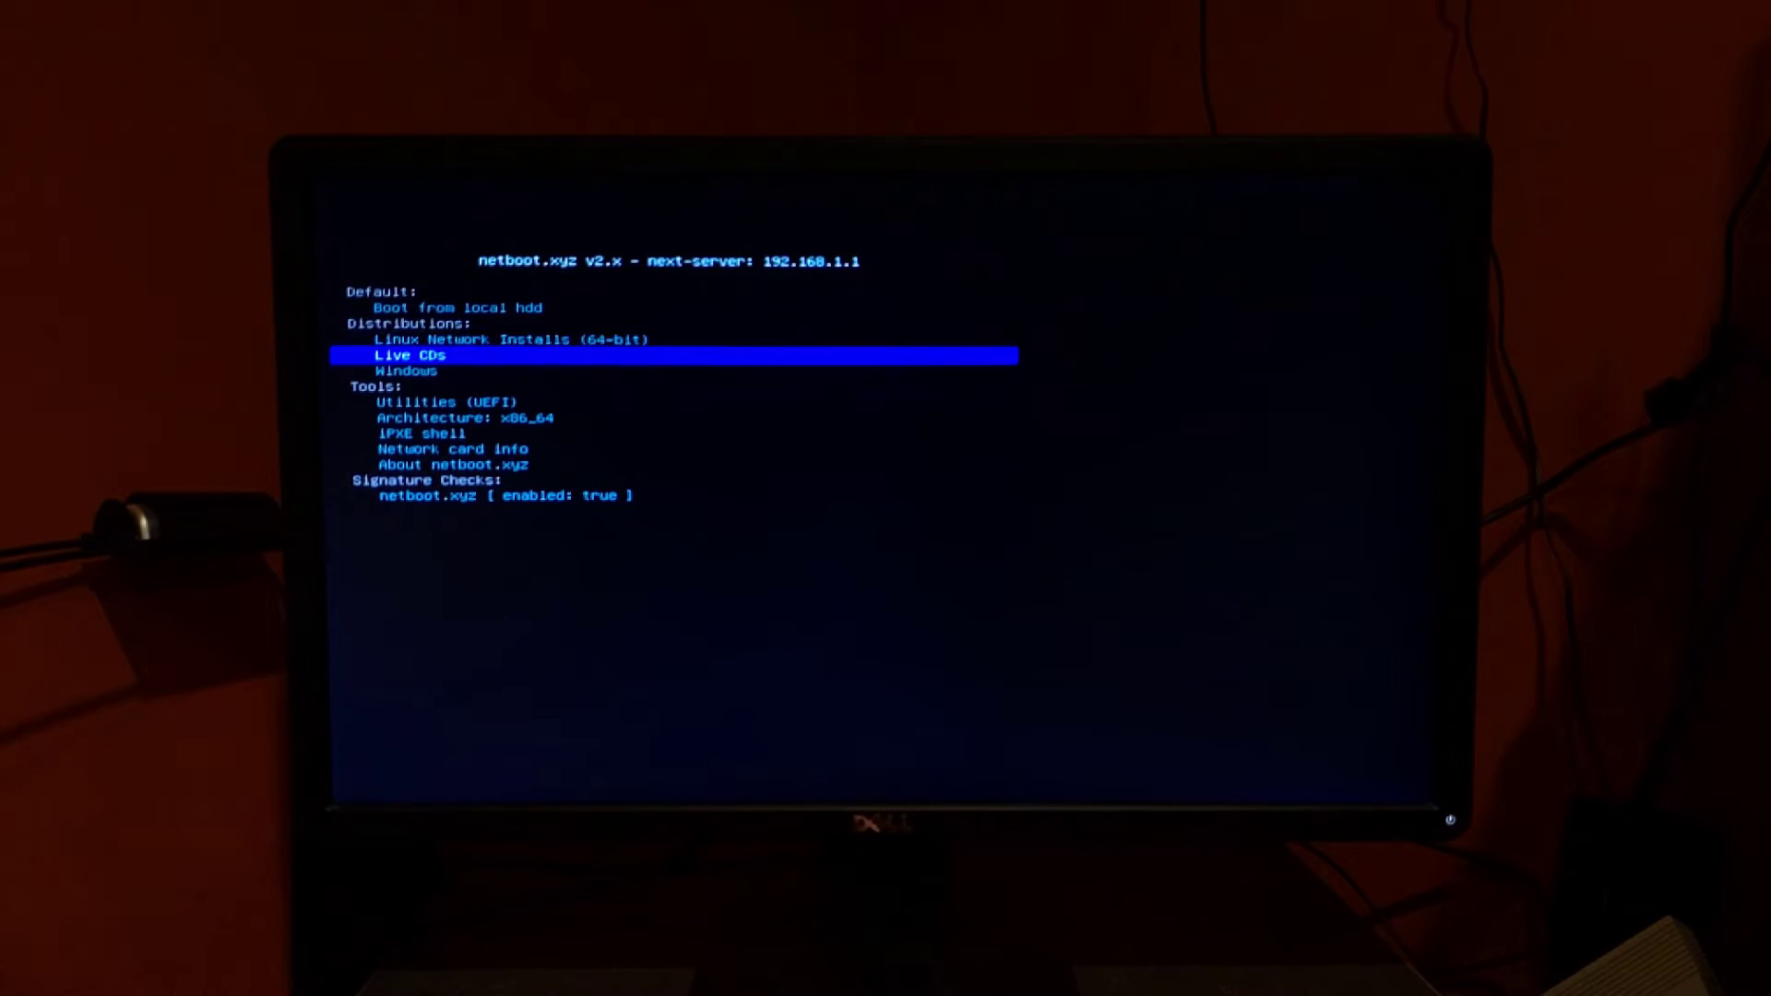
key(Up)
key(Up)
key(Down)
key(Down)
key(Down)
key(Down)
key(Down)
key(Up)
key(Up)
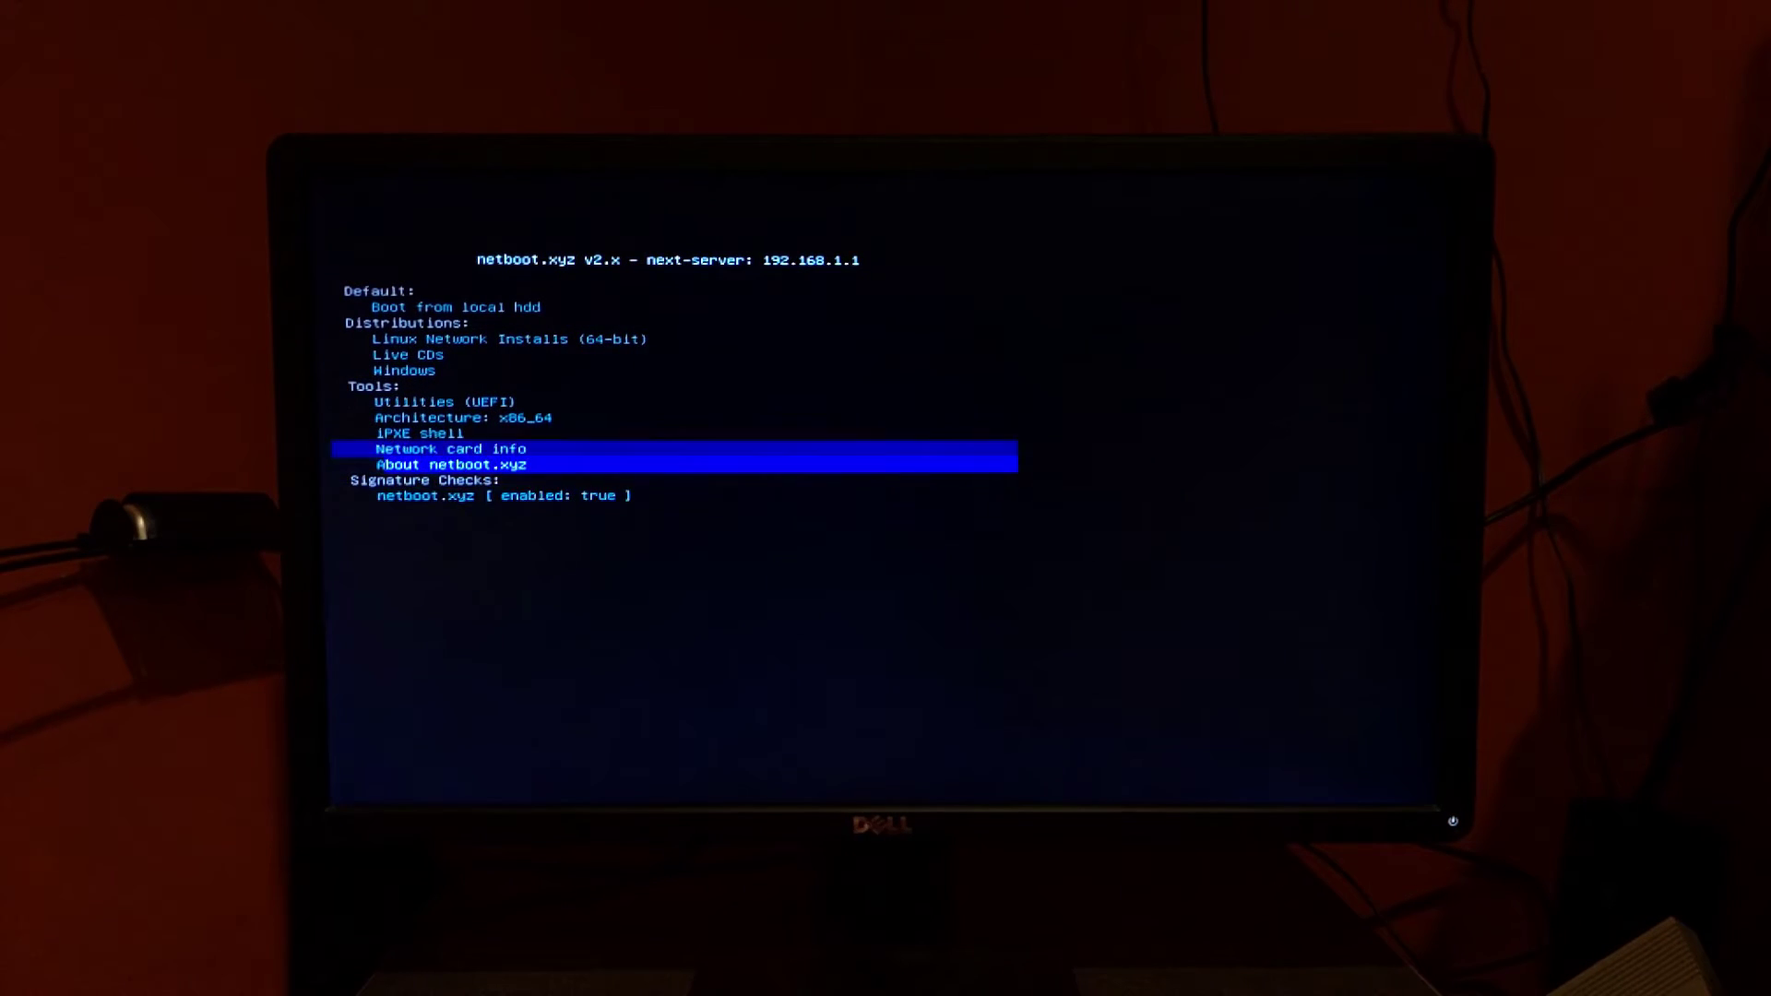
key(Up)
key(Up)
key(Up)
key(Up)
key(Up)
key(Up)
key(Up)
Browse Linux Network Installs, Live CDs, Windows, Tools and Utilities entries in the main menu
key(Down)
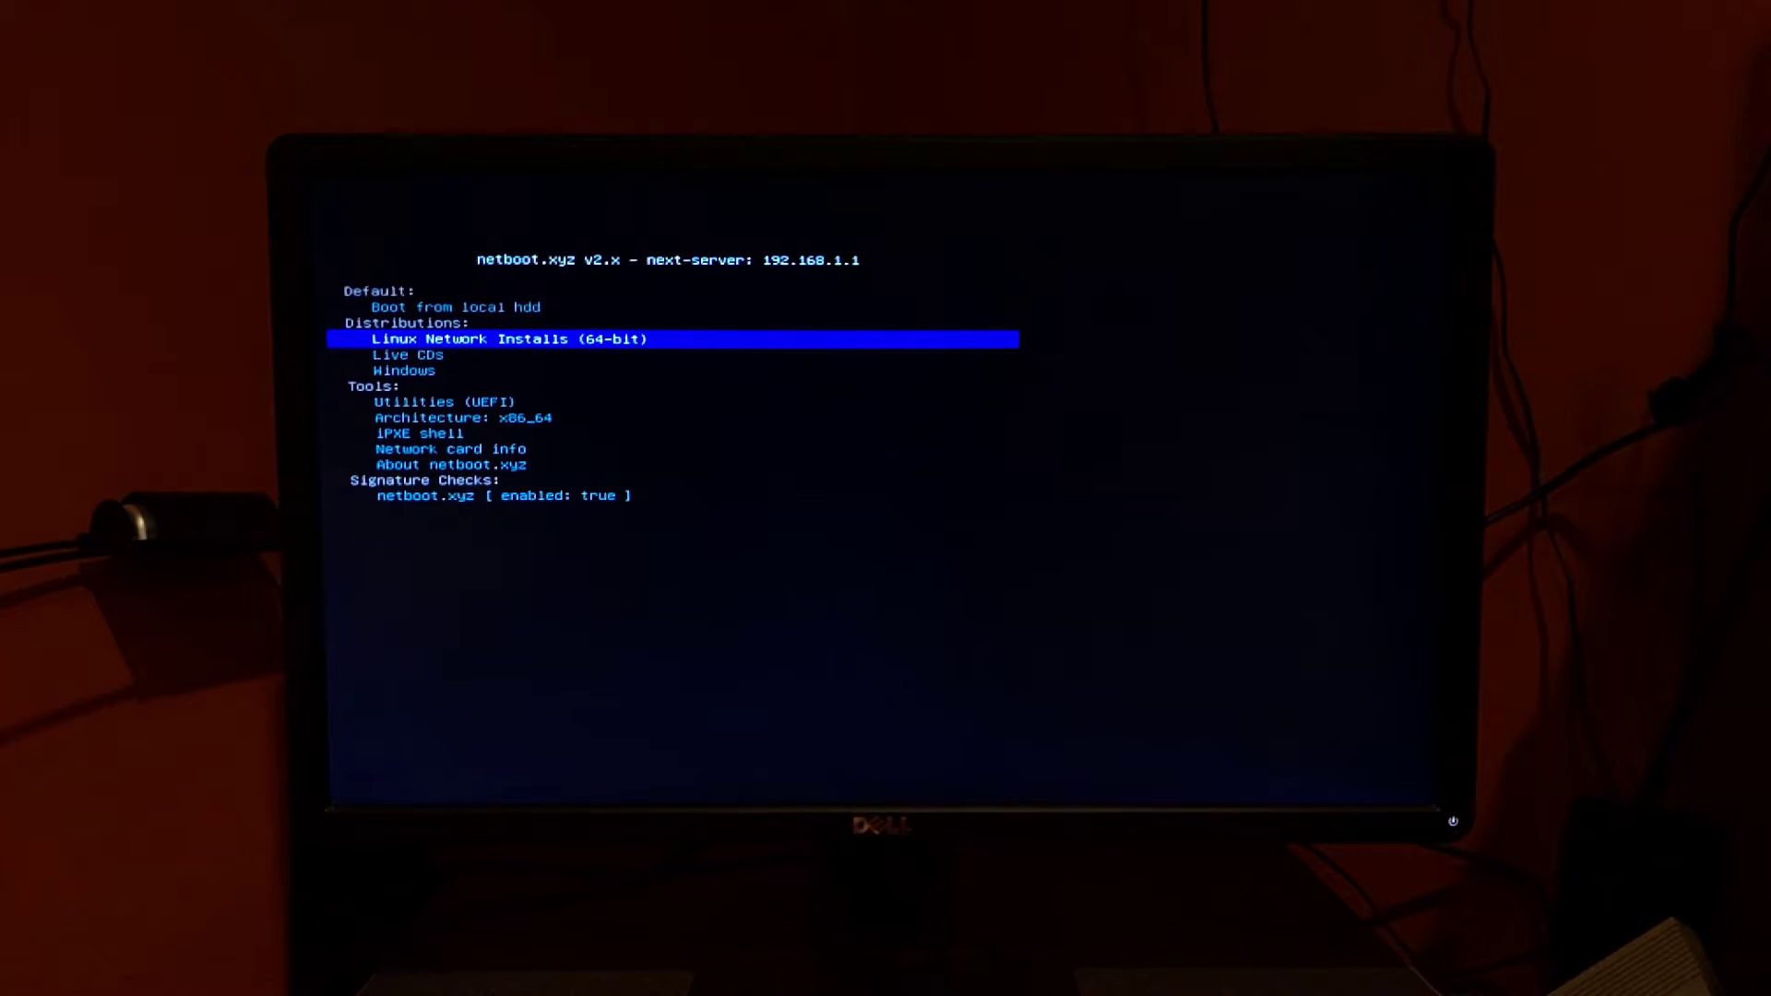
key(Down)
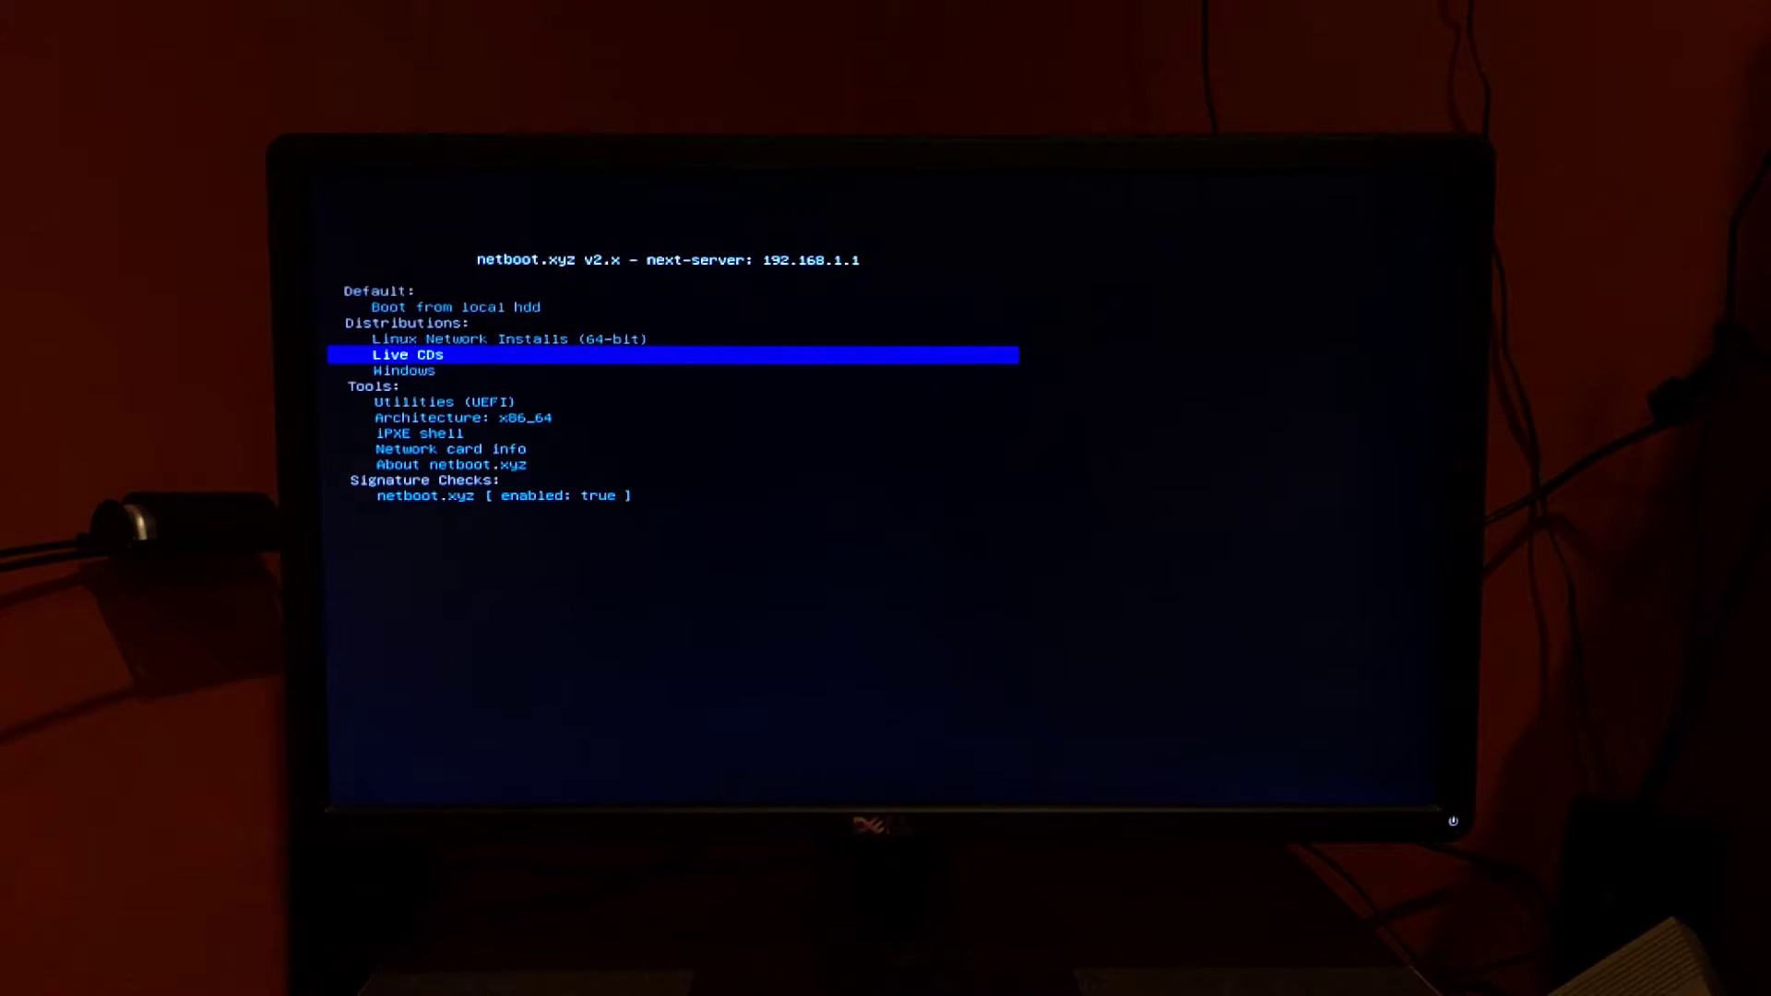
key(Down)
key(Down)
key(Down)
key(Down)
key(Down)
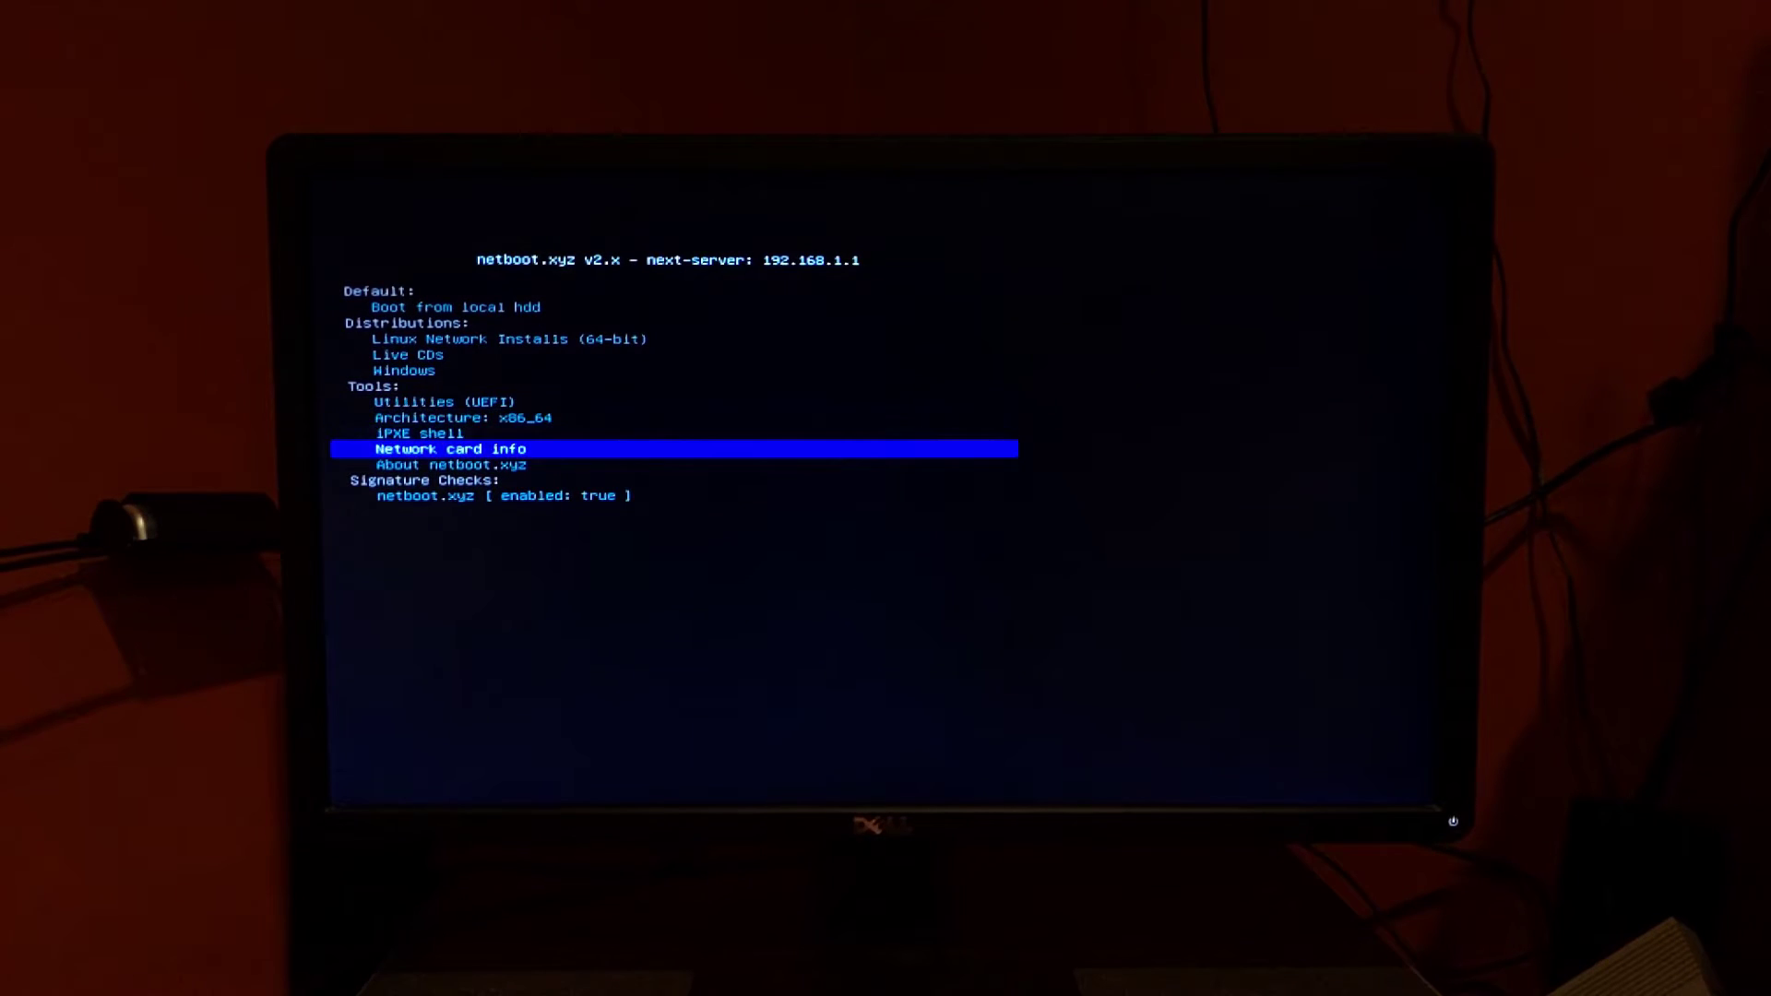
key(Down)
key(Up)
key(Up)
key(Up)
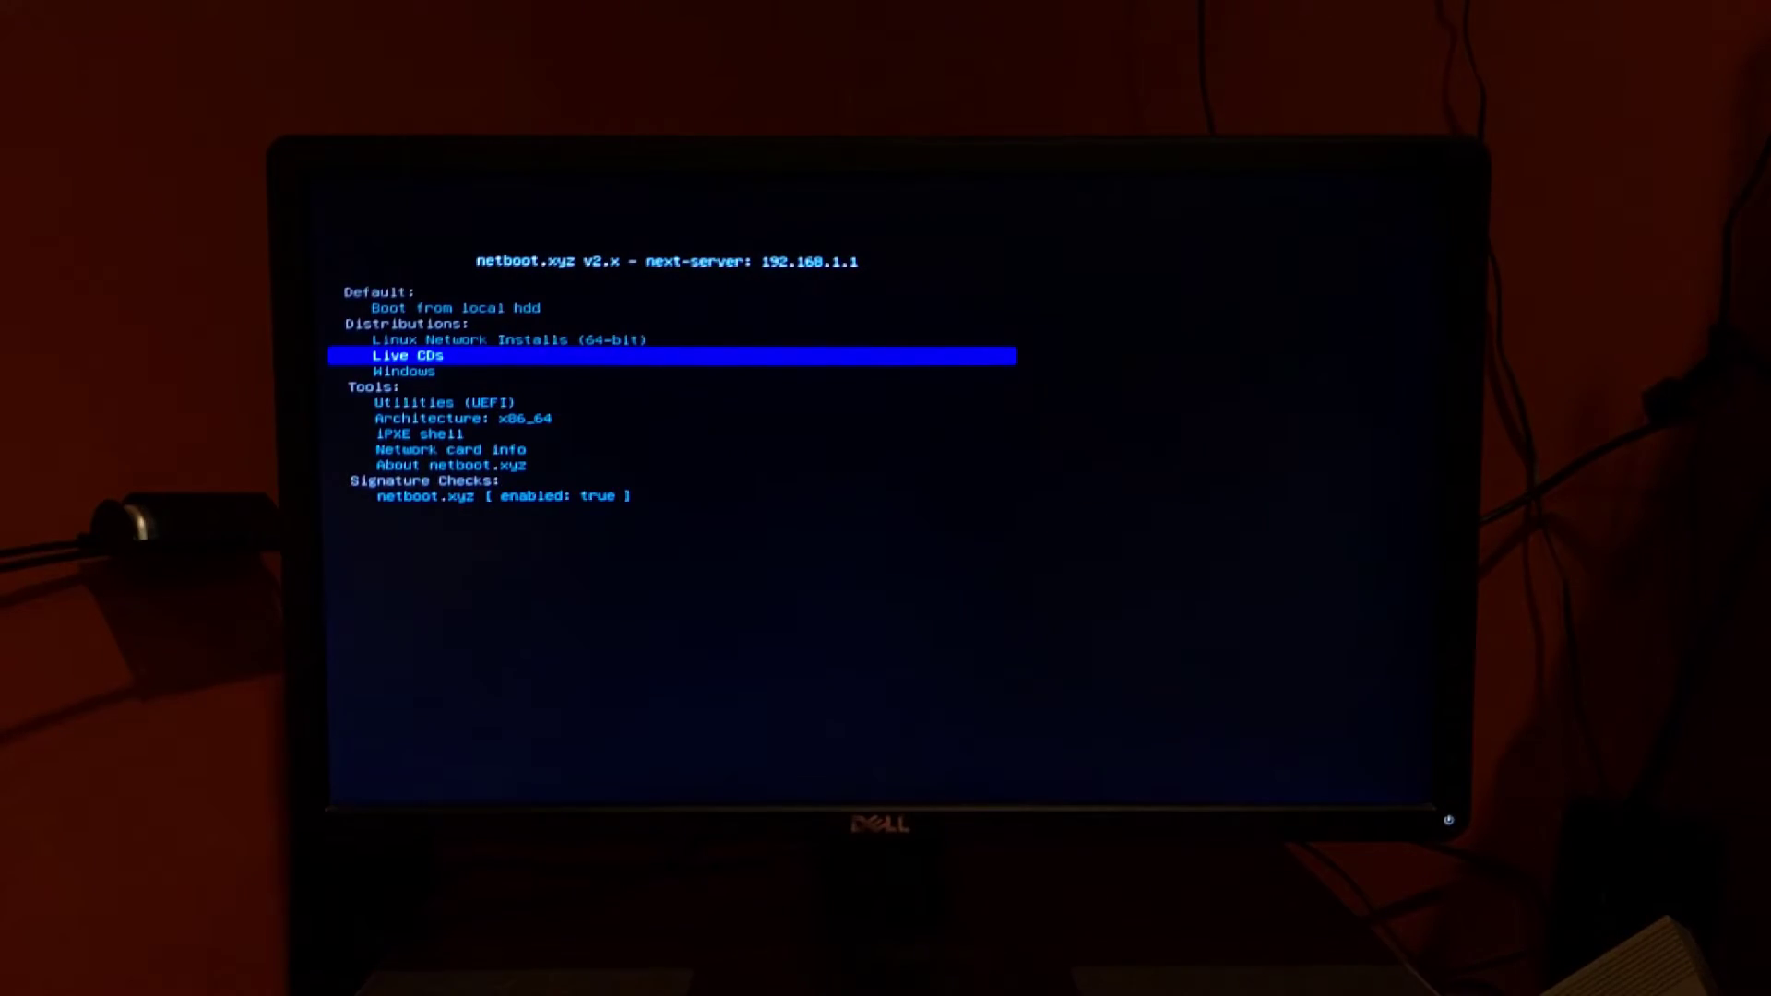
key(Down)
key(Down)
key(Down)
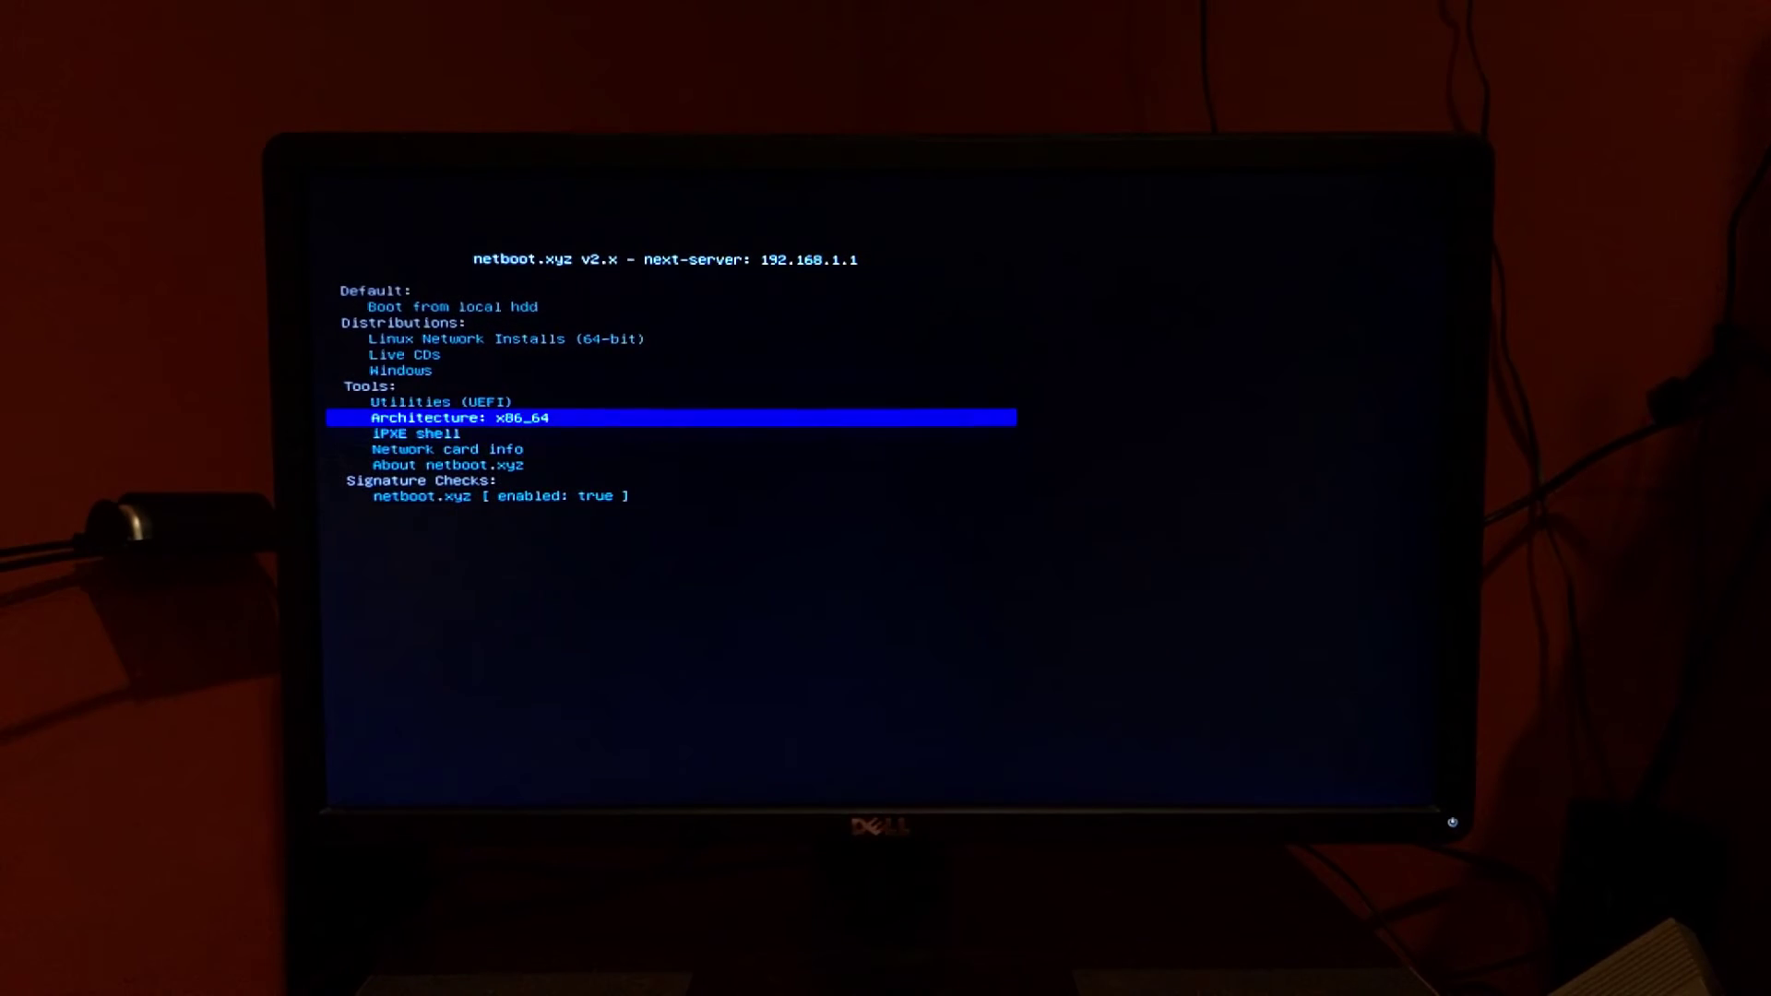
key(Up)
key(Down)
key(Down)
key(Down)
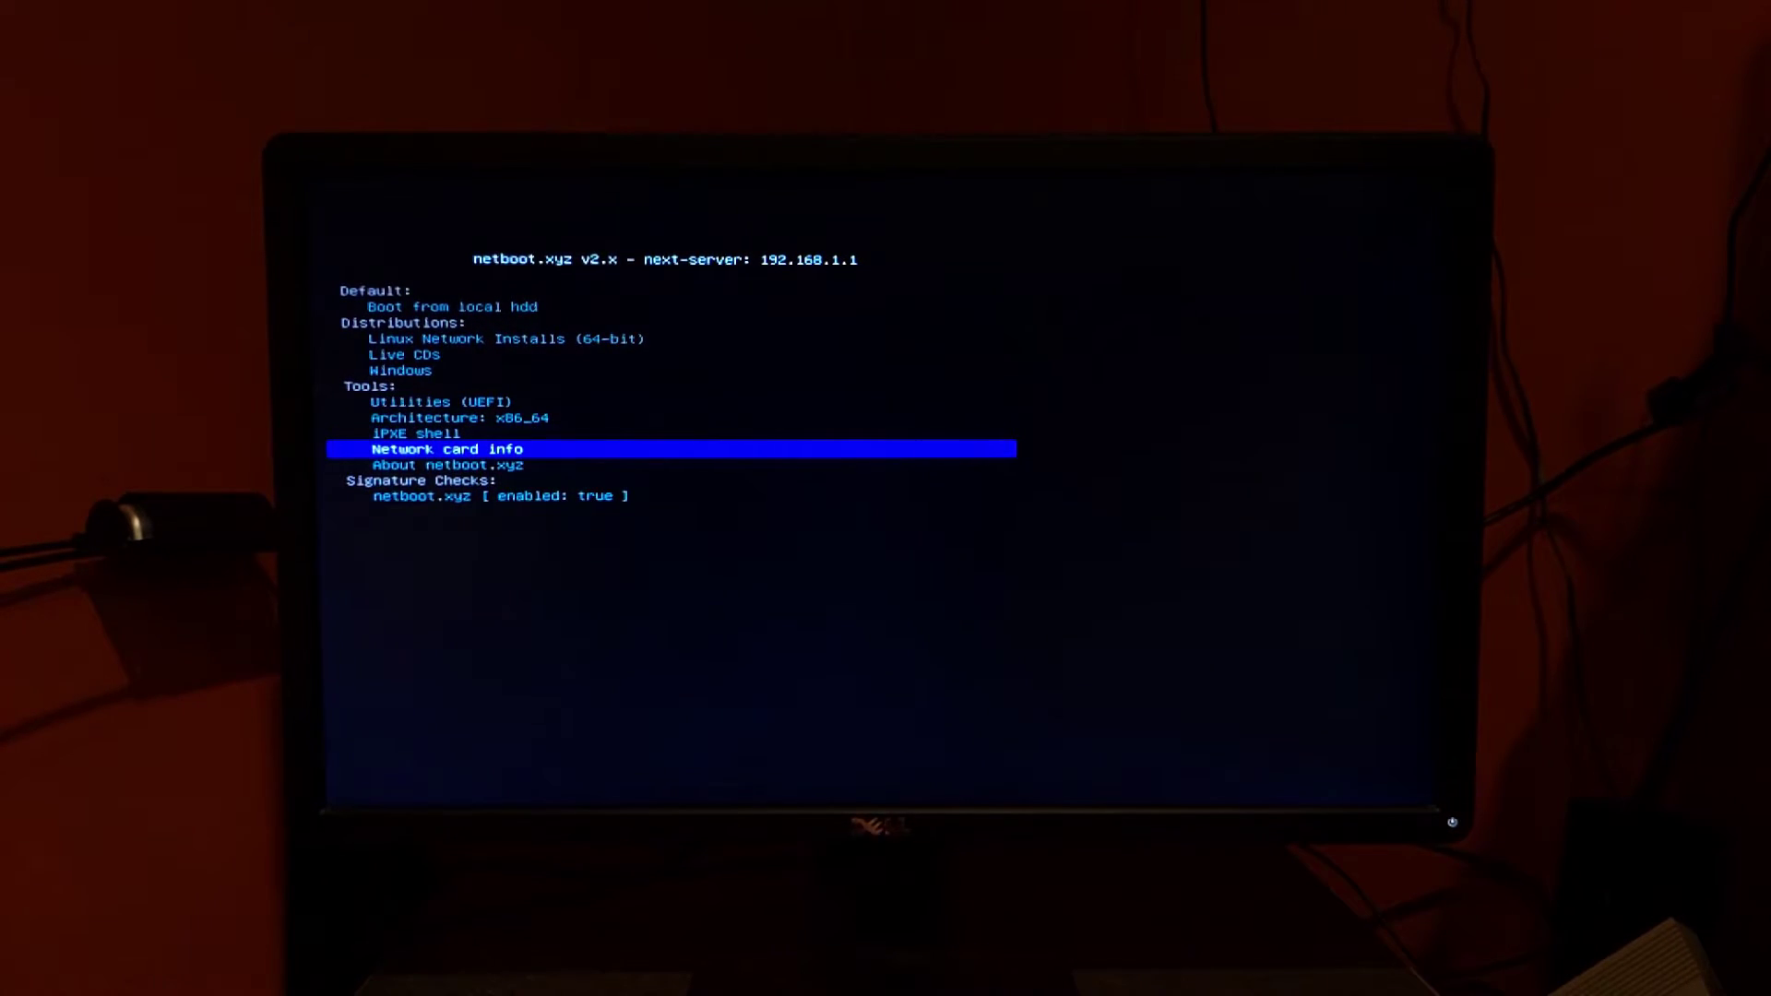
key(Up)
key(Up)
key(Up)
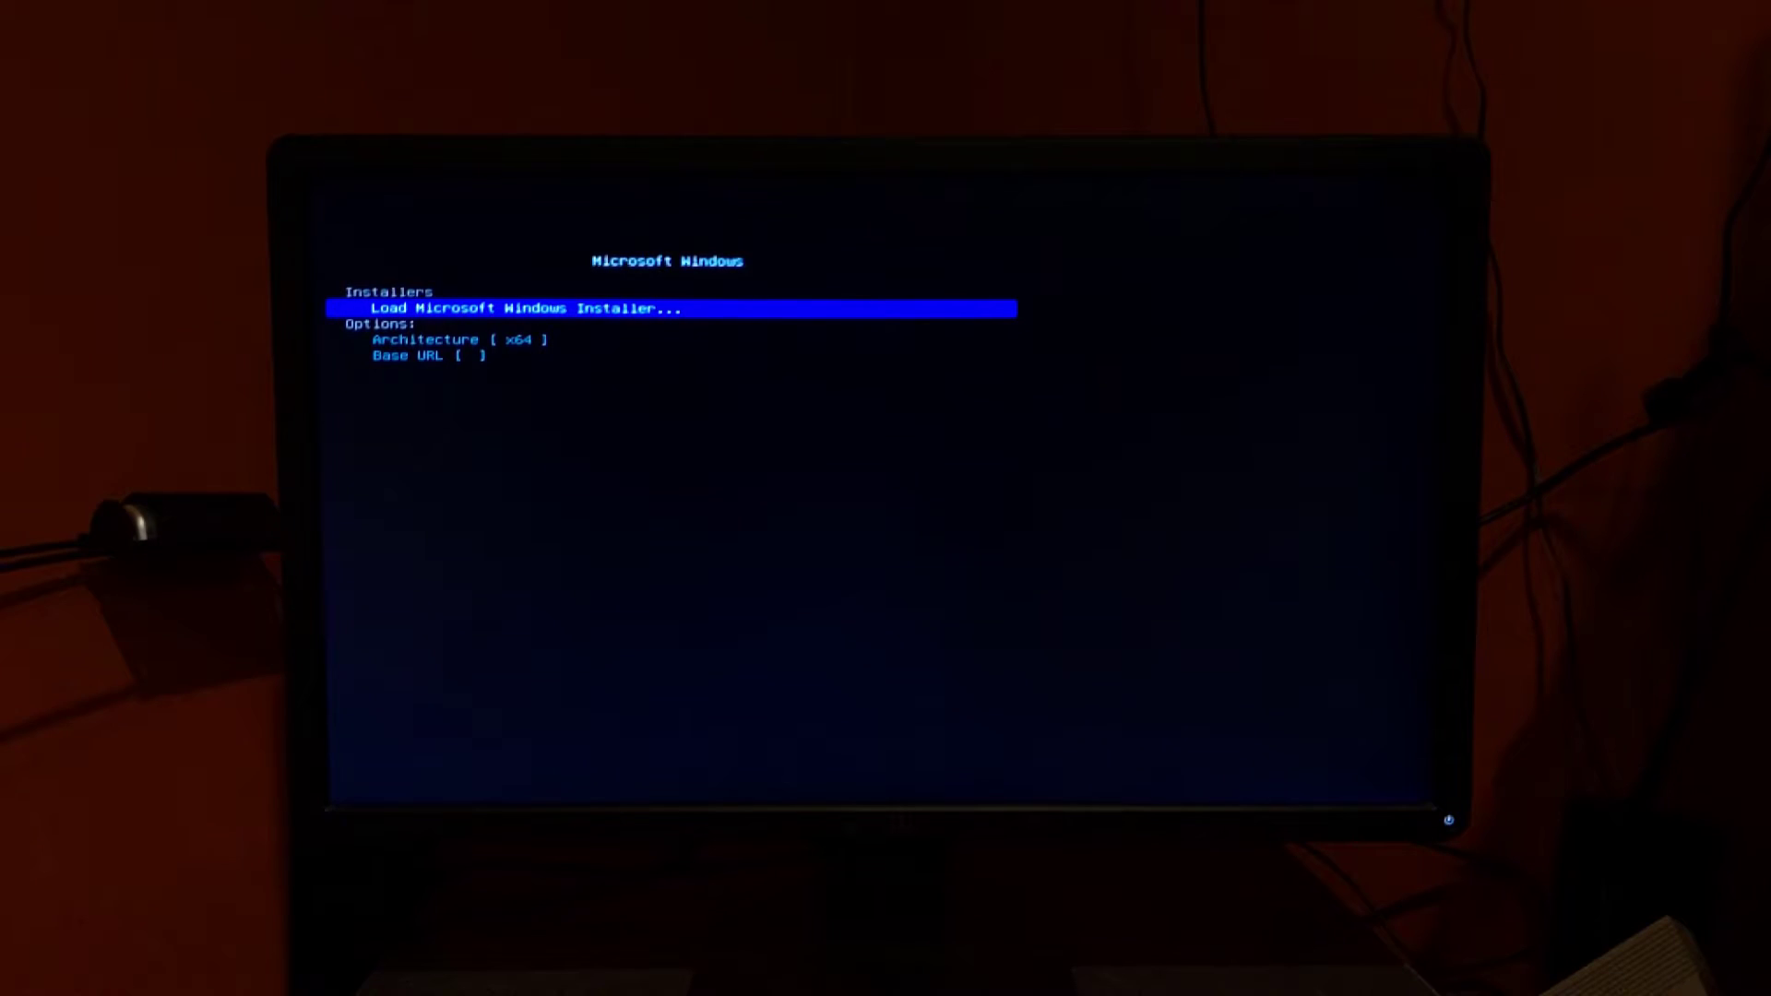
Return from the Windows submenu and open the Live CDs distributions list
key(Escape)
key(Down)
key(Down)
key(Return)
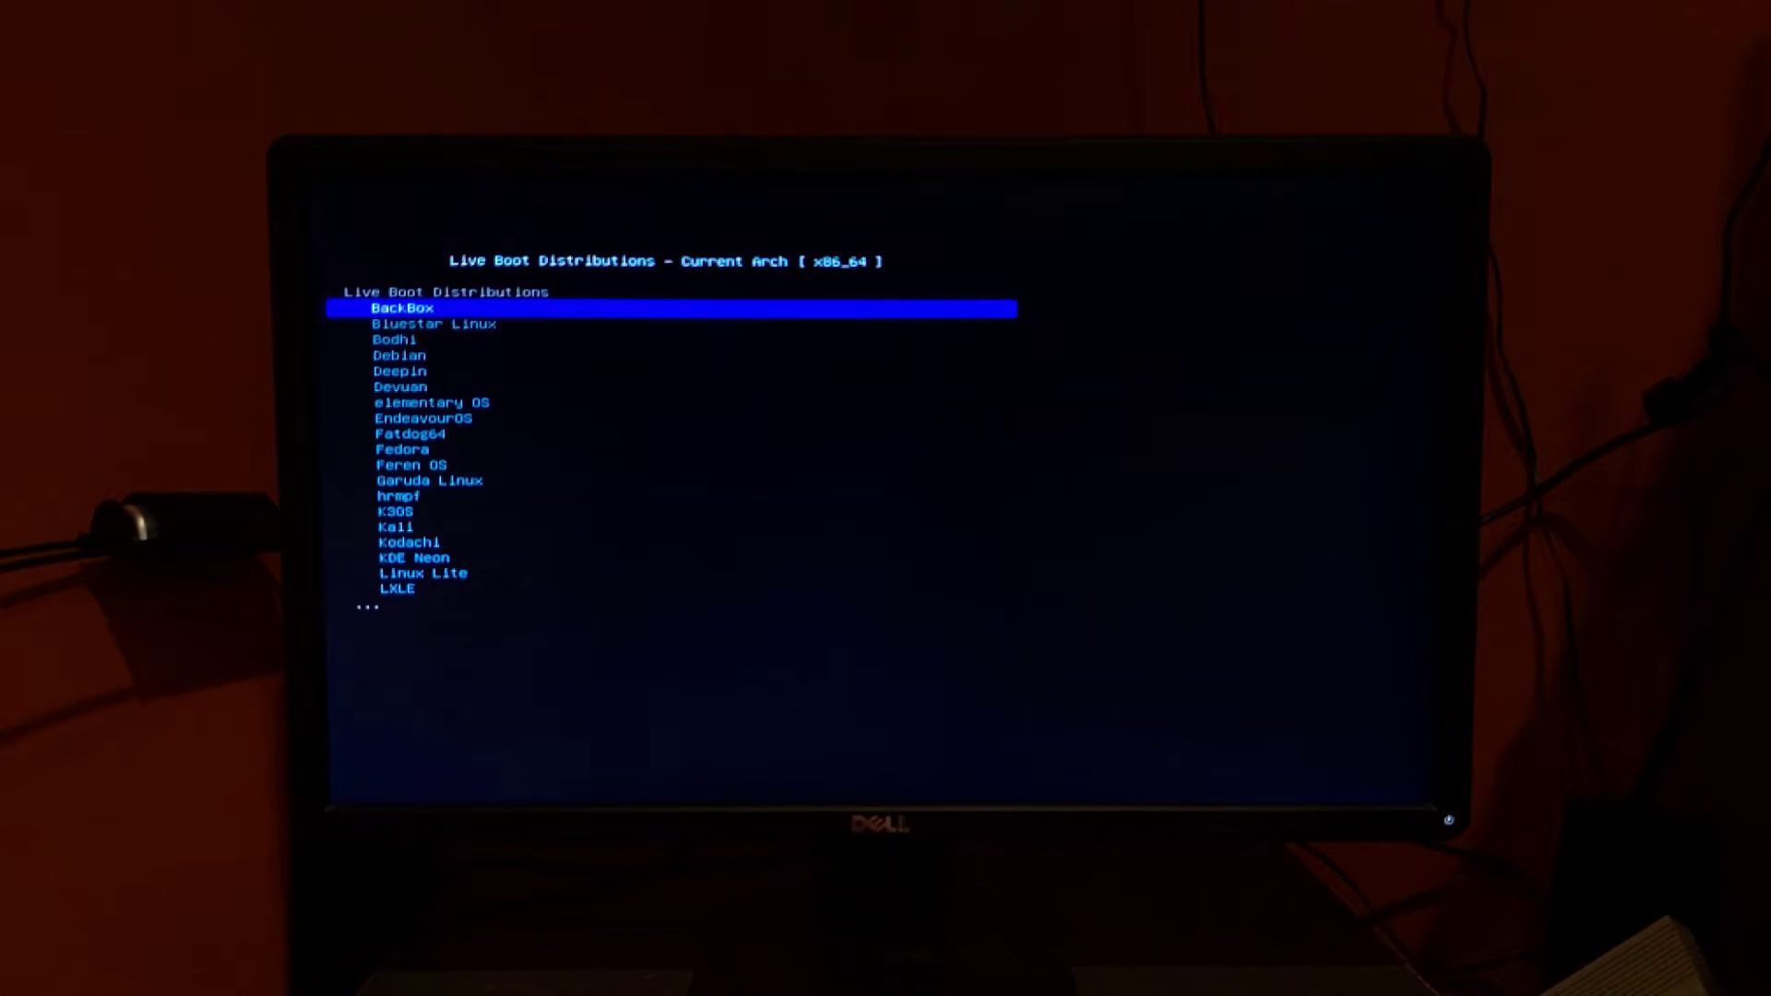
Browse the live distributions from BackBox and Deepin through elementary OS, Manjaro and Kodachi
key(Down)
key(Down)
key(Down)
key(Down)
key(Down)
key(Up)
key(Up)
key(Up)
key(Up)
key(Up)
key(Down)
key(Down)
key(Down)
key(Down)
key(Down)
key(Down)
key(Down)
key(Up)
key(Up)
key(Up)
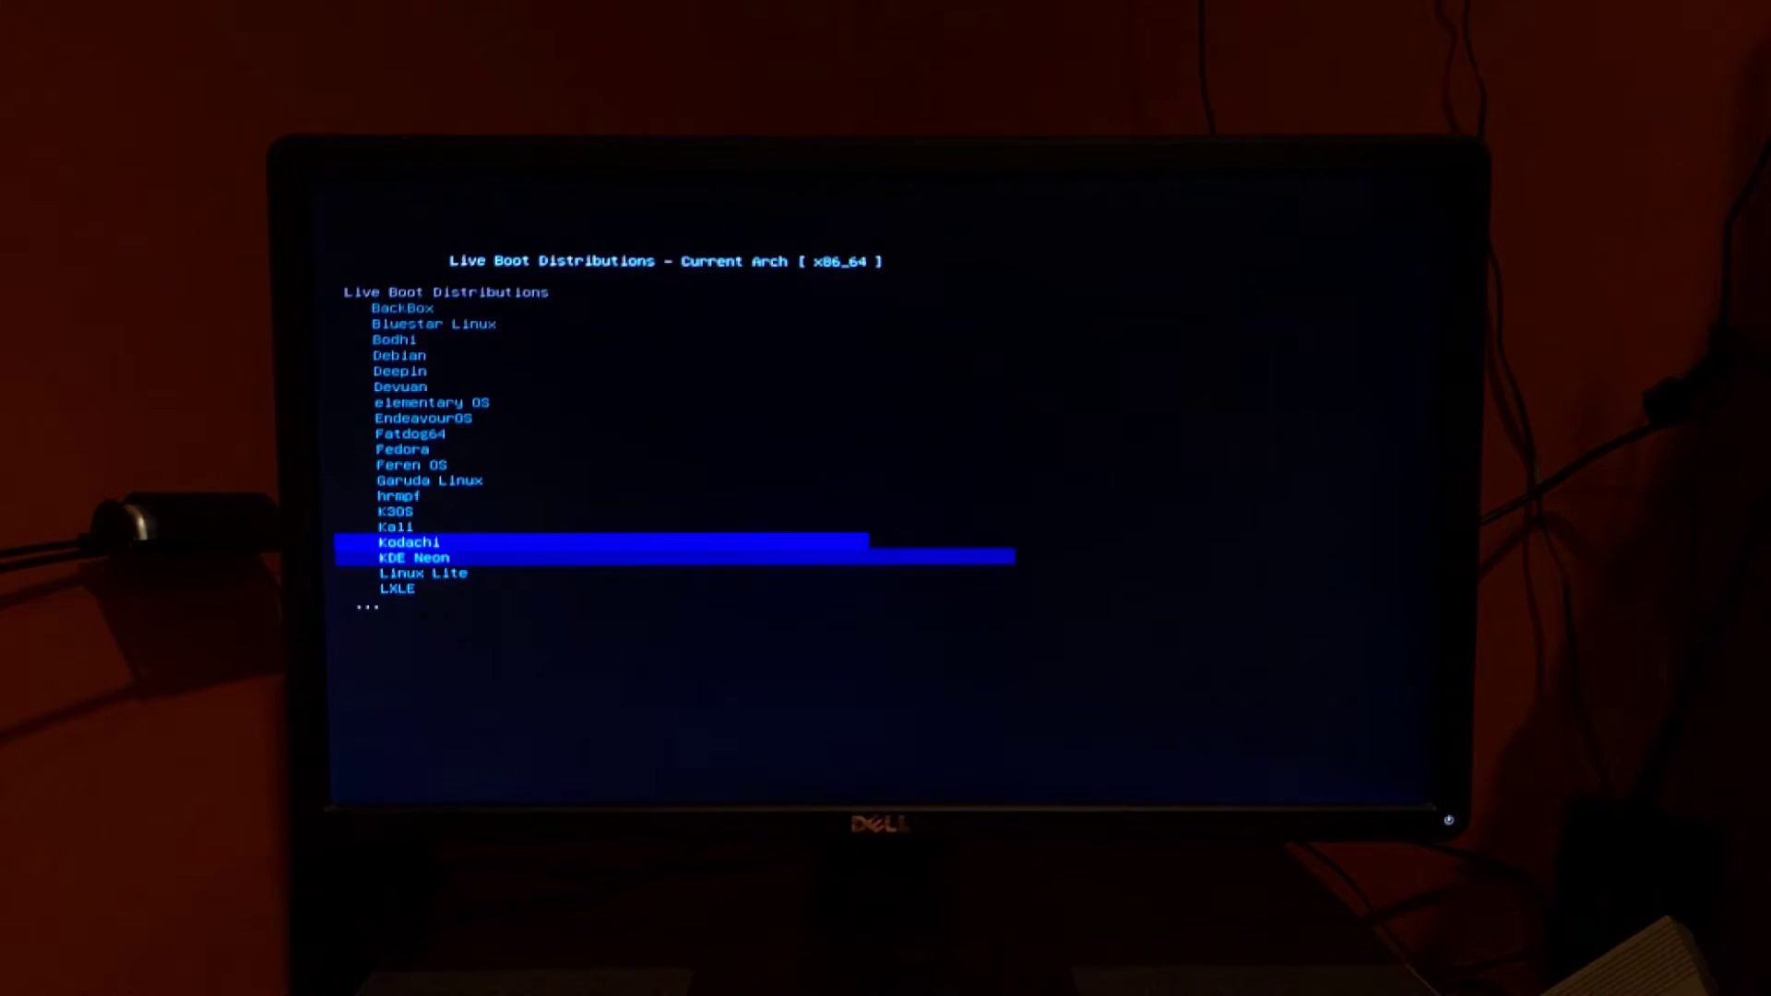
key(Up)
key(Up)
key(Up)
key(Down)
key(Down)
key(Down)
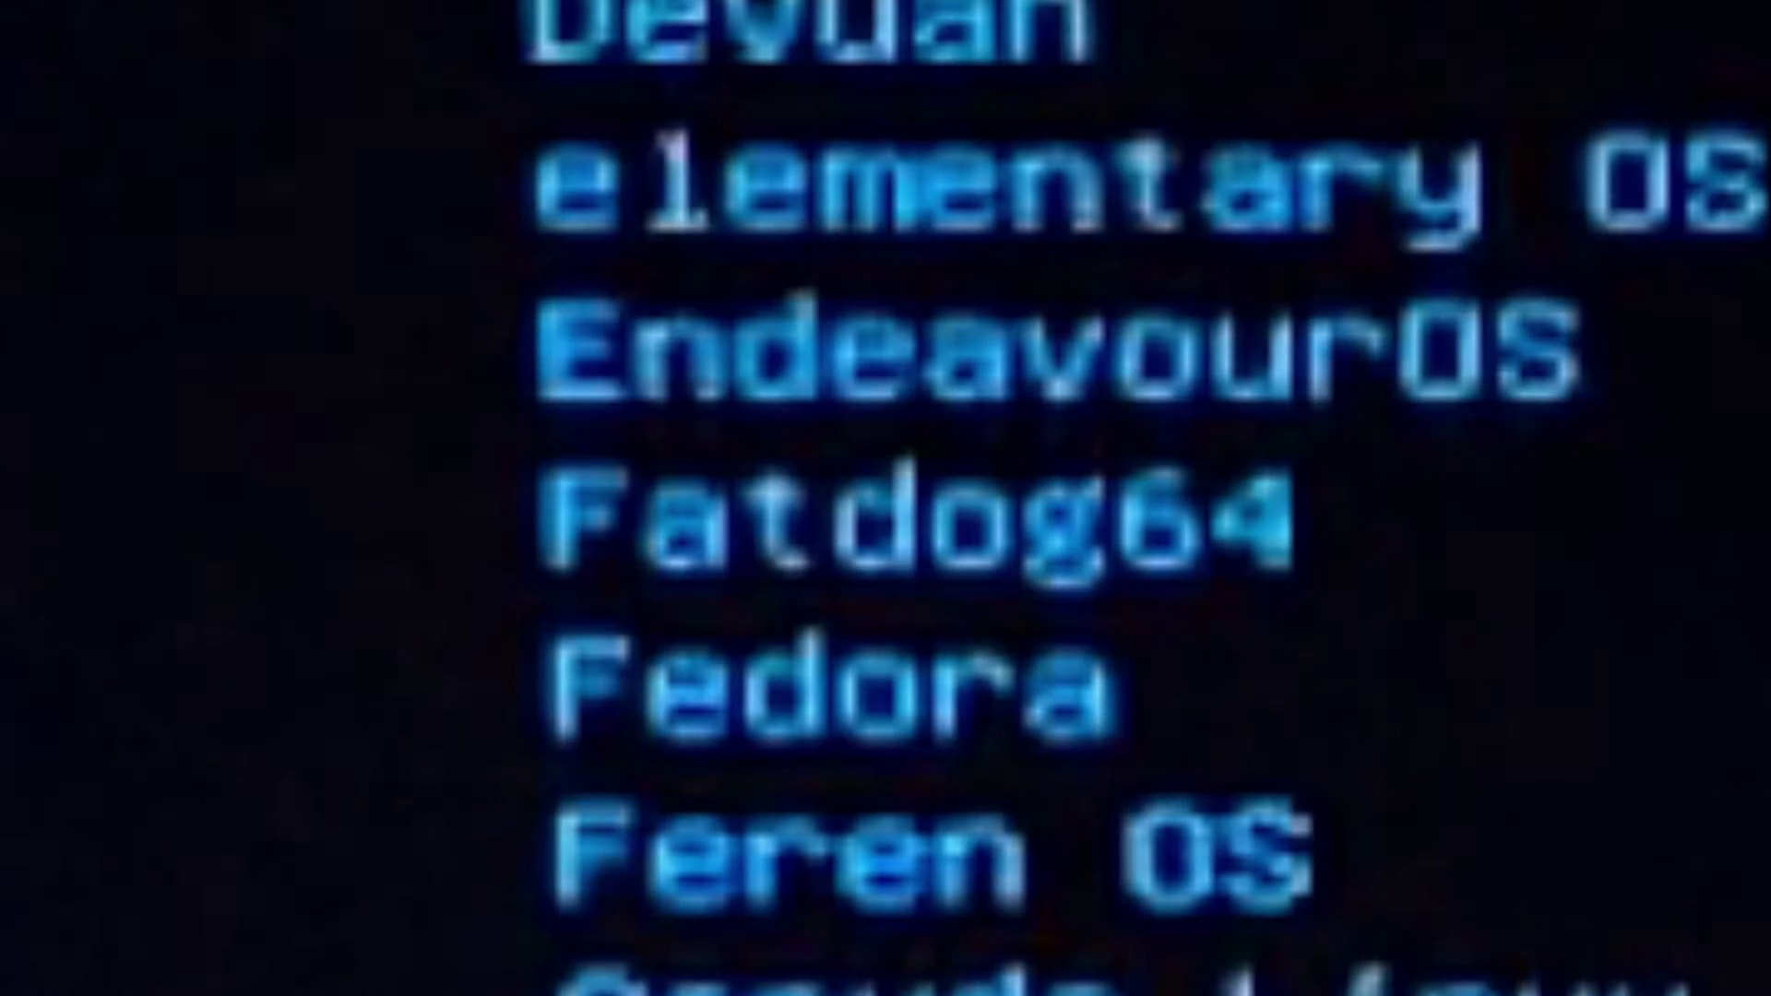
key(Up)
key(Up)
key(Up)
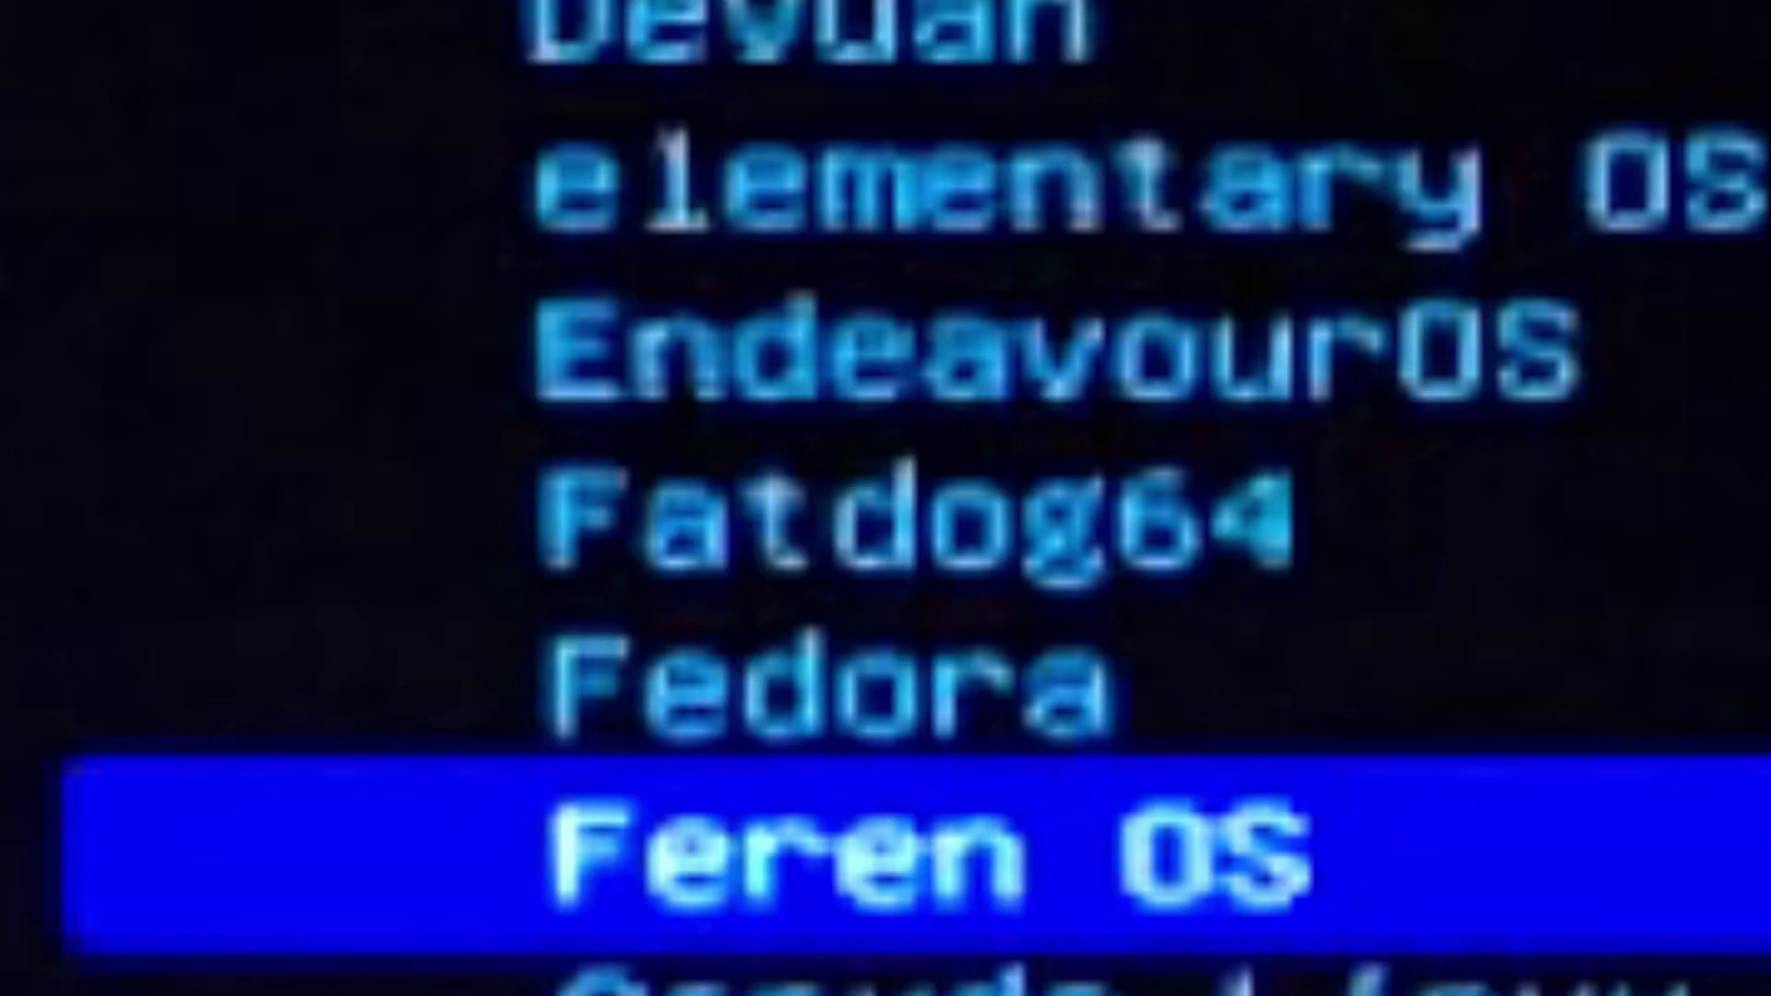
key(Up)
key(Up)
key(Up)
Scroll down the distributions list to Ubuntu and open its live flavours menu
key(Down)
key(Down)
key(Down)
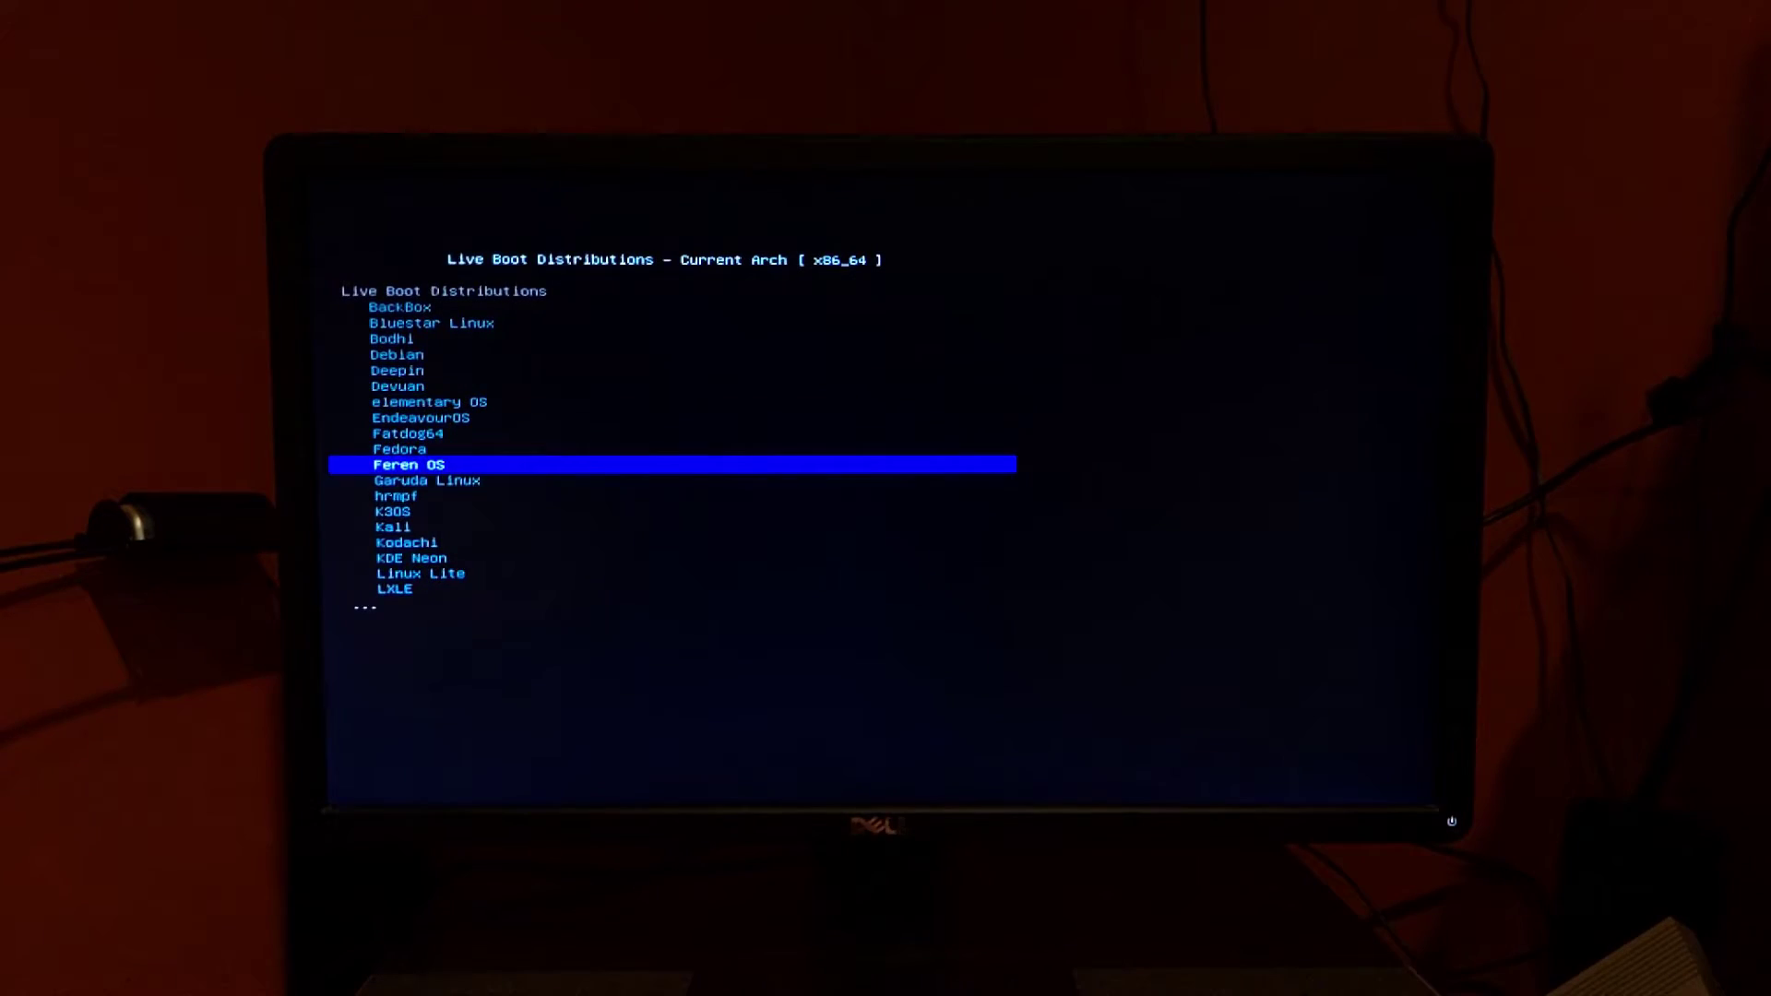
key(Down)
key(Down)
key(Down)
key(Up)
key(Down)
key(Down)
key(Down)
key(Down)
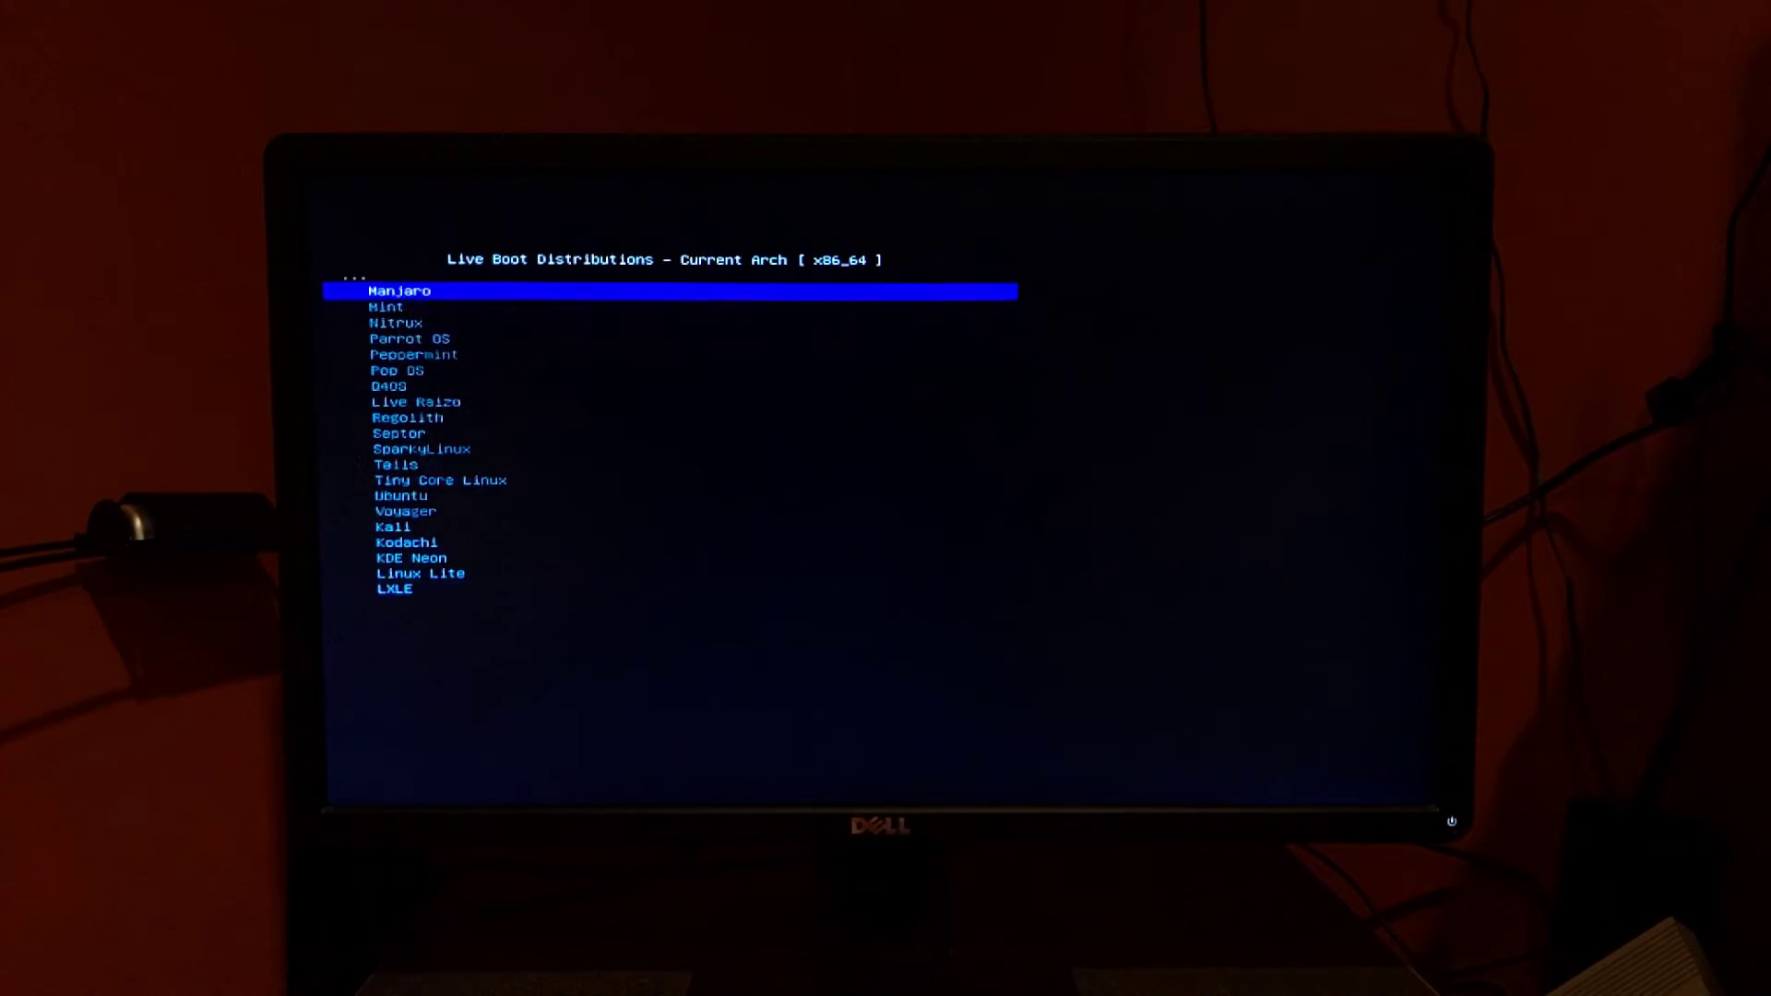
key(Down)
key(Down)
key(Down)
key(Up)
key(Up)
key(Up)
key(Down)
key(Down)
key(Down)
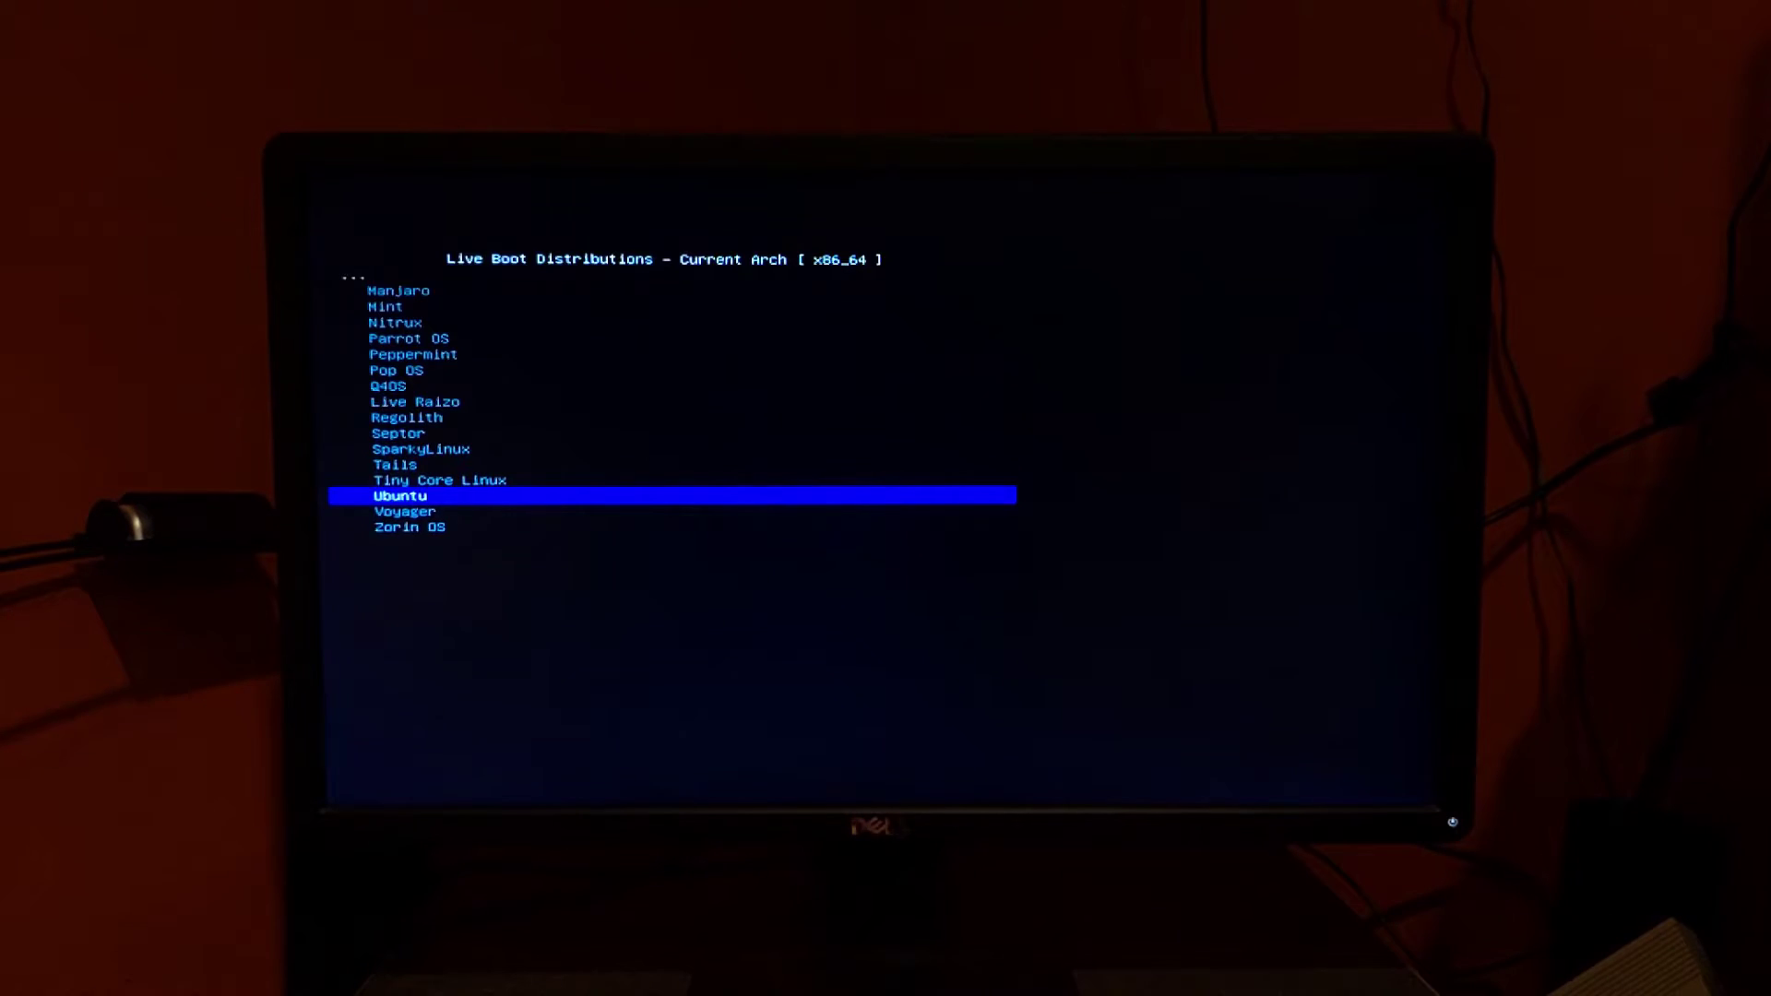
key(Return)
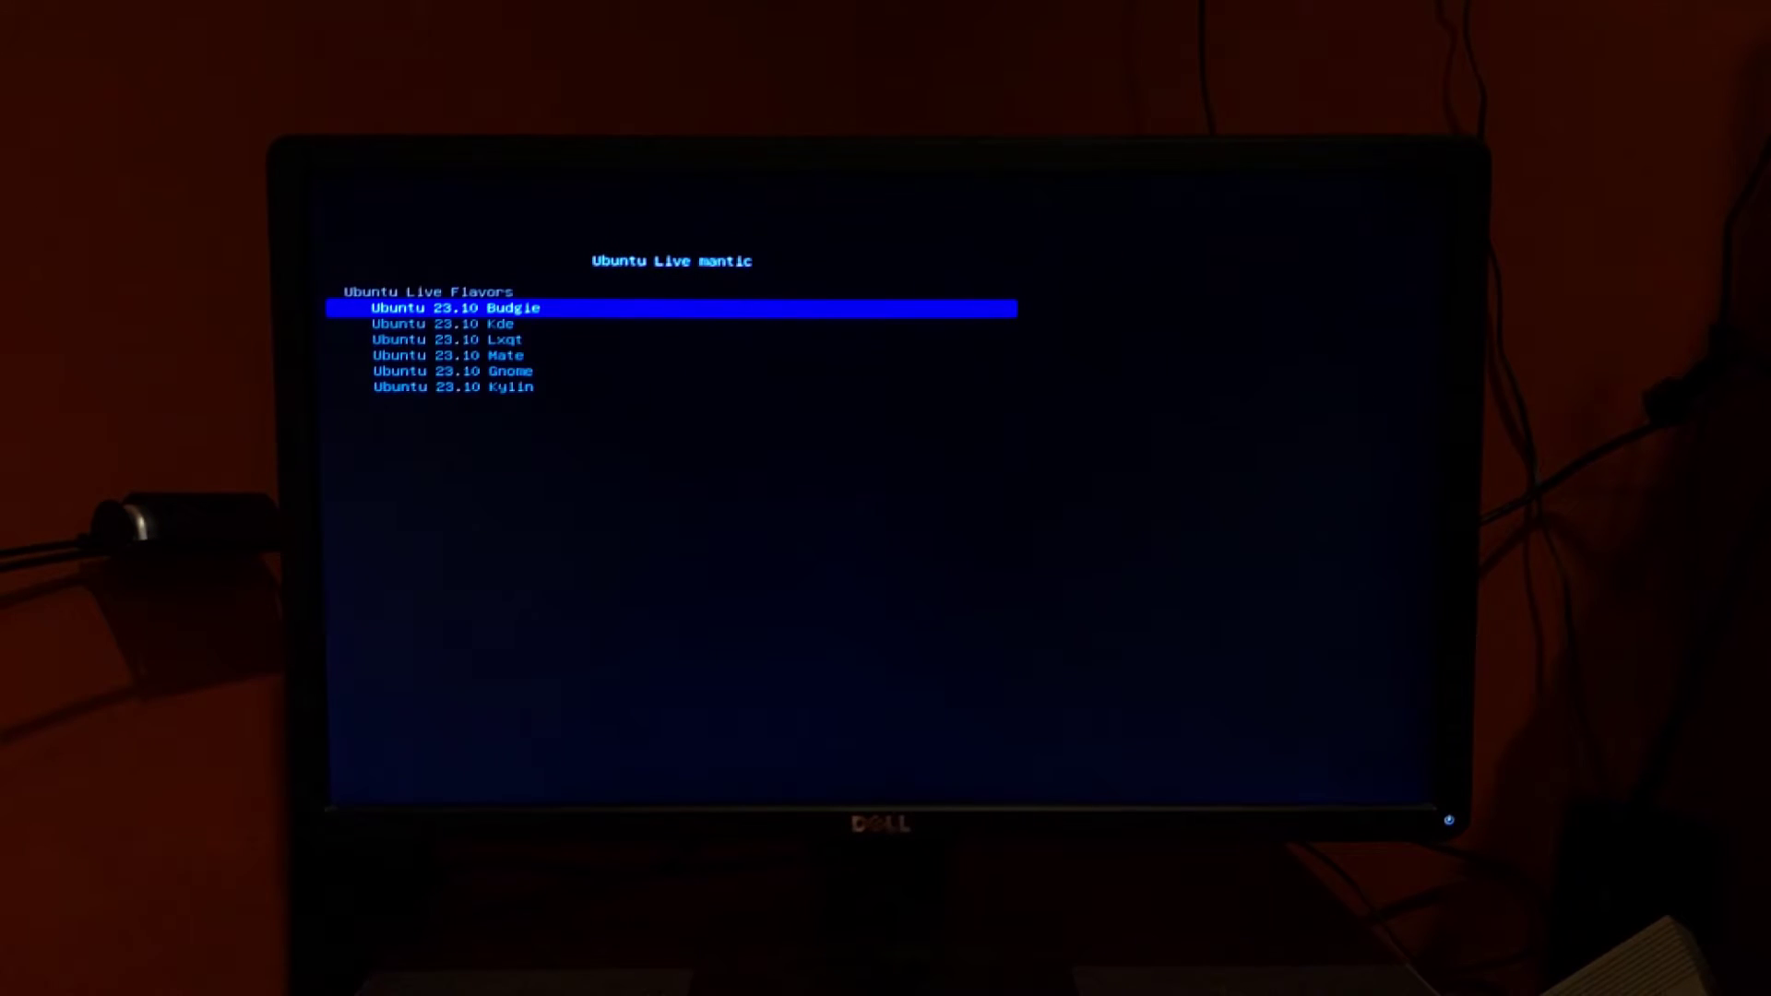
Pick Ubuntu 23.10 Gnome from the Ubuntu live flavours and try booting it
key(Down)
key(Down)
key(Down)
key(Down)
key(Up)
key(Up)
key(Up)
key(Up)
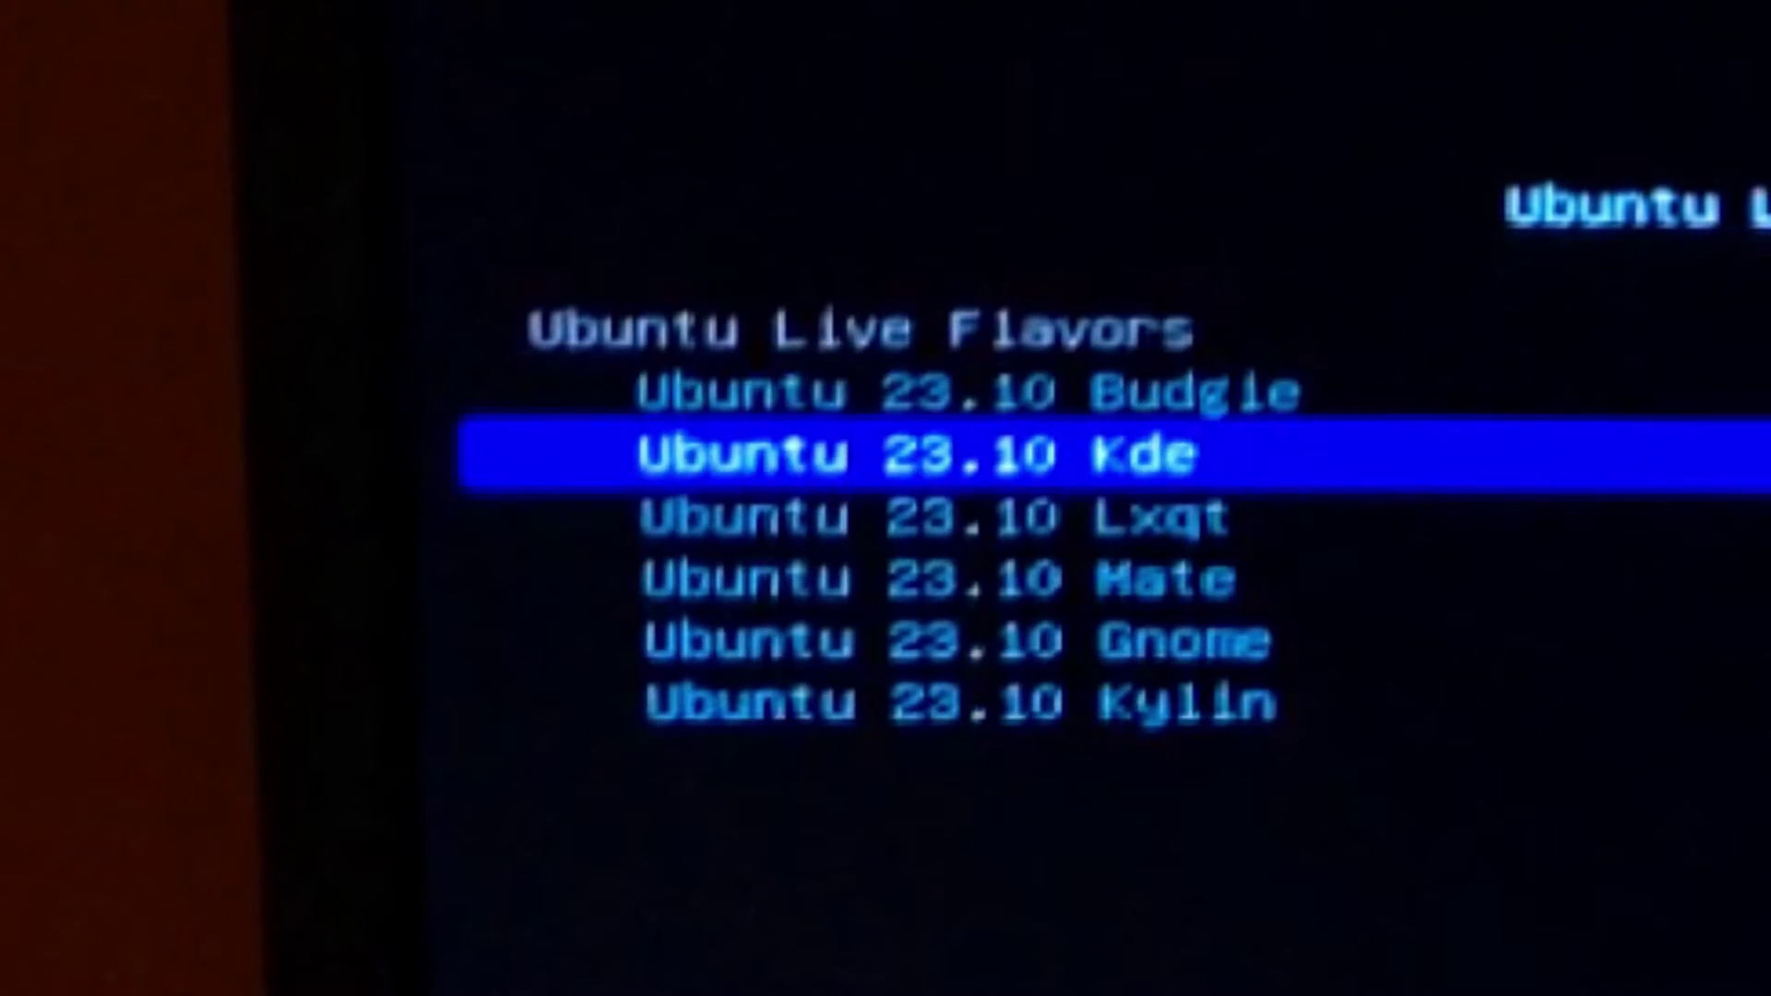
key(Down)
key(Up)
key(Down)
key(Down)
key(Down)
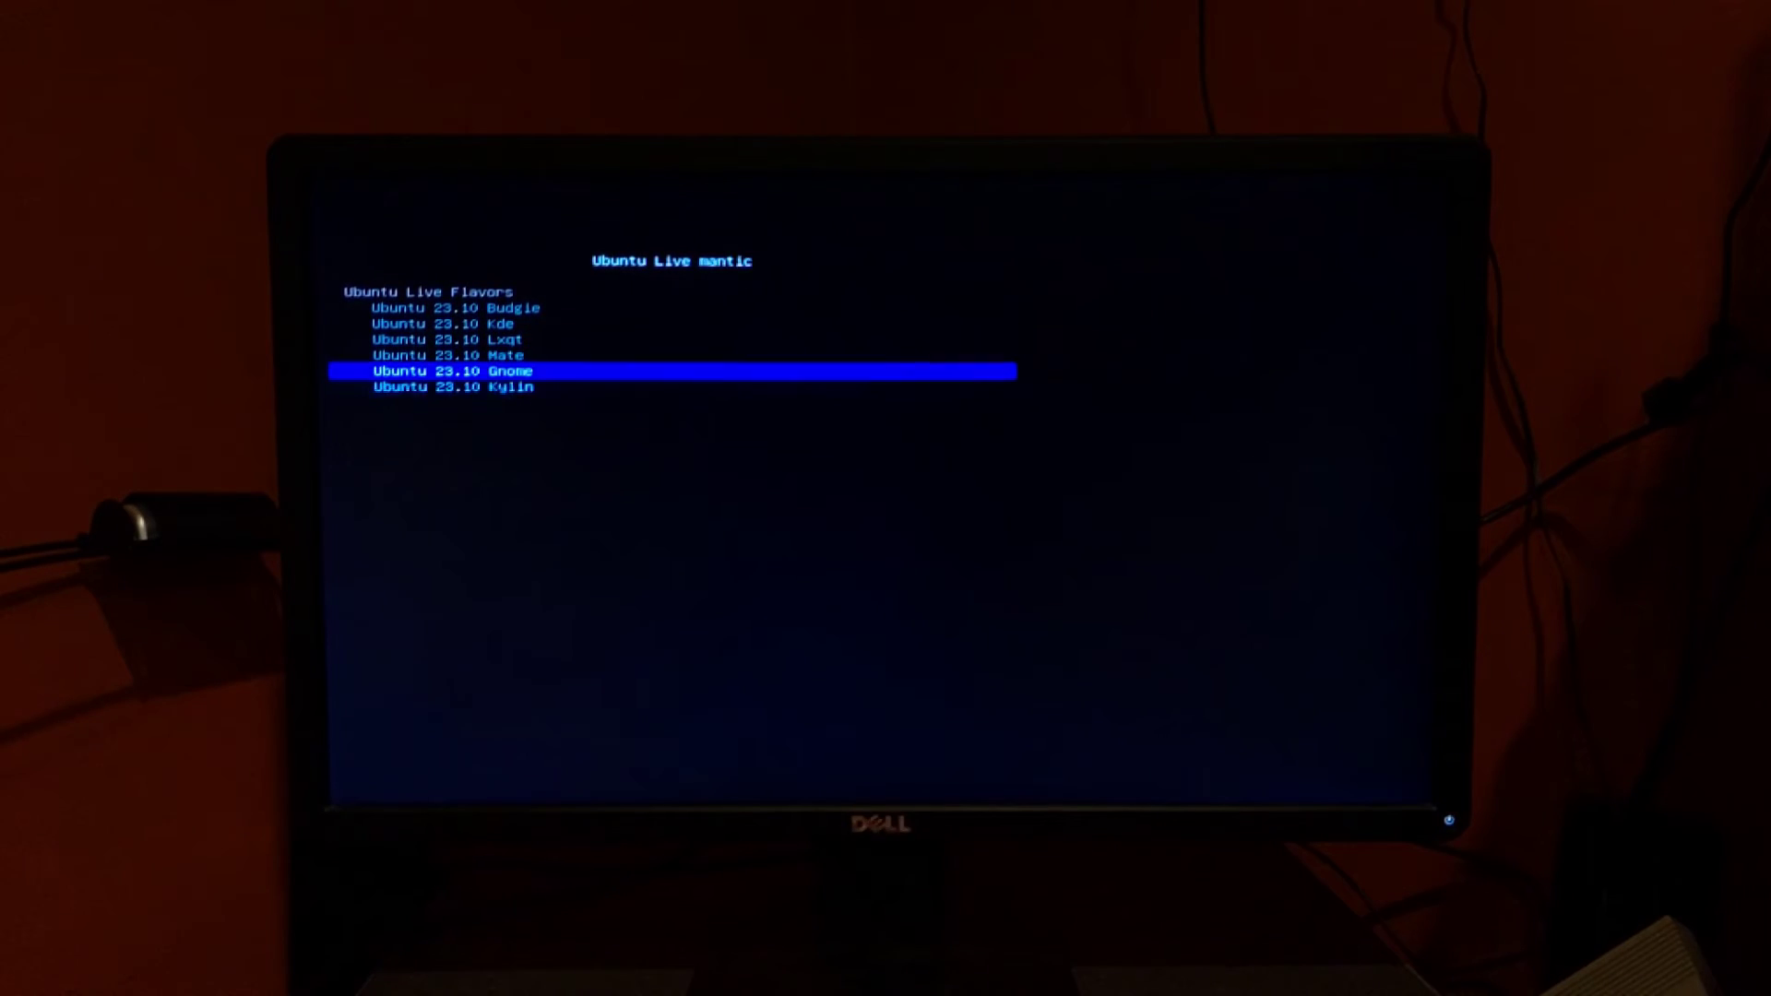
key(Return)
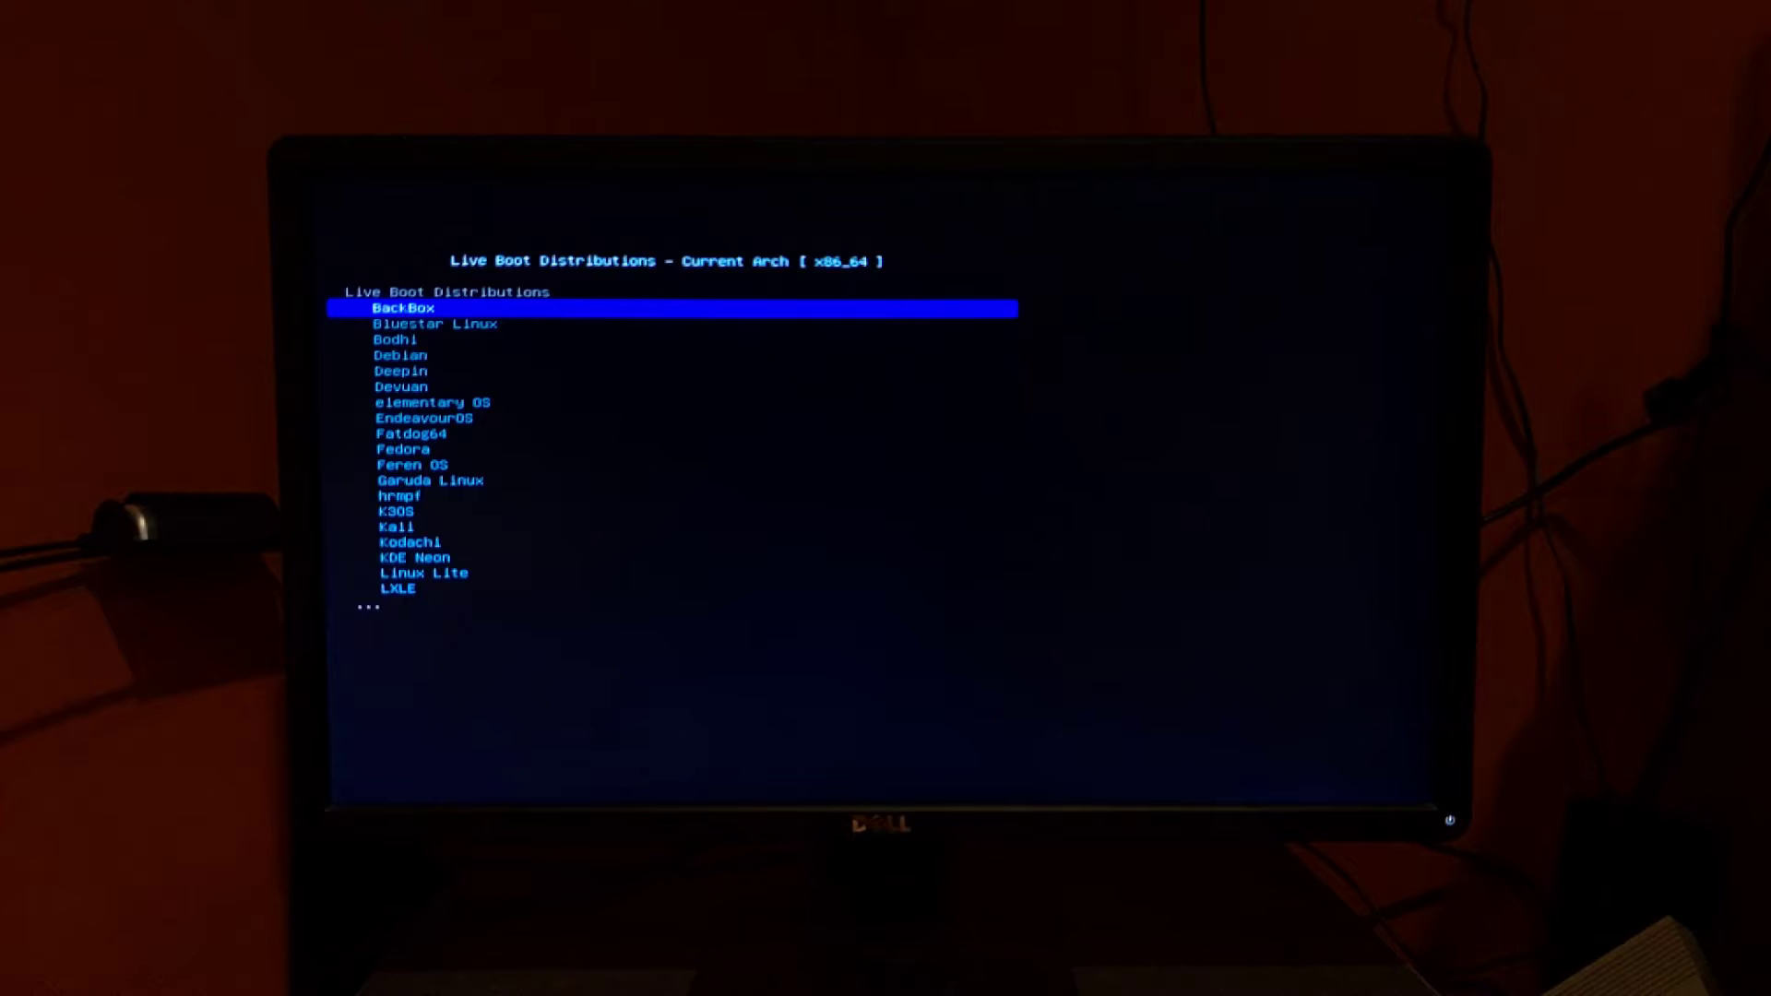
Open Debian Live, choose 12 (bookworm), and boot its Cinnamon flavour
key(Down)
key(Down)
key(Down)
key(Down)
key(Down)
key(Down)
key(Down)
key(Down)
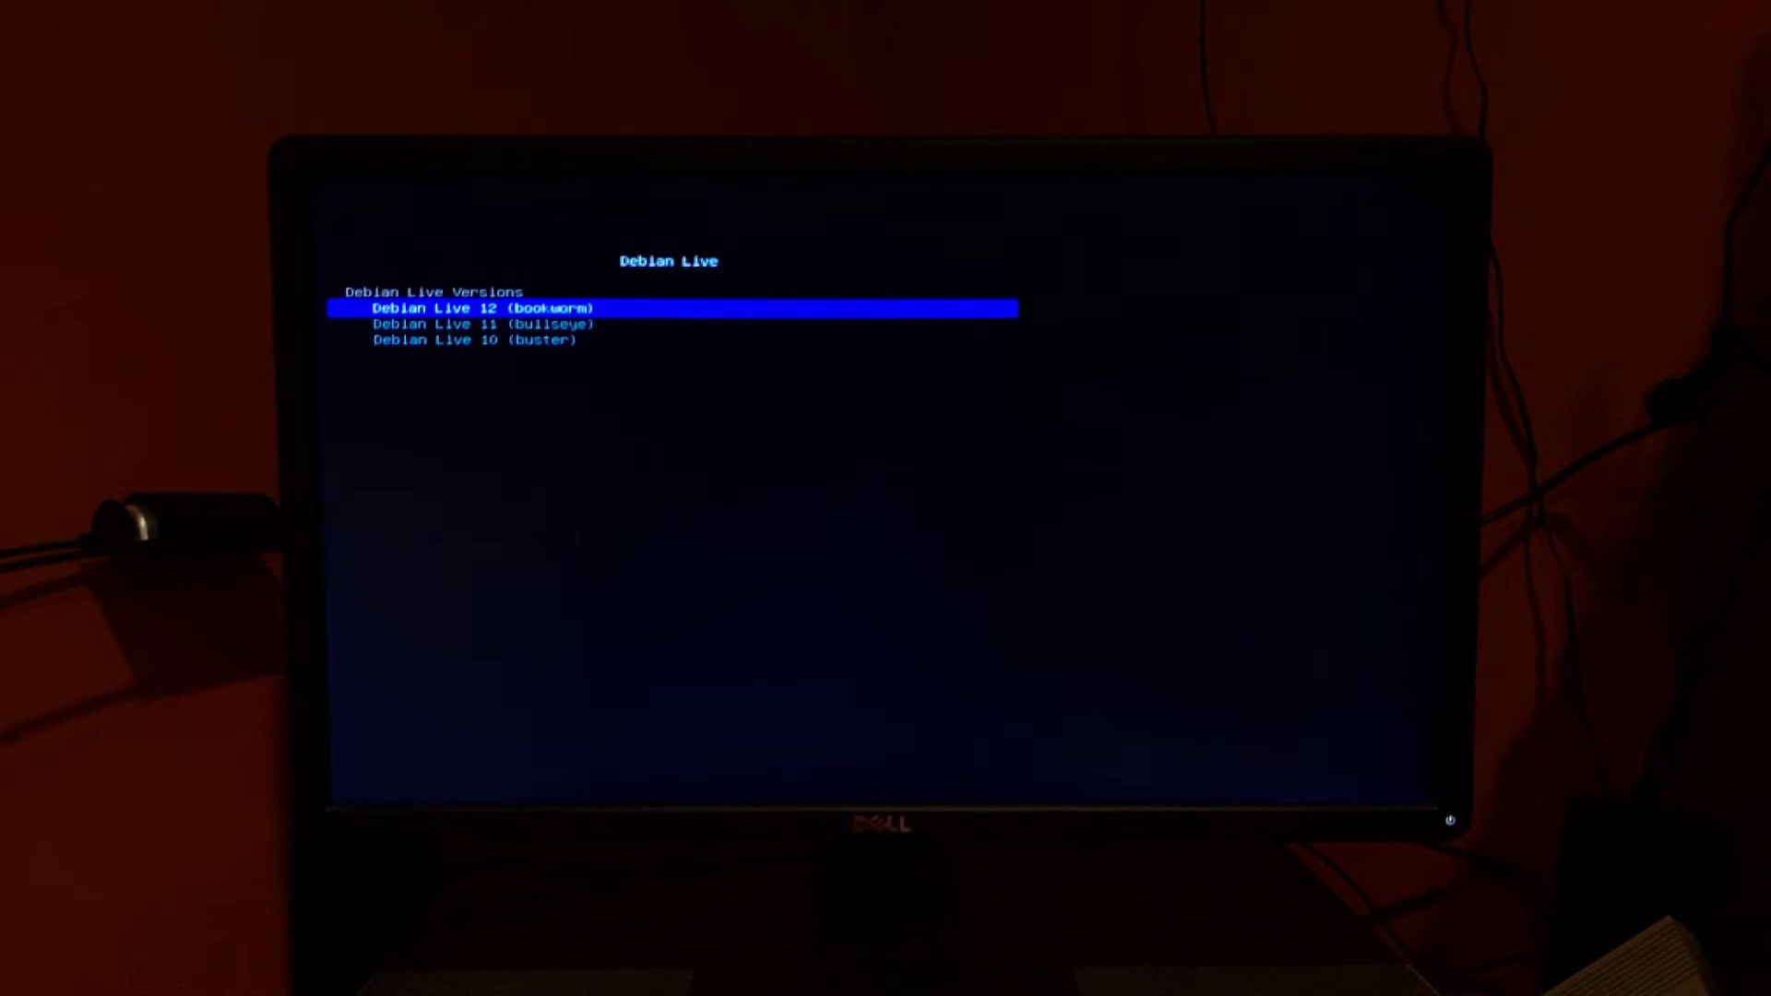
key(Return)
key(Down)
key(Up)
key(Return)
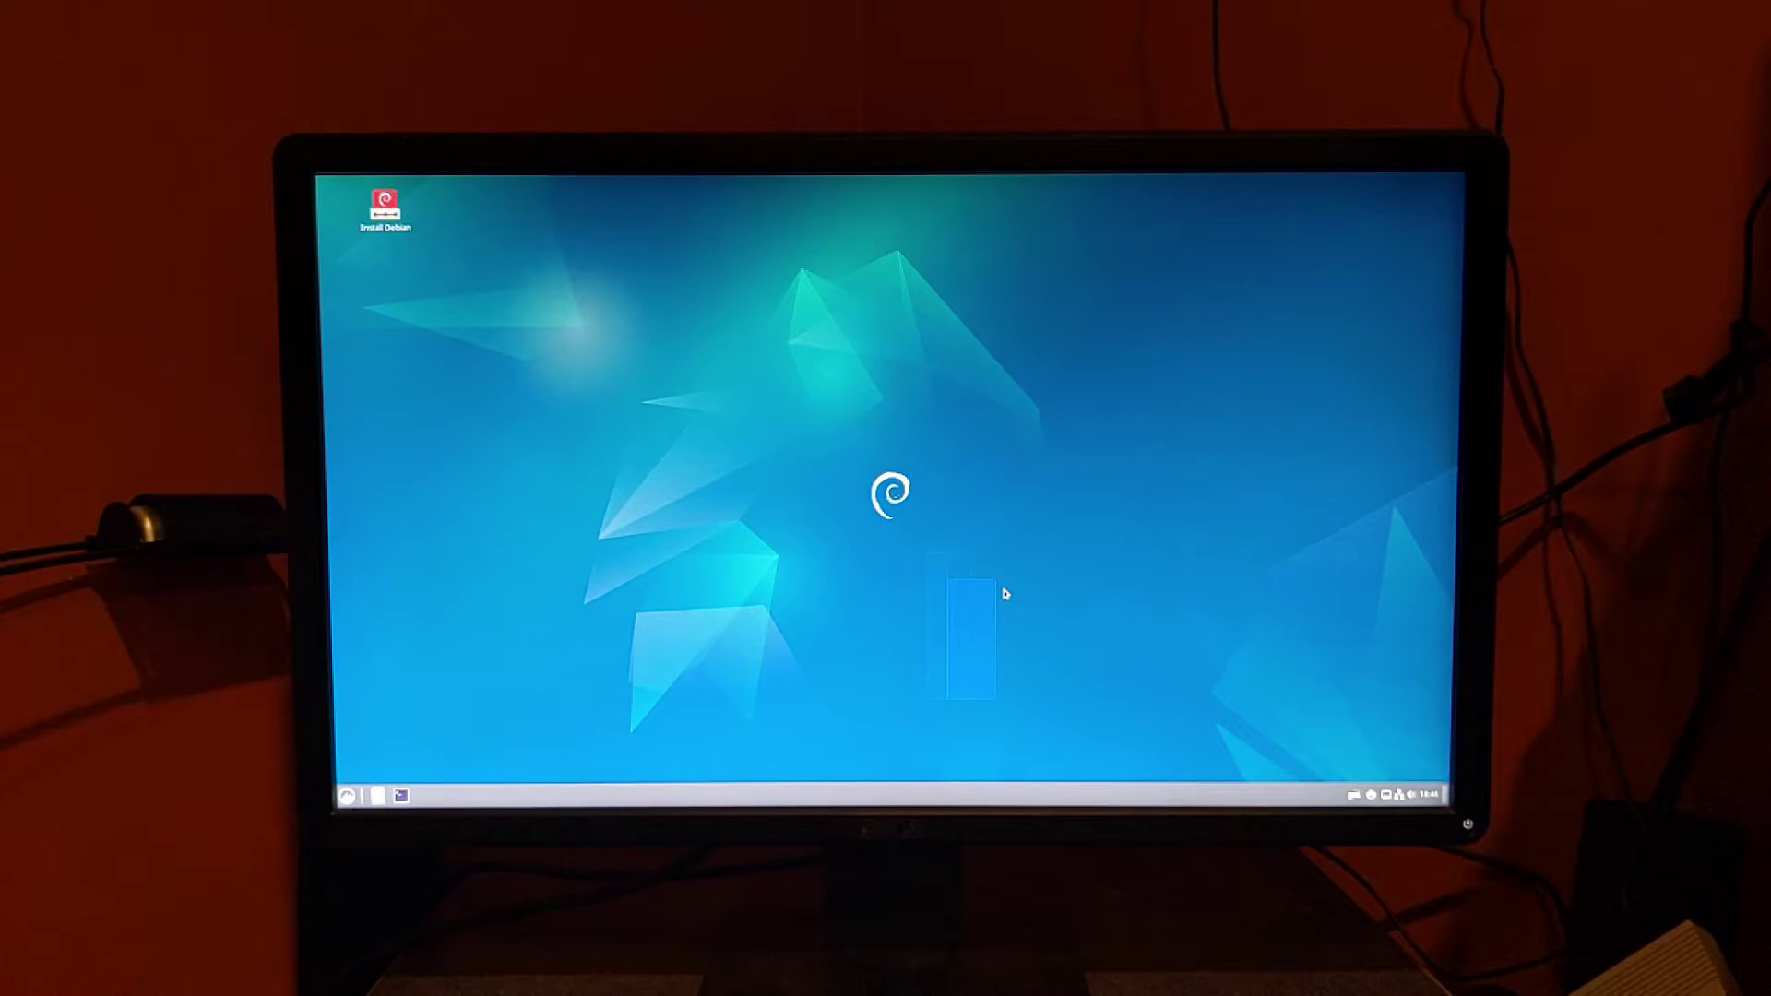
Launch Lights Off from the Games section of the desktop menu
right_click(913, 422)
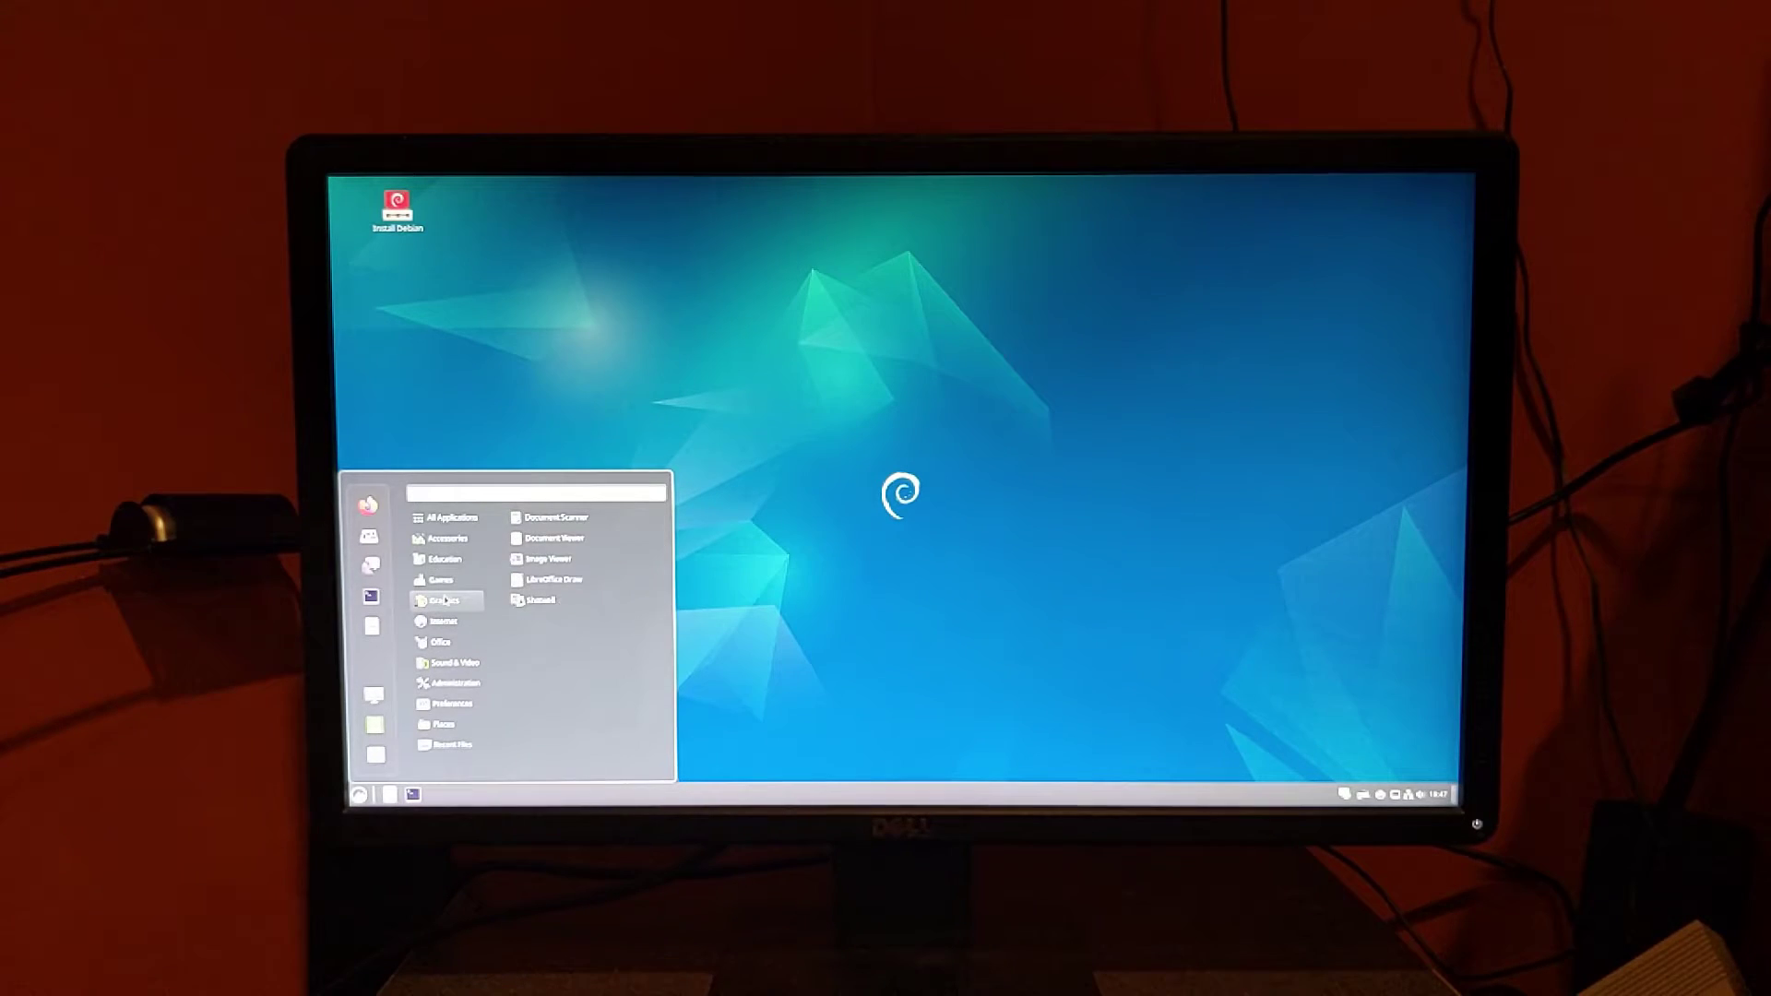
click(543, 662)
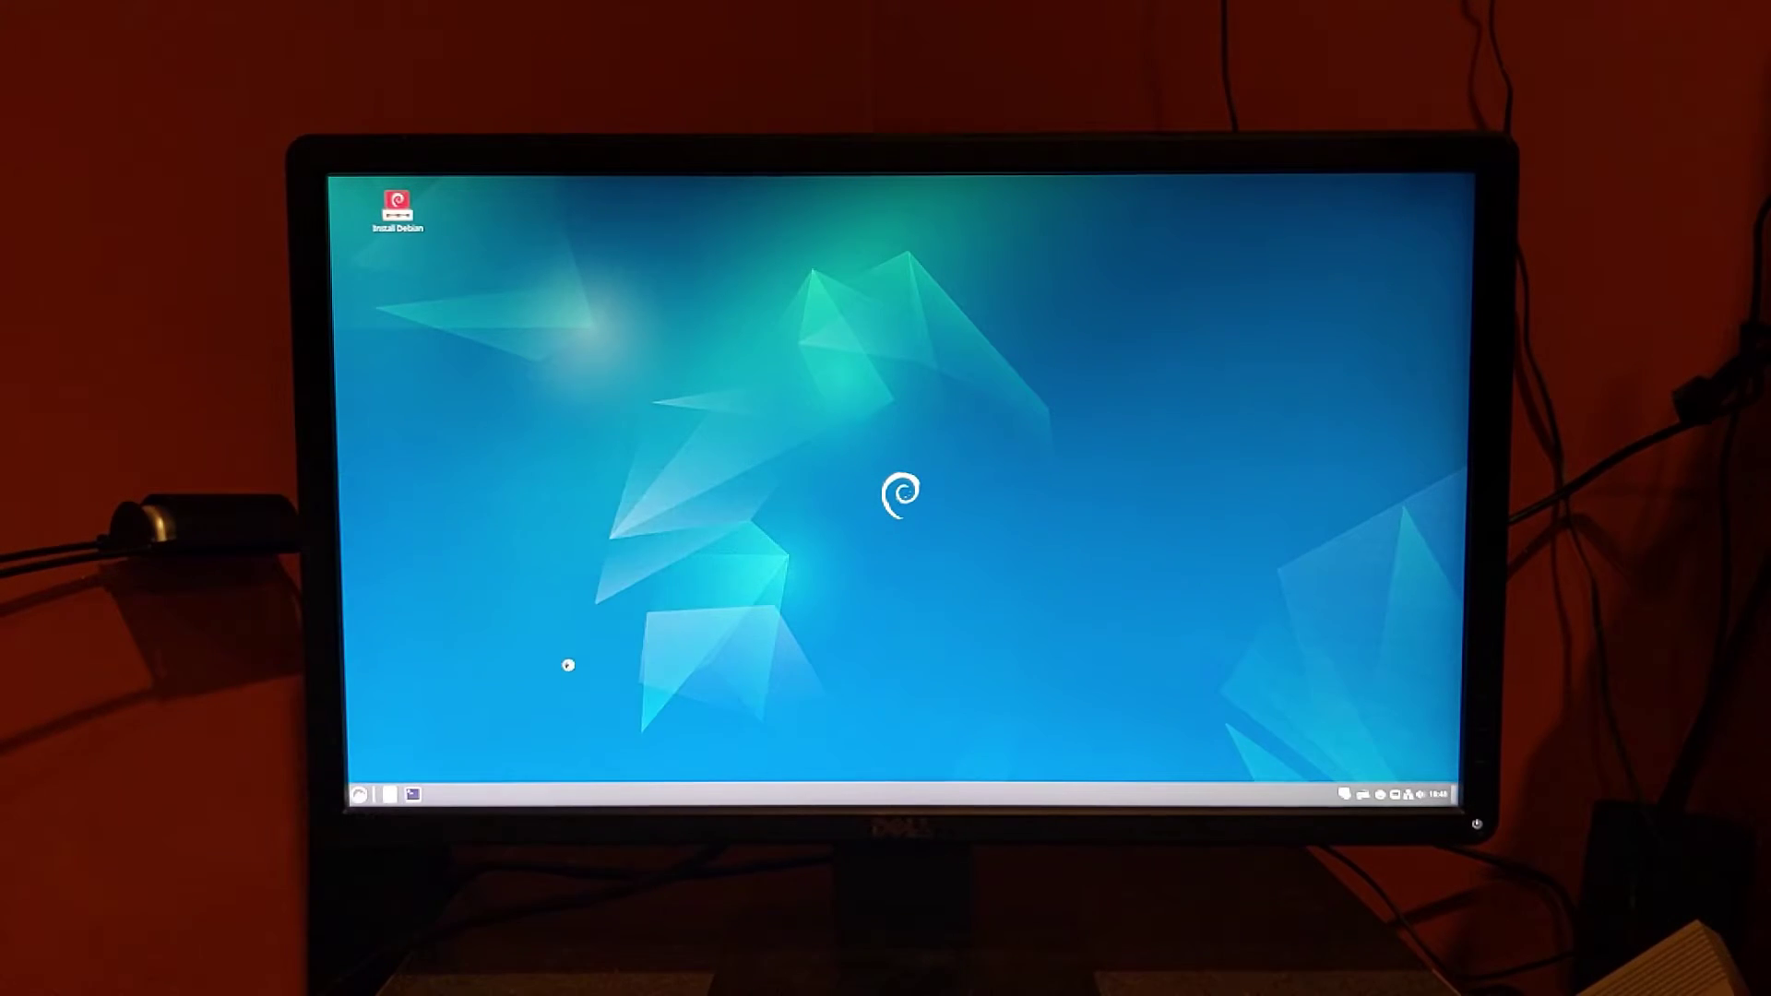
Move the Lights Off window down-right and toggle lights, mainly in the grid's upper-right
drag(662, 263, 793, 307)
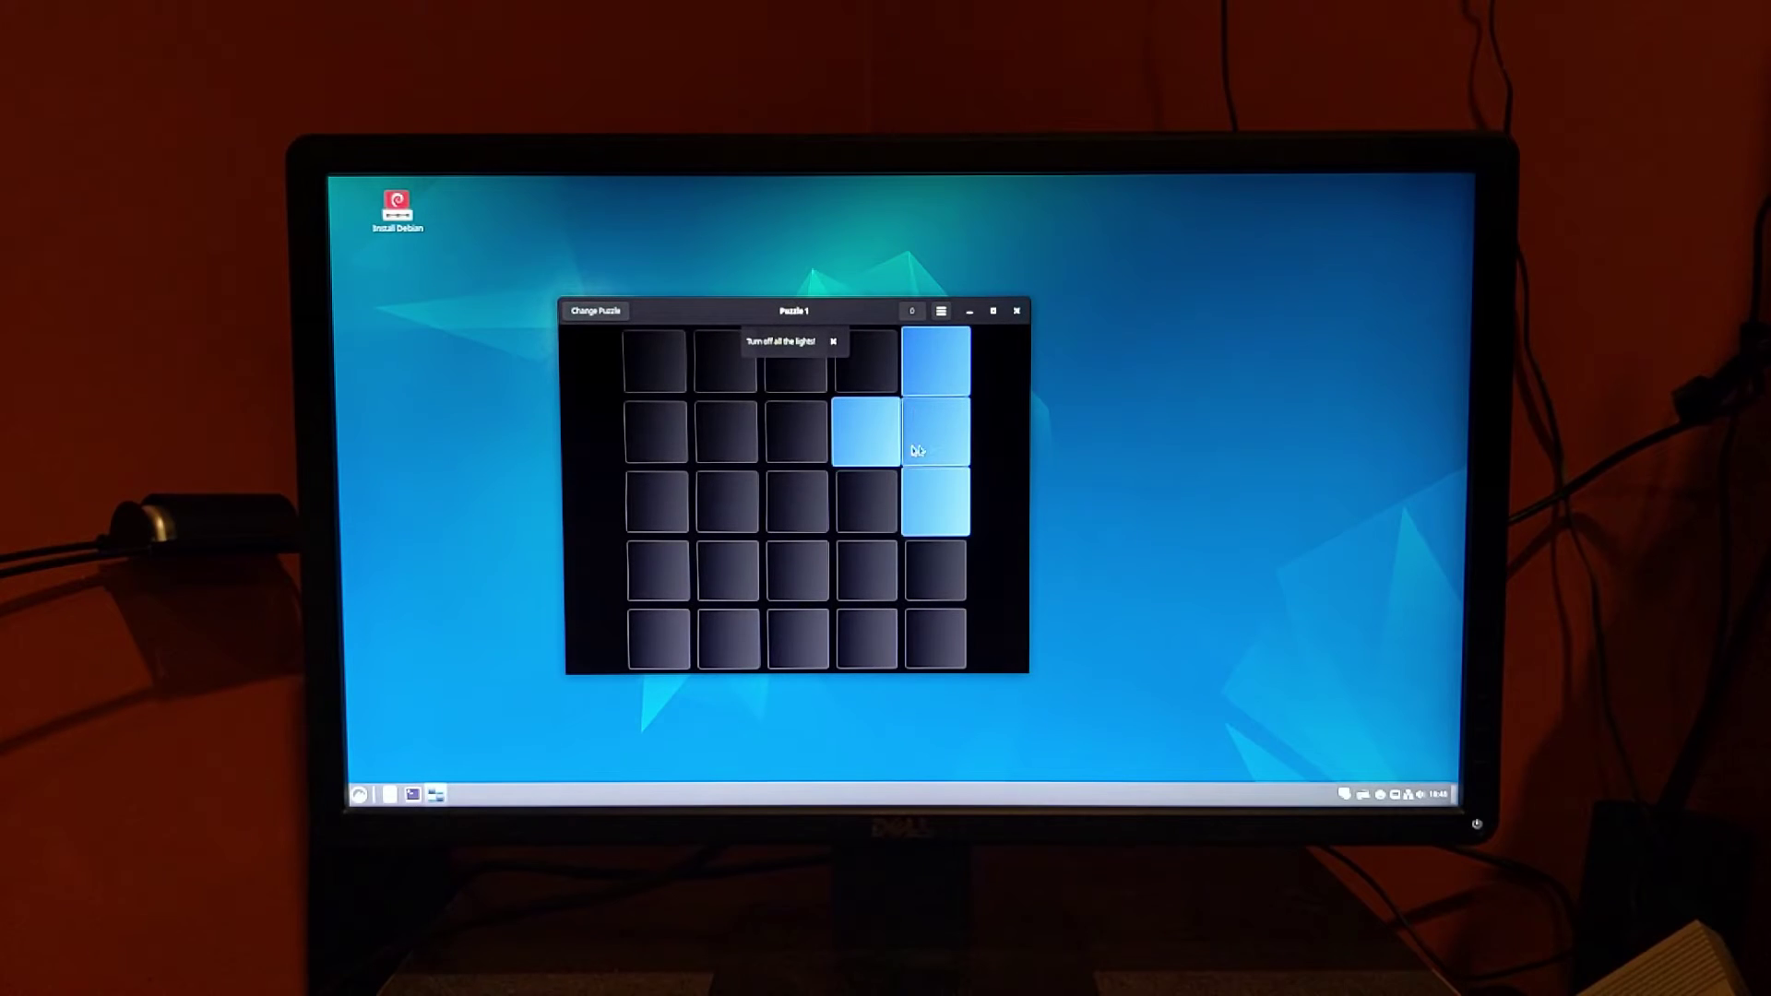
click(884, 433)
click(935, 502)
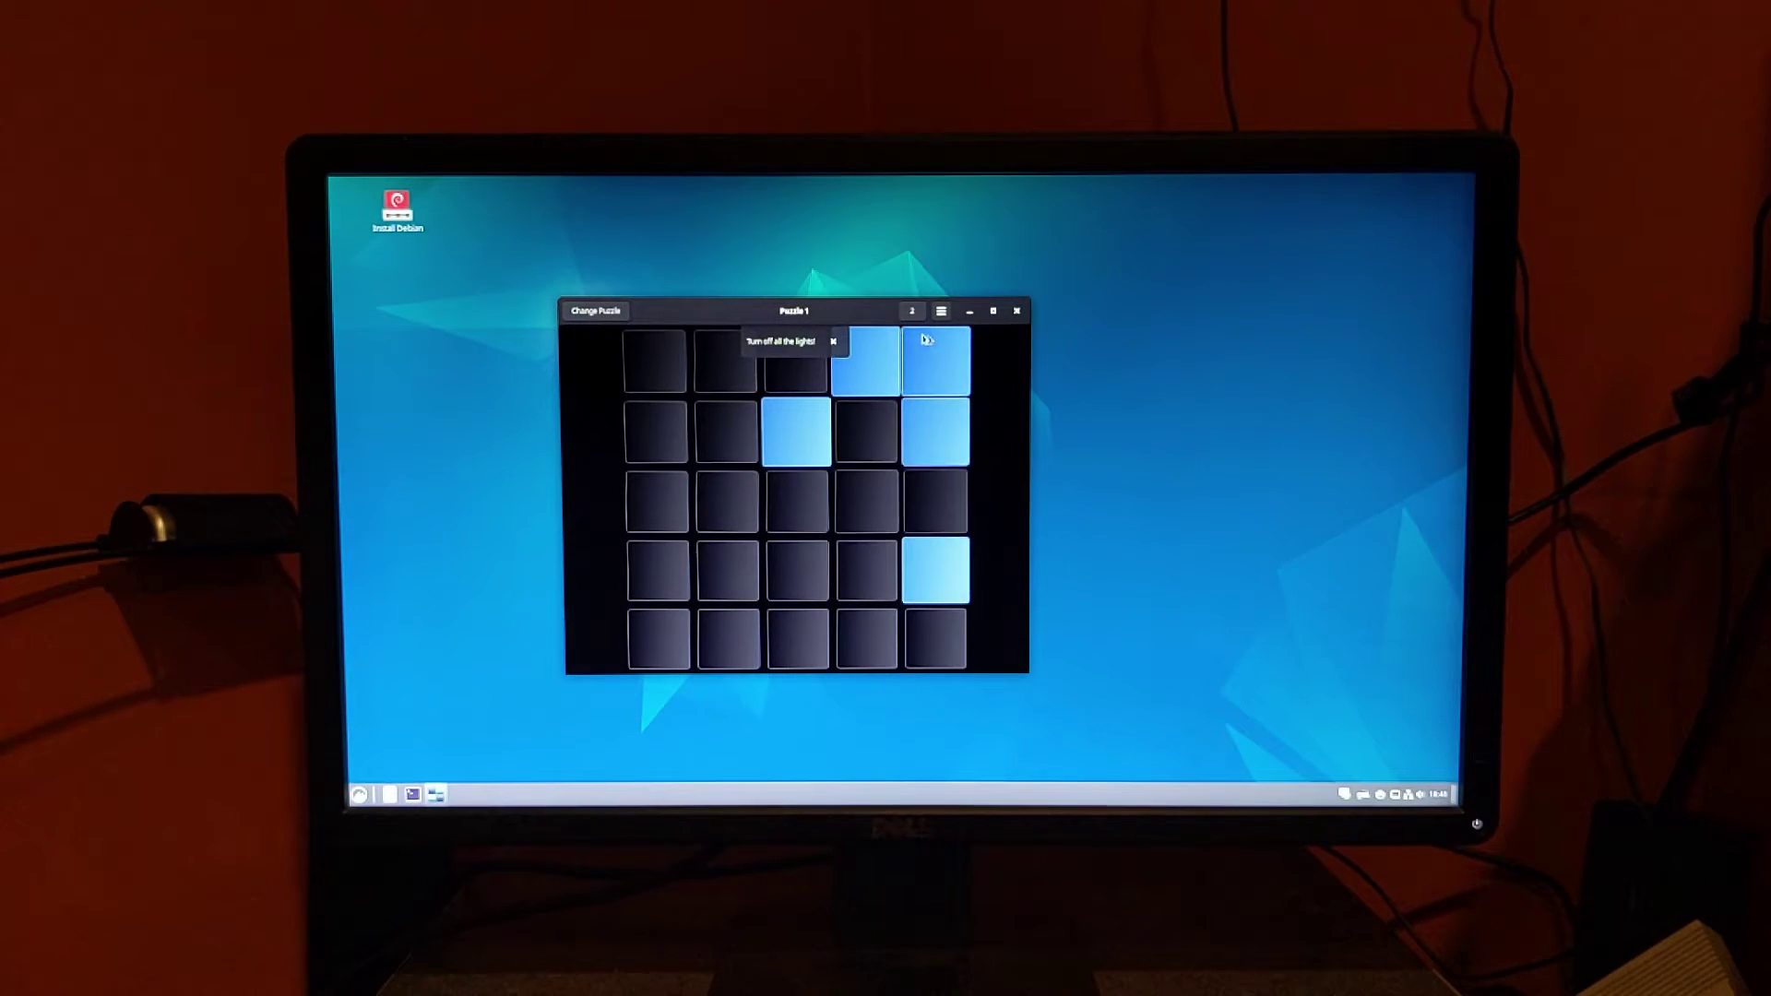
click(935, 360)
click(867, 360)
click(795, 432)
click(936, 360)
click(936, 432)
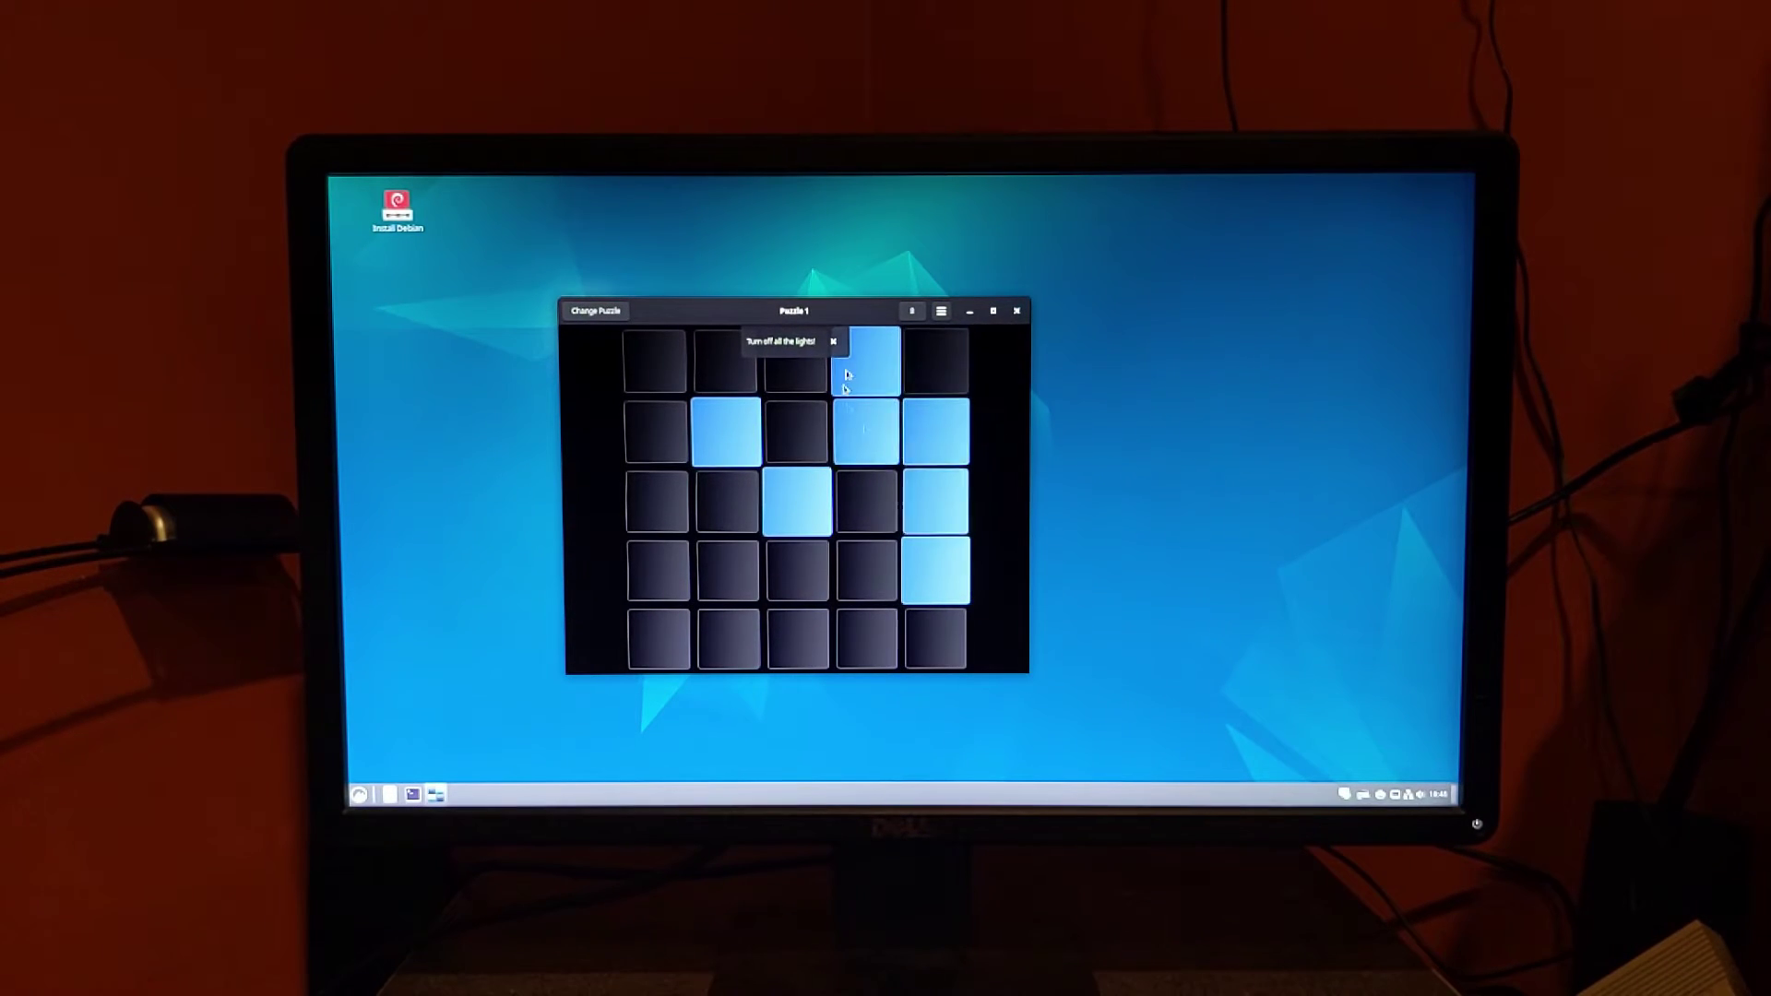
click(867, 360)
click(867, 431)
click(935, 432)
Keep toggling cells to cut down the lit lights, bringing the move counter to 21
click(867, 501)
click(726, 502)
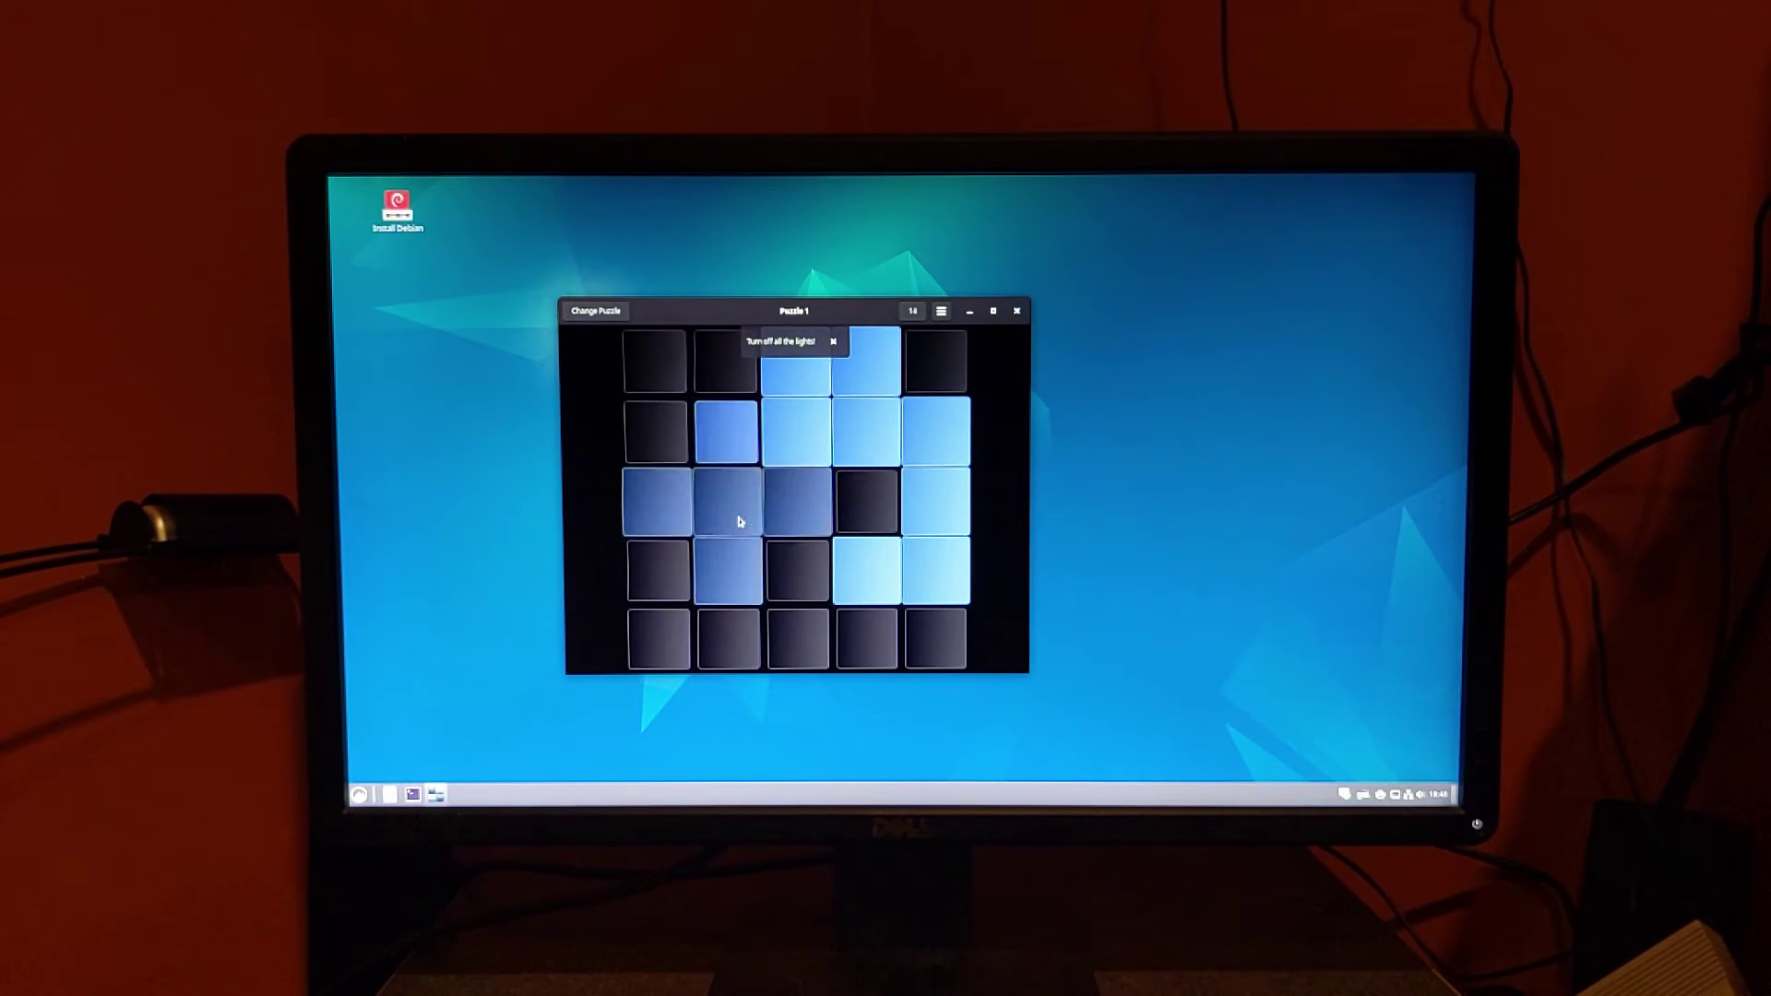
click(725, 502)
click(795, 432)
click(866, 359)
click(936, 502)
click(866, 571)
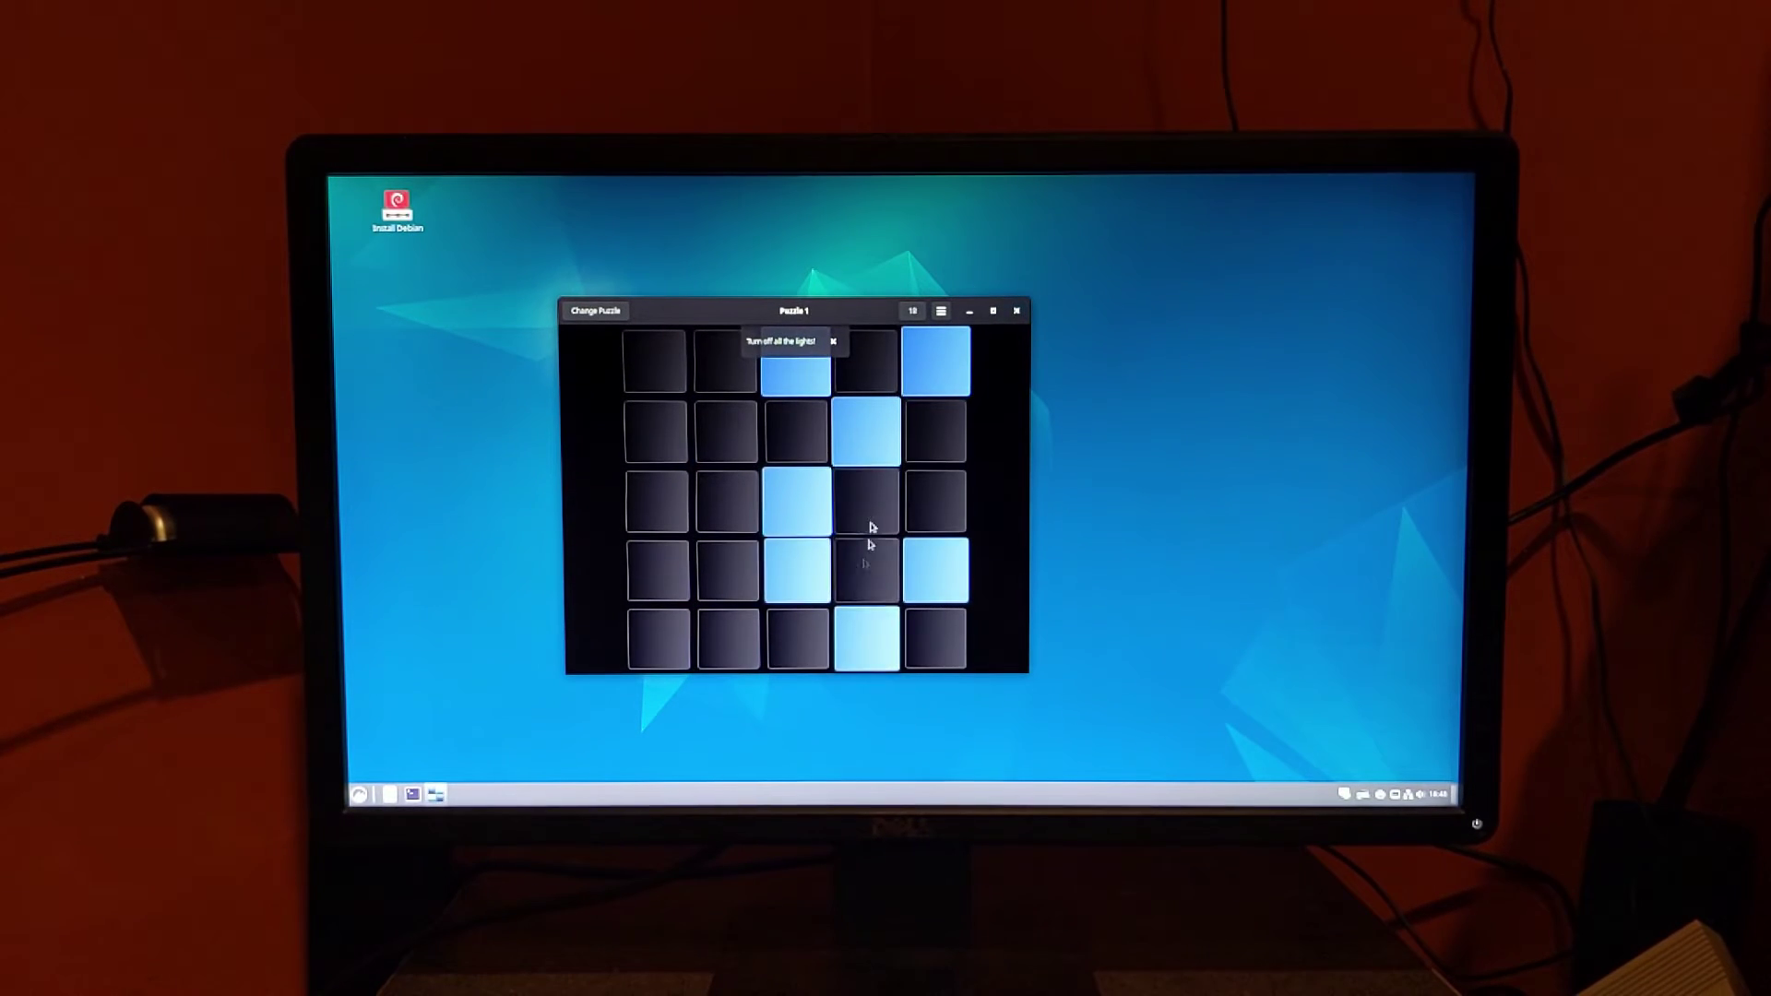
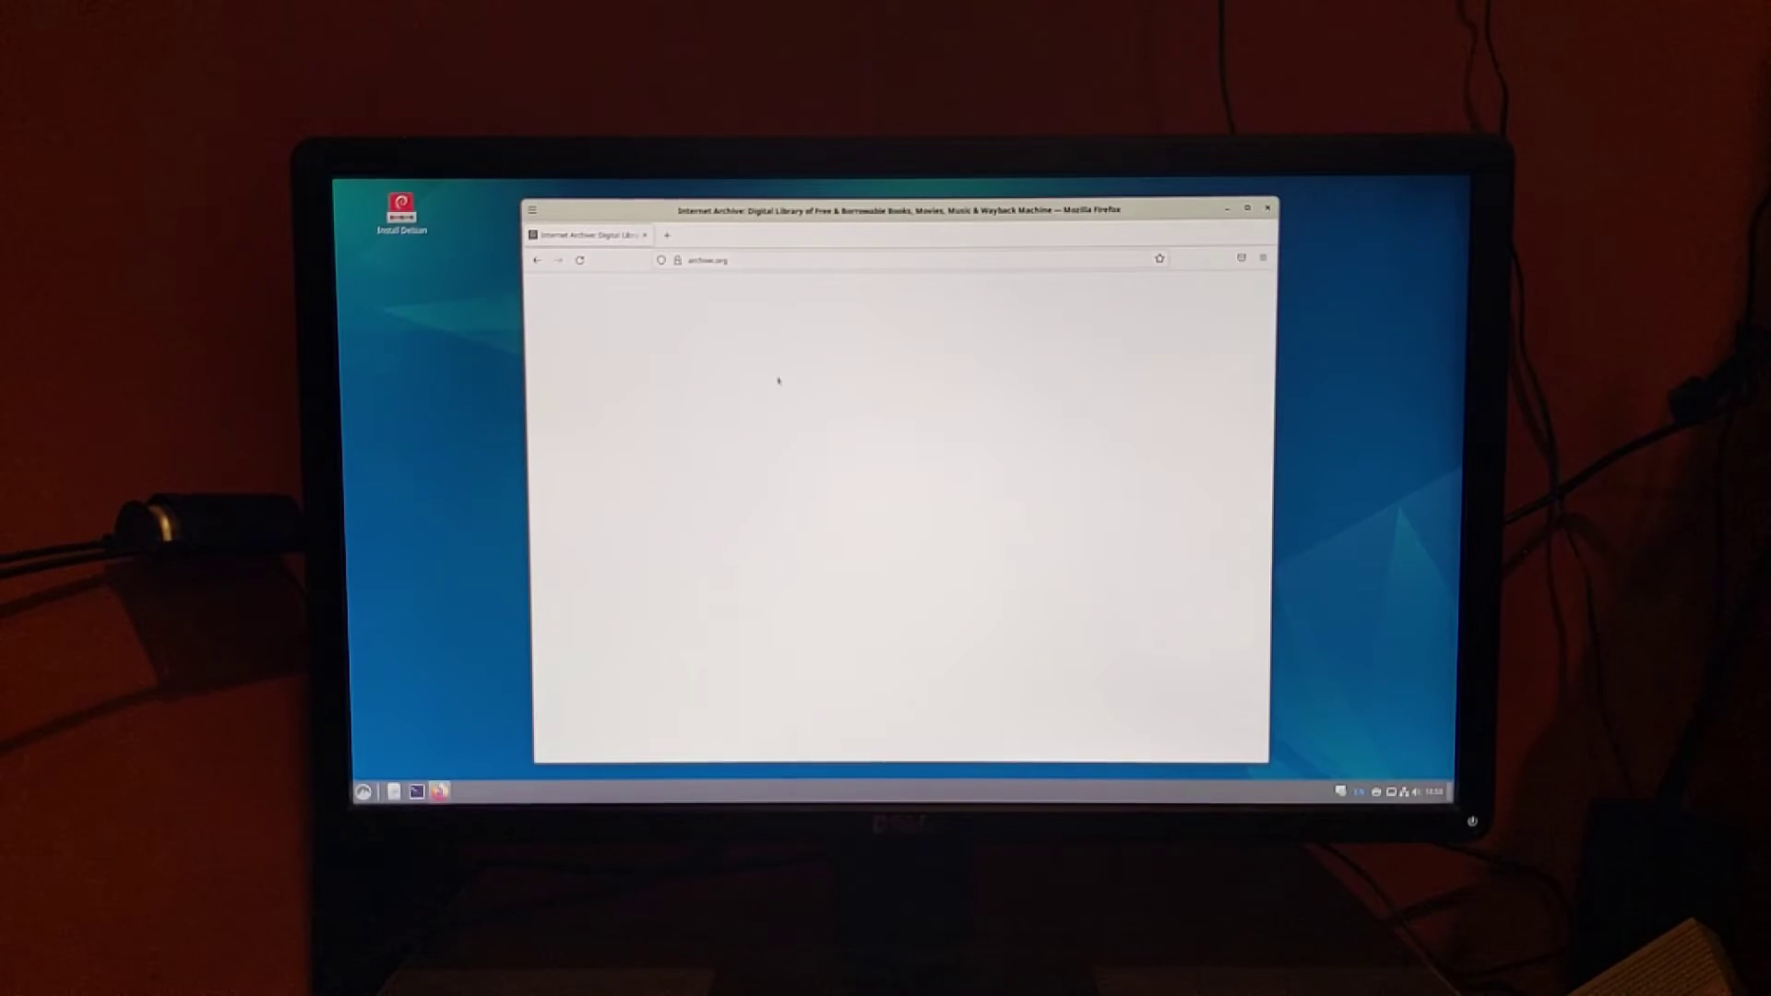
View archive.org's connection information, then dismiss the site information popup
click(679, 260)
click(868, 382)
drag(1061, 221, 1061, 215)
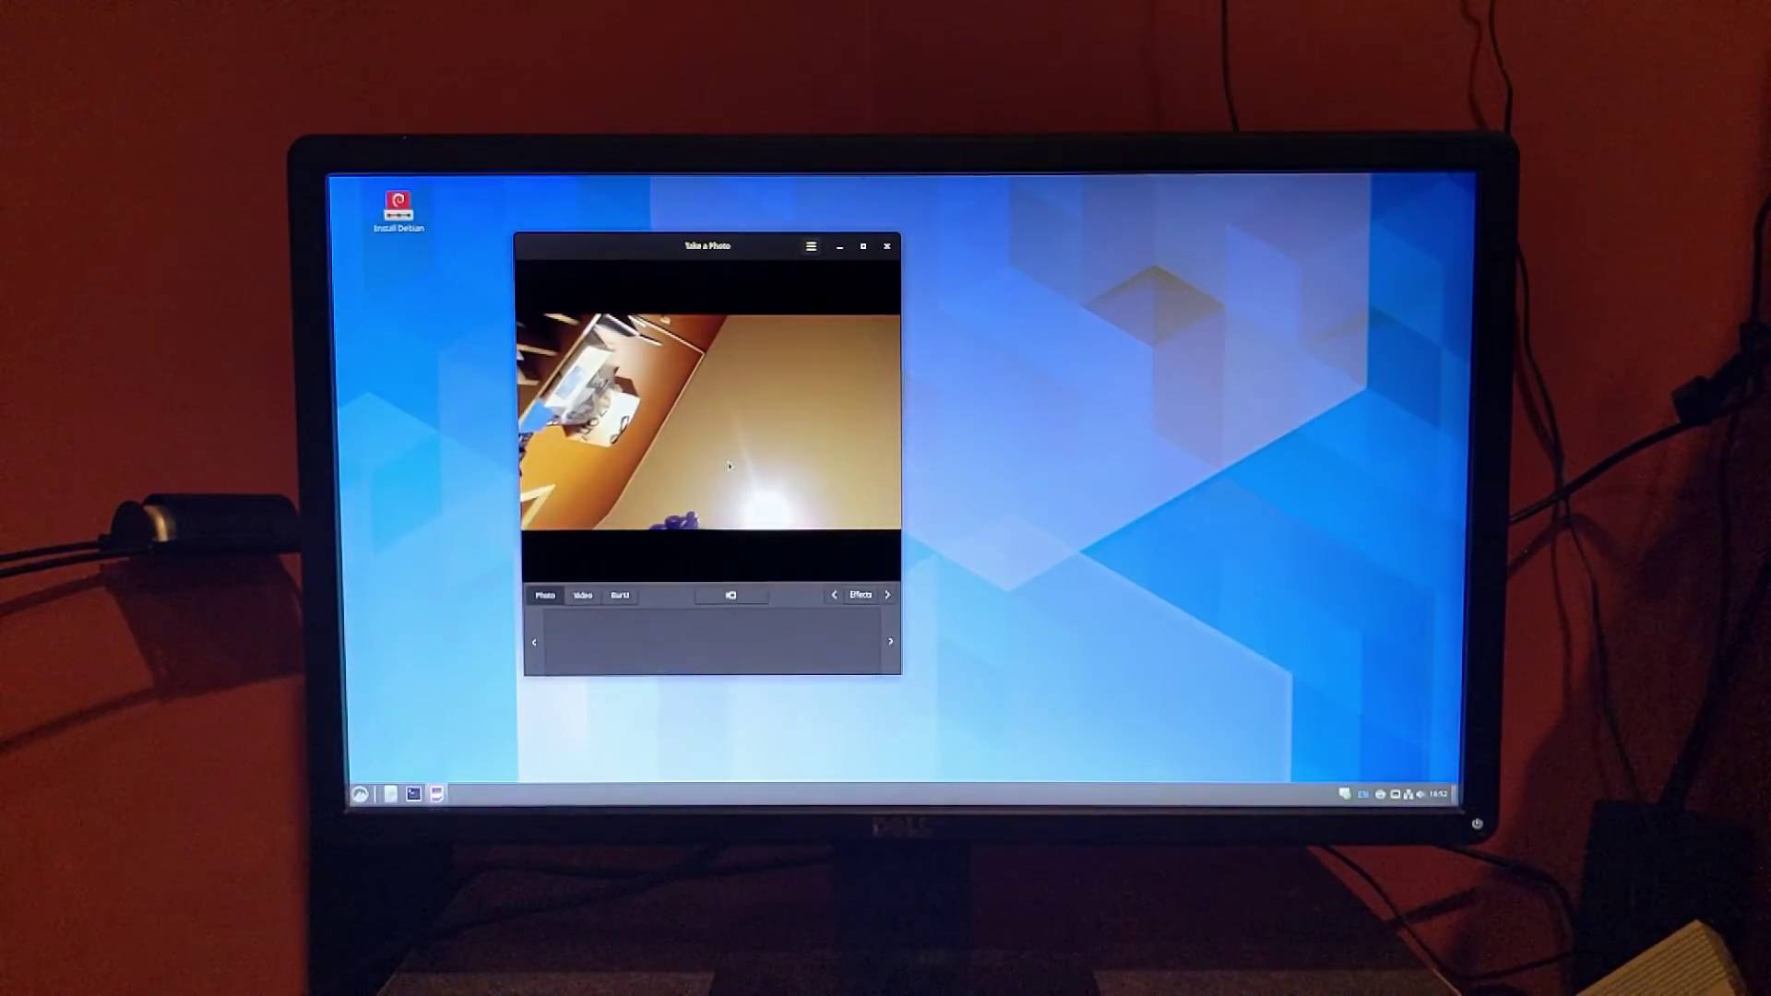
Record a Cheese video clip, apply the Kaleidoscope effect, and launch Sound Recorder
click(583, 595)
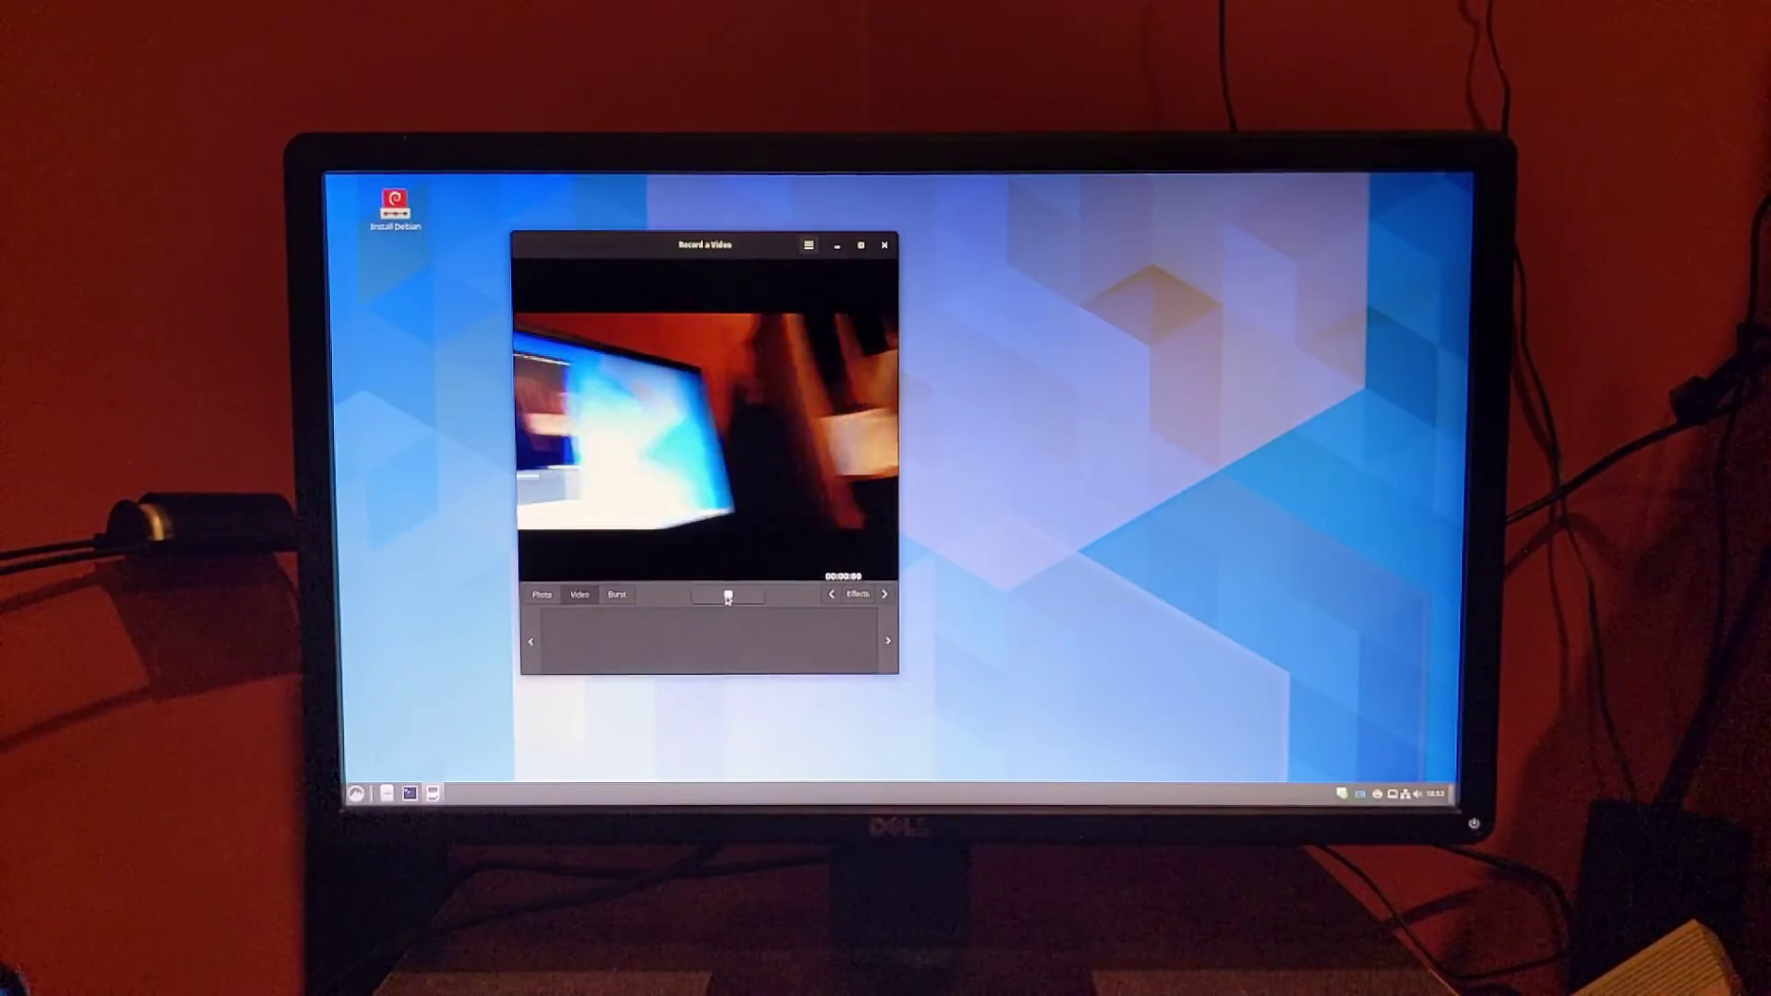
click(729, 597)
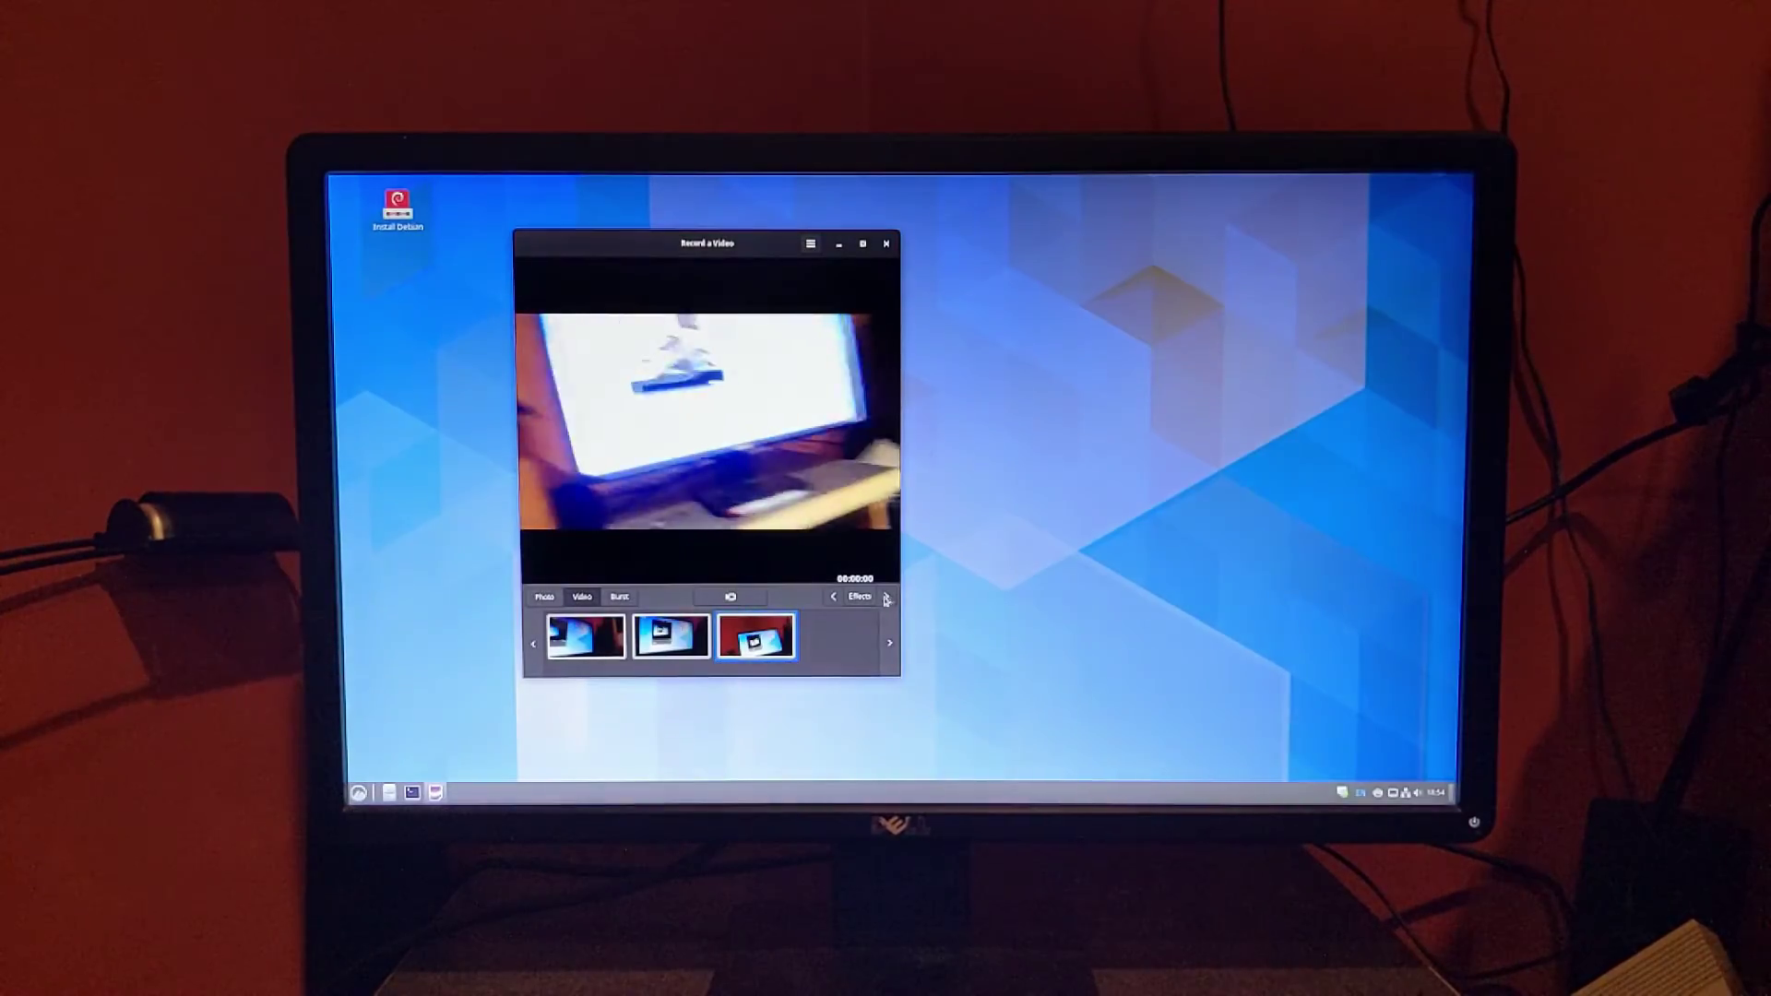
click(860, 597)
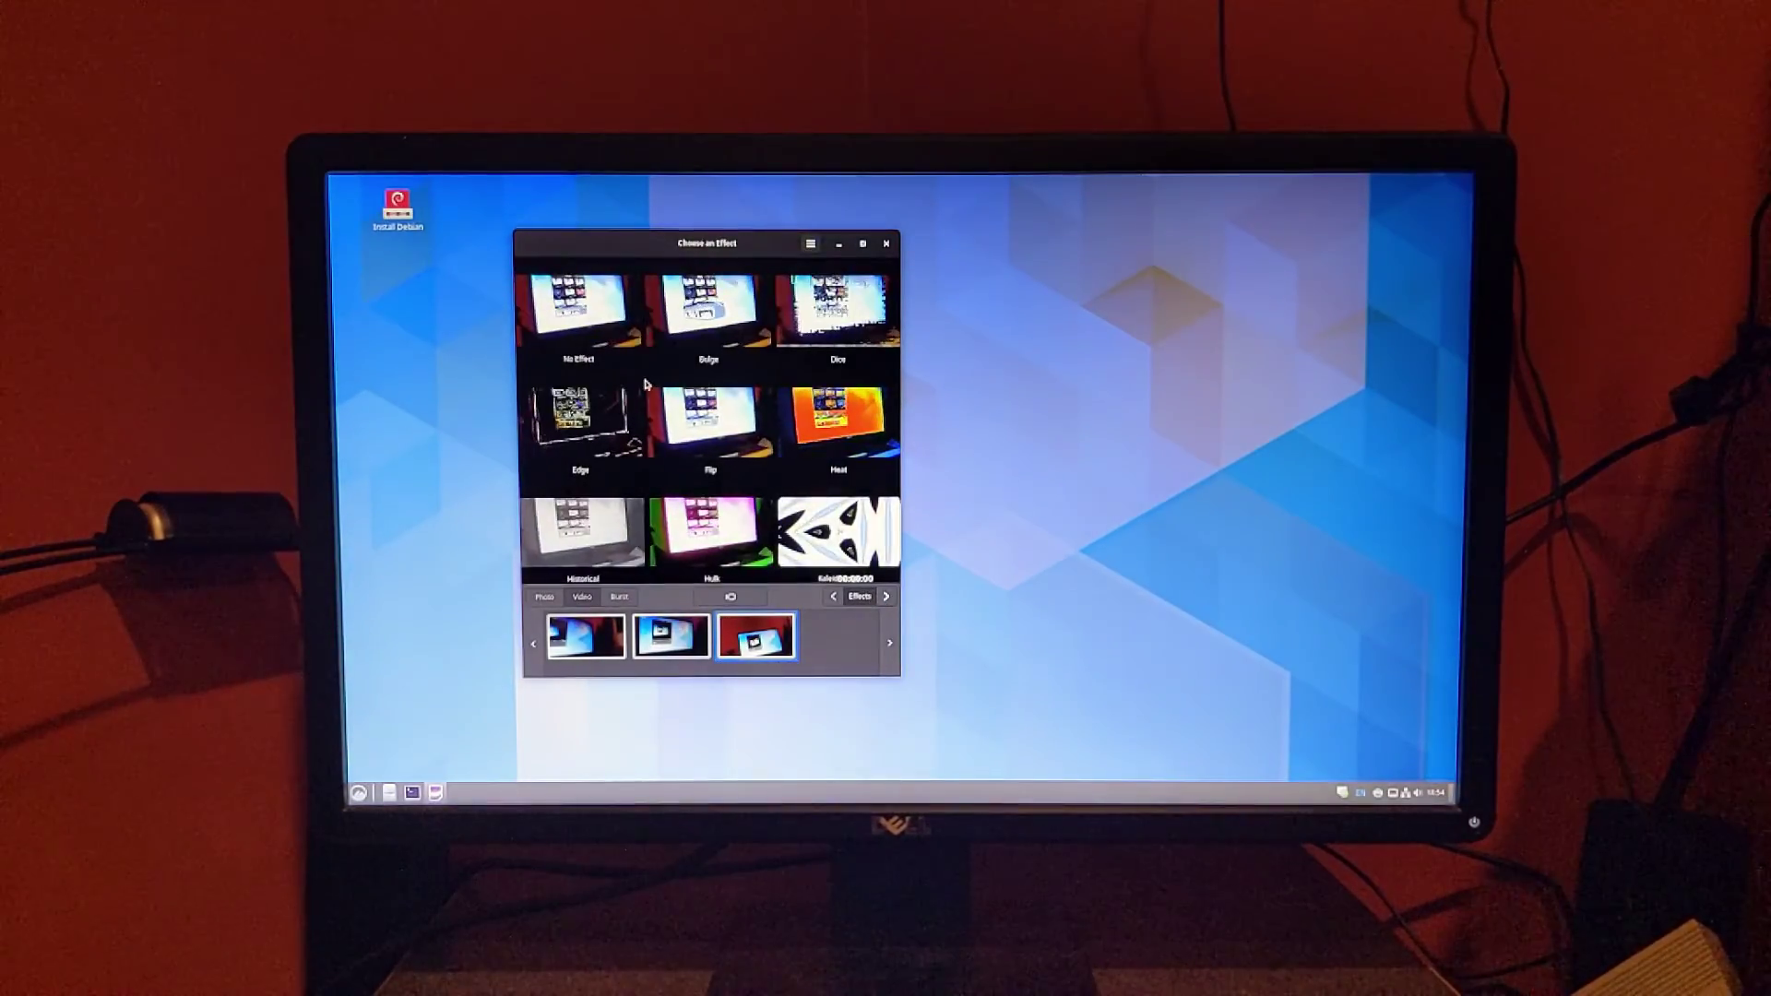
click(836, 533)
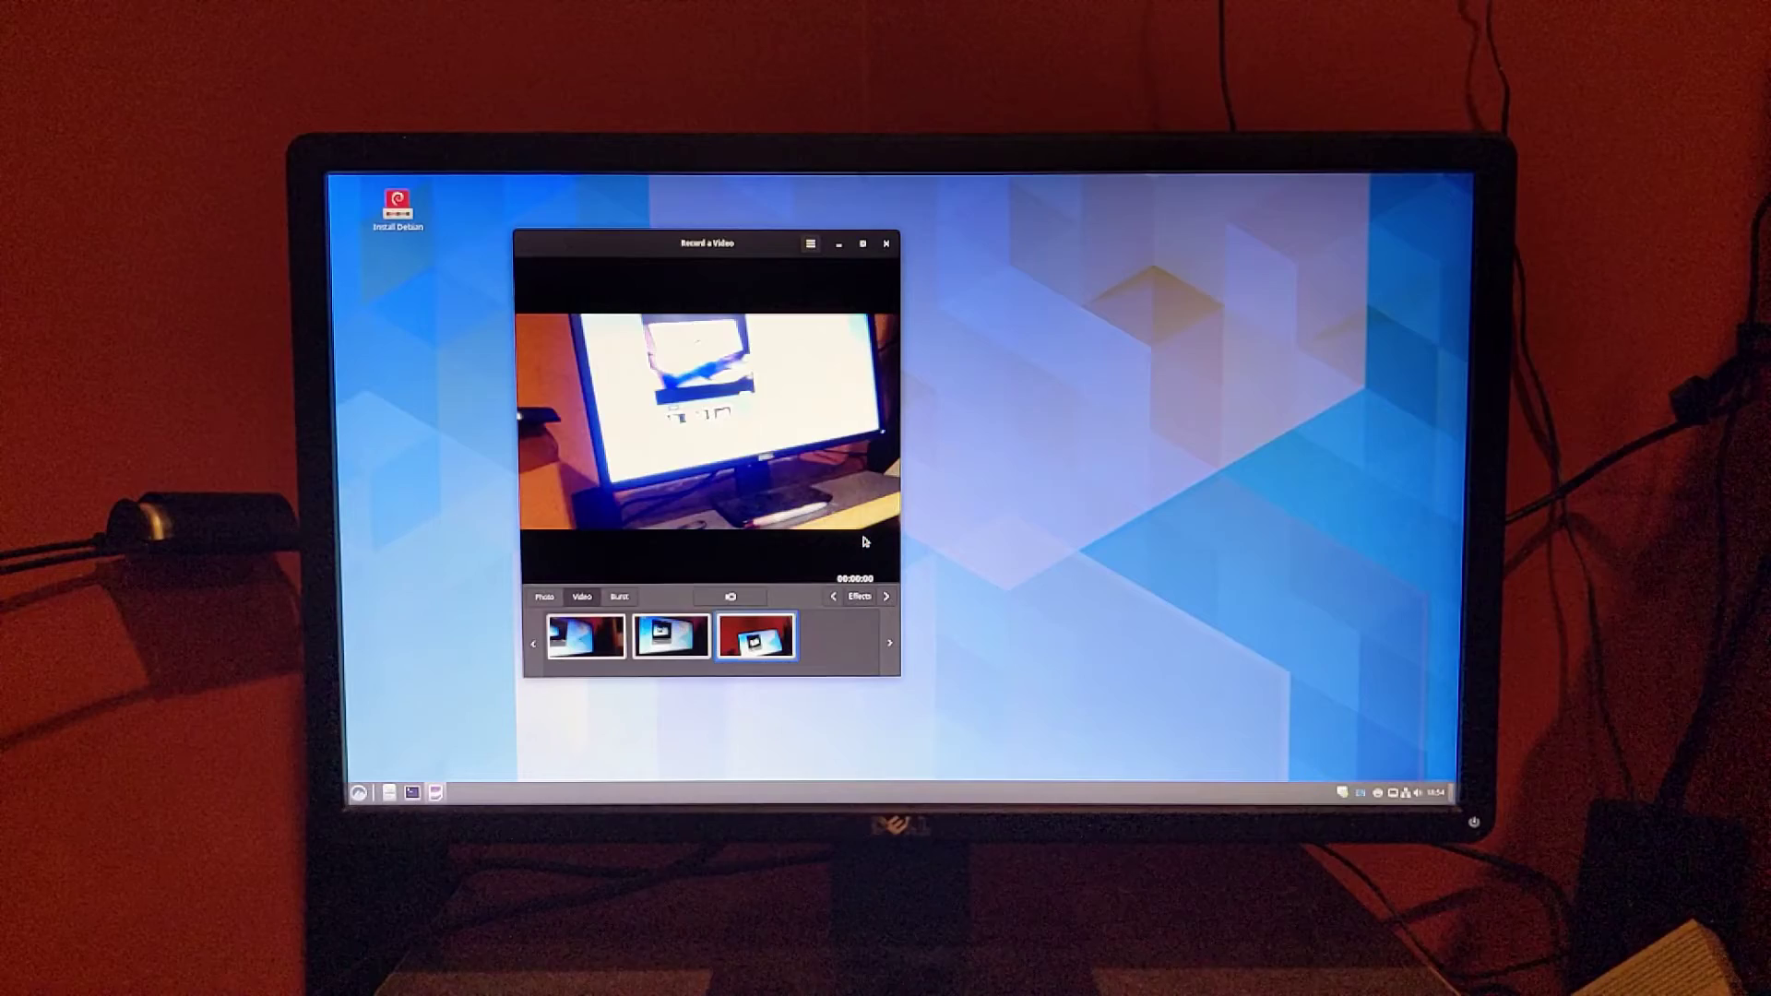
click(582, 597)
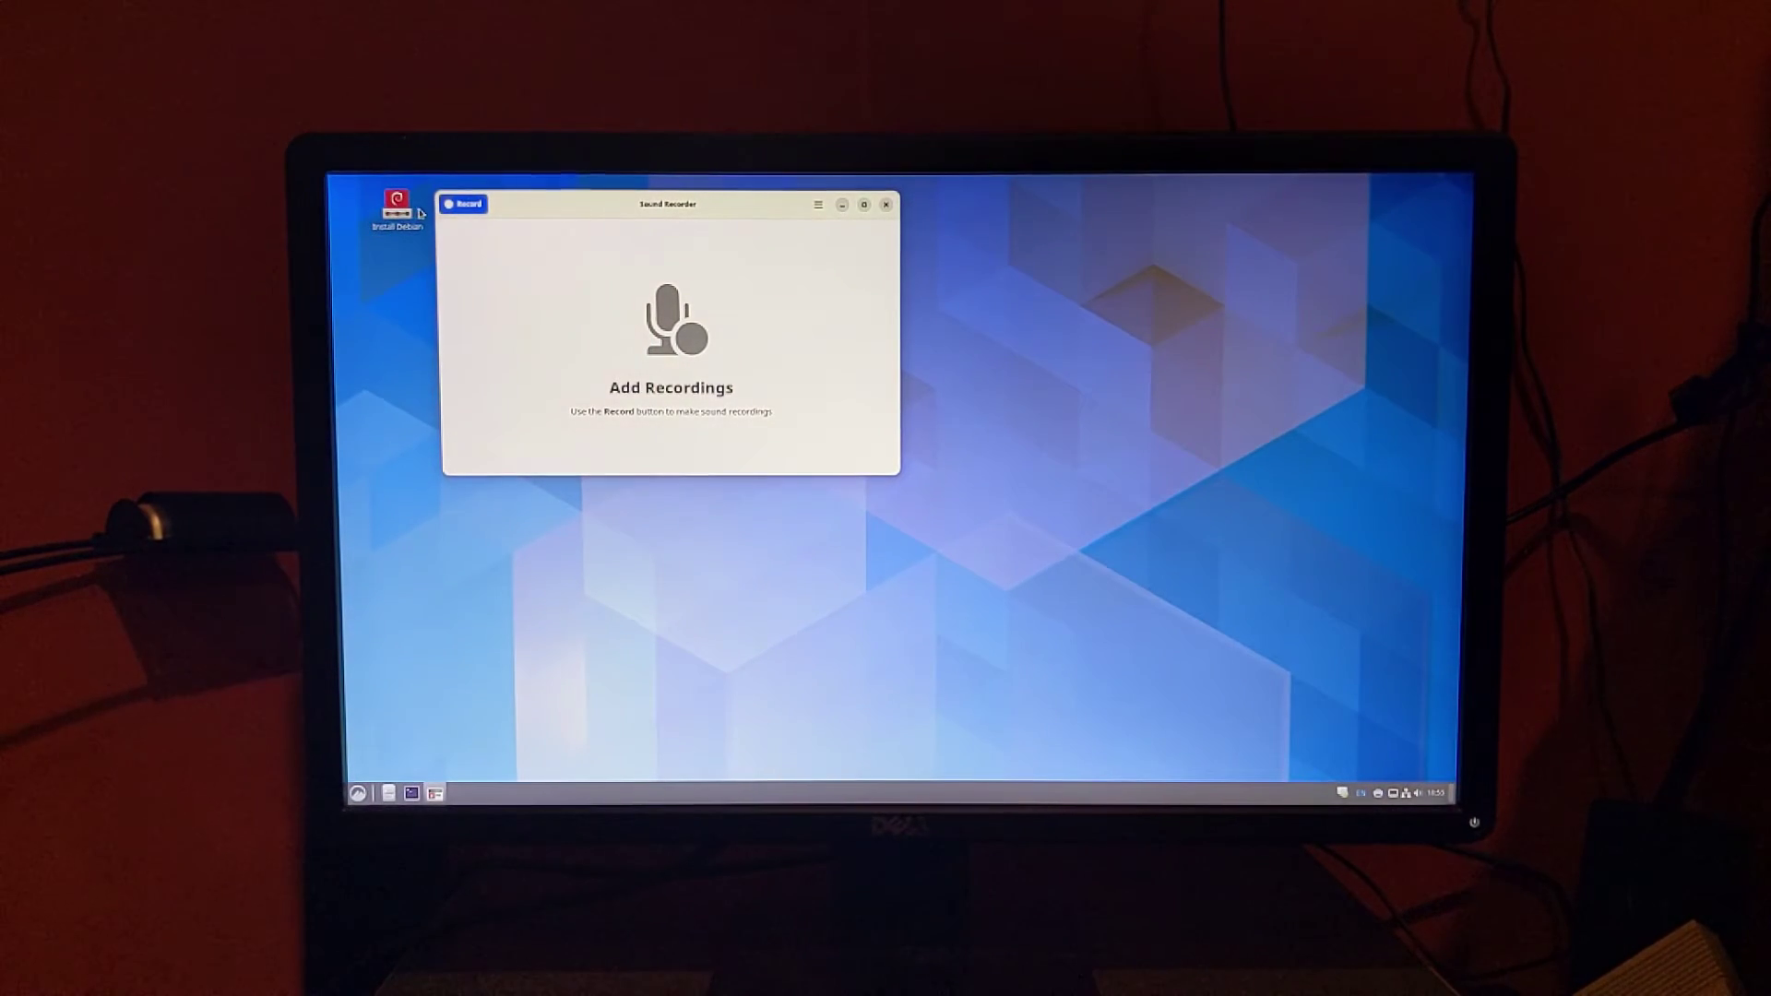
Record a short clip as Recording 1 and play it back
click(445, 207)
click(673, 444)
click(669, 330)
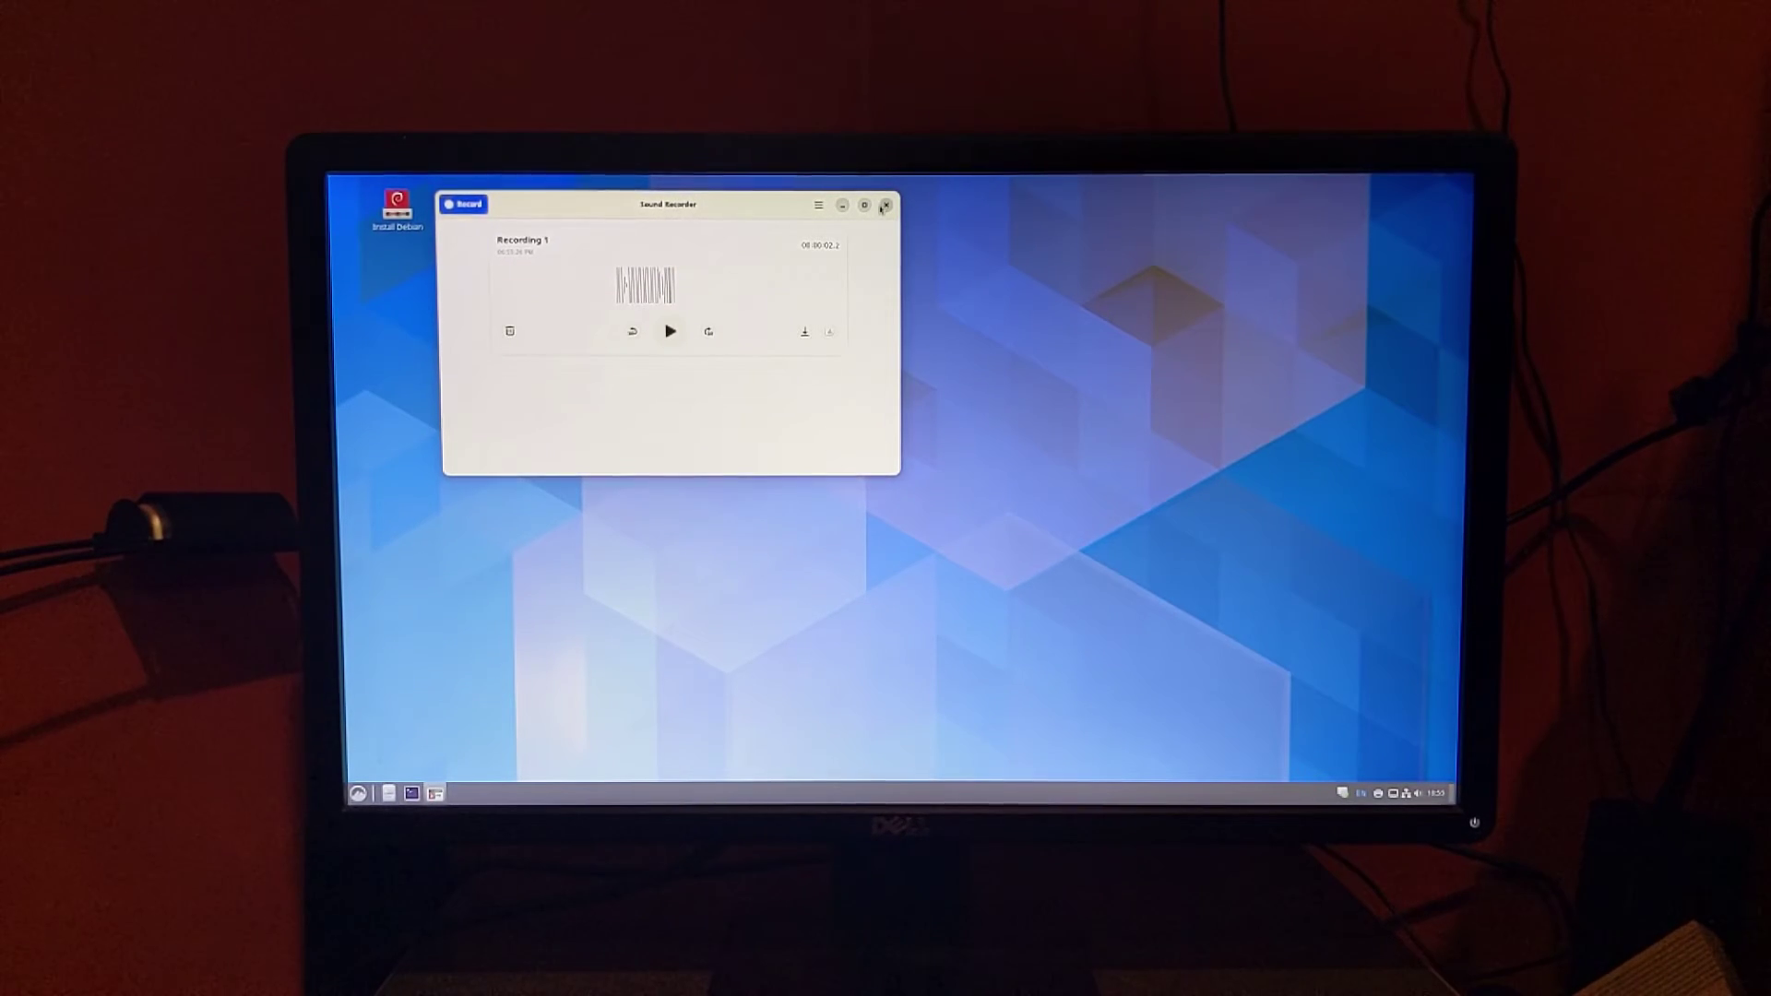
Close Sound Recorder and drop red discs until green connects four vertically
click(885, 206)
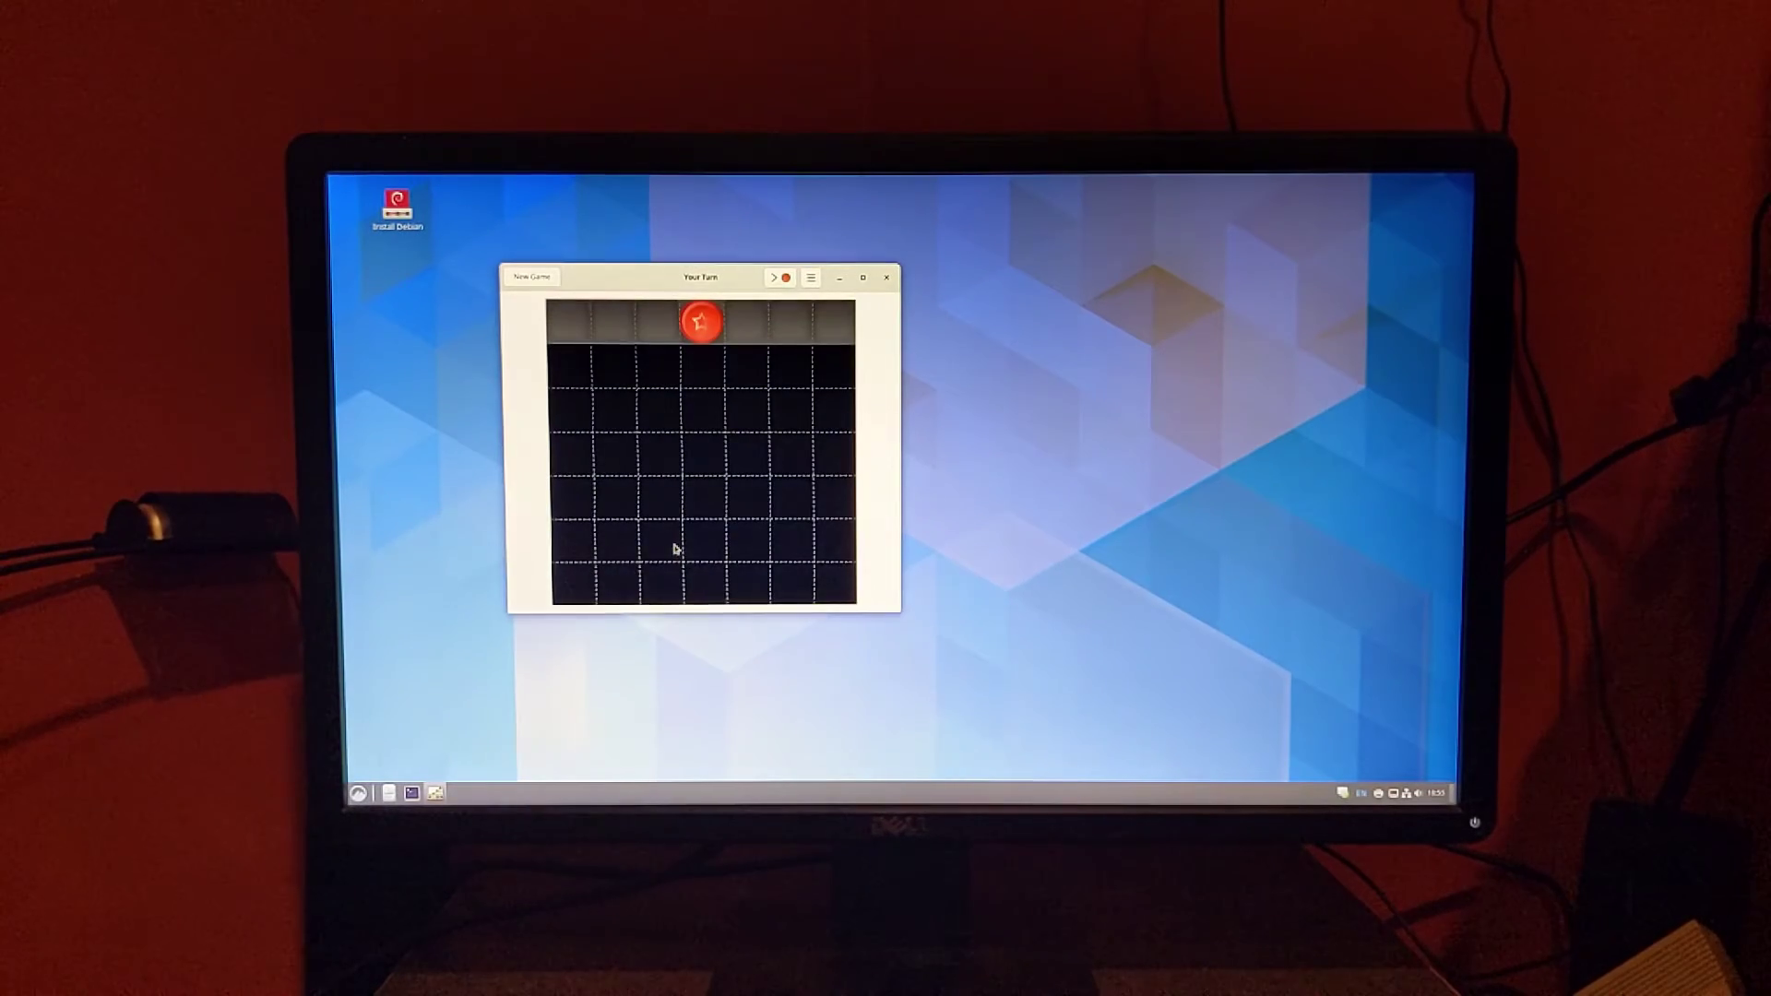
click(703, 418)
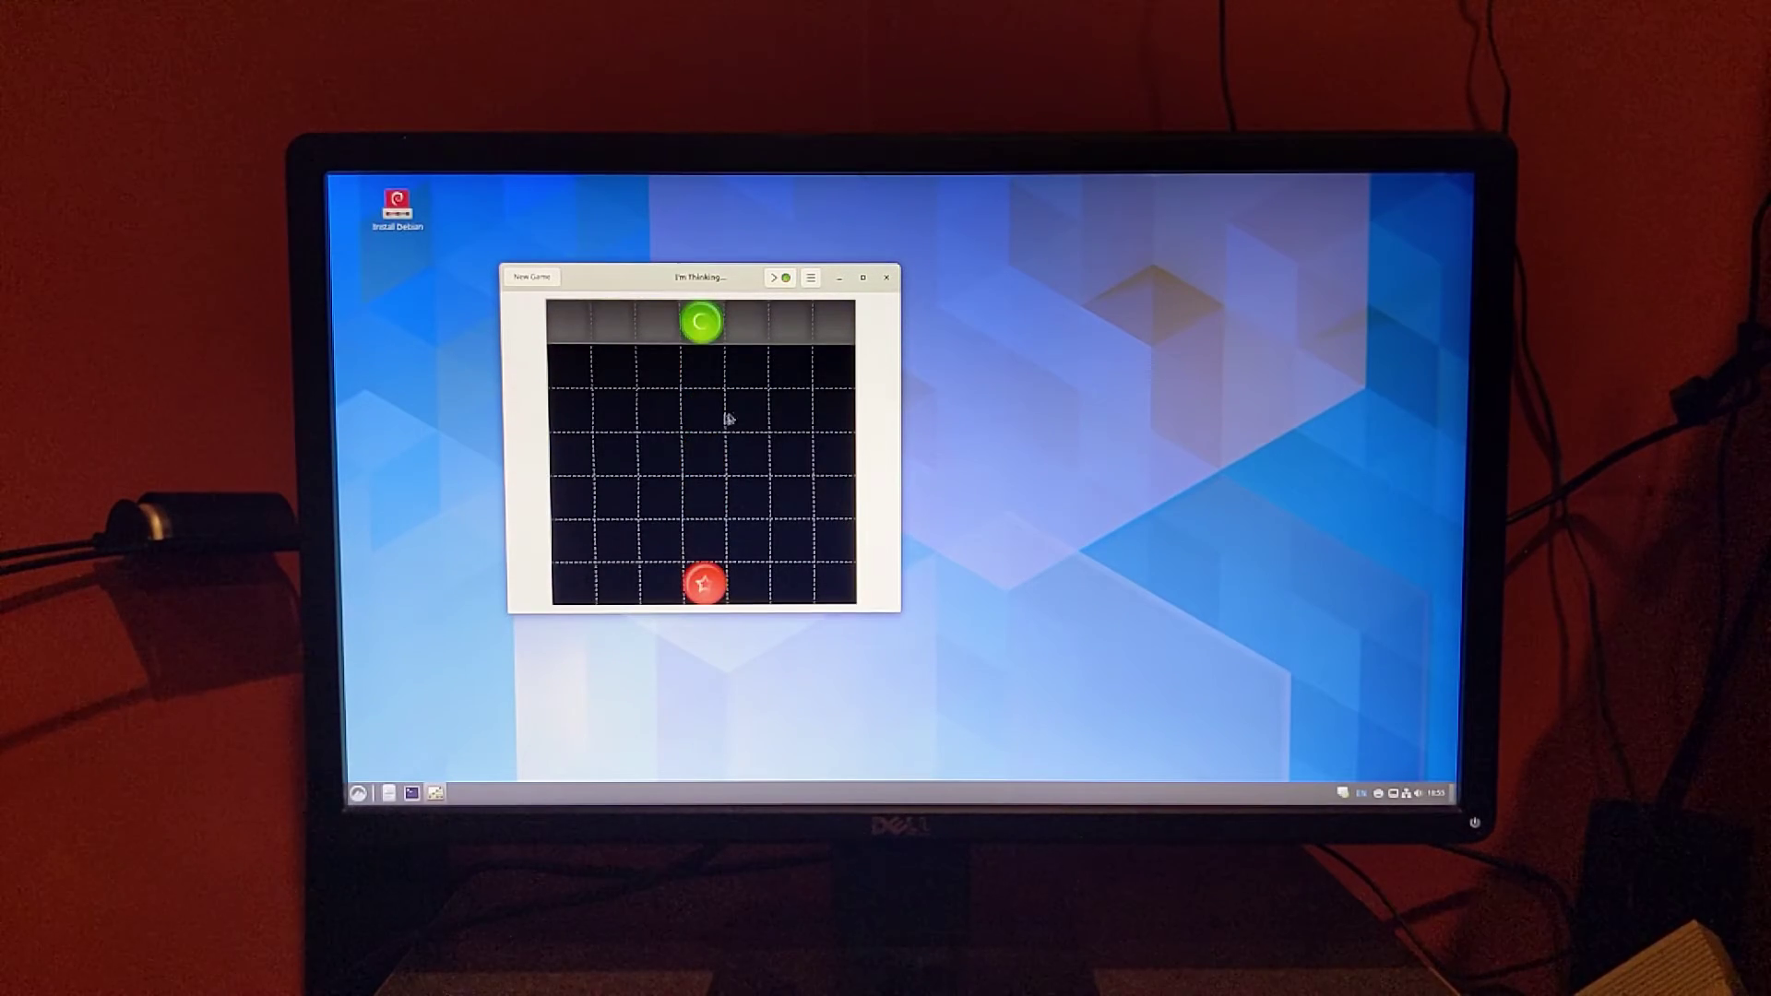
click(738, 412)
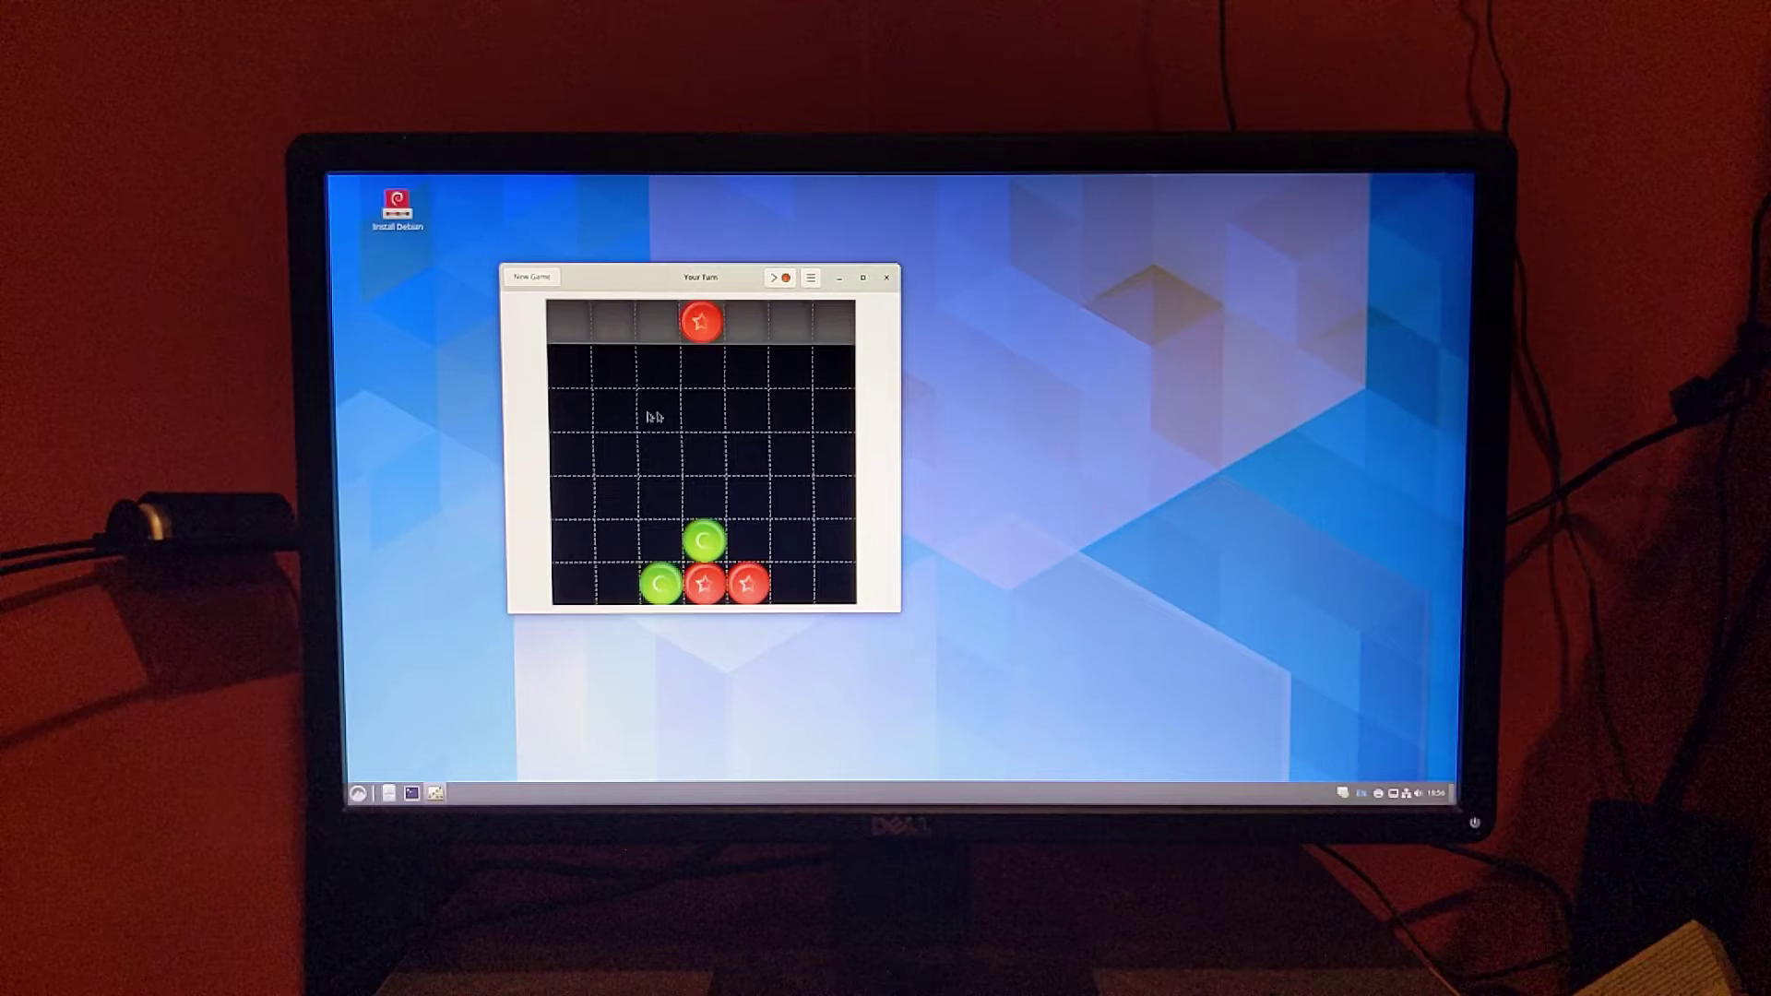
click(823, 423)
click(783, 423)
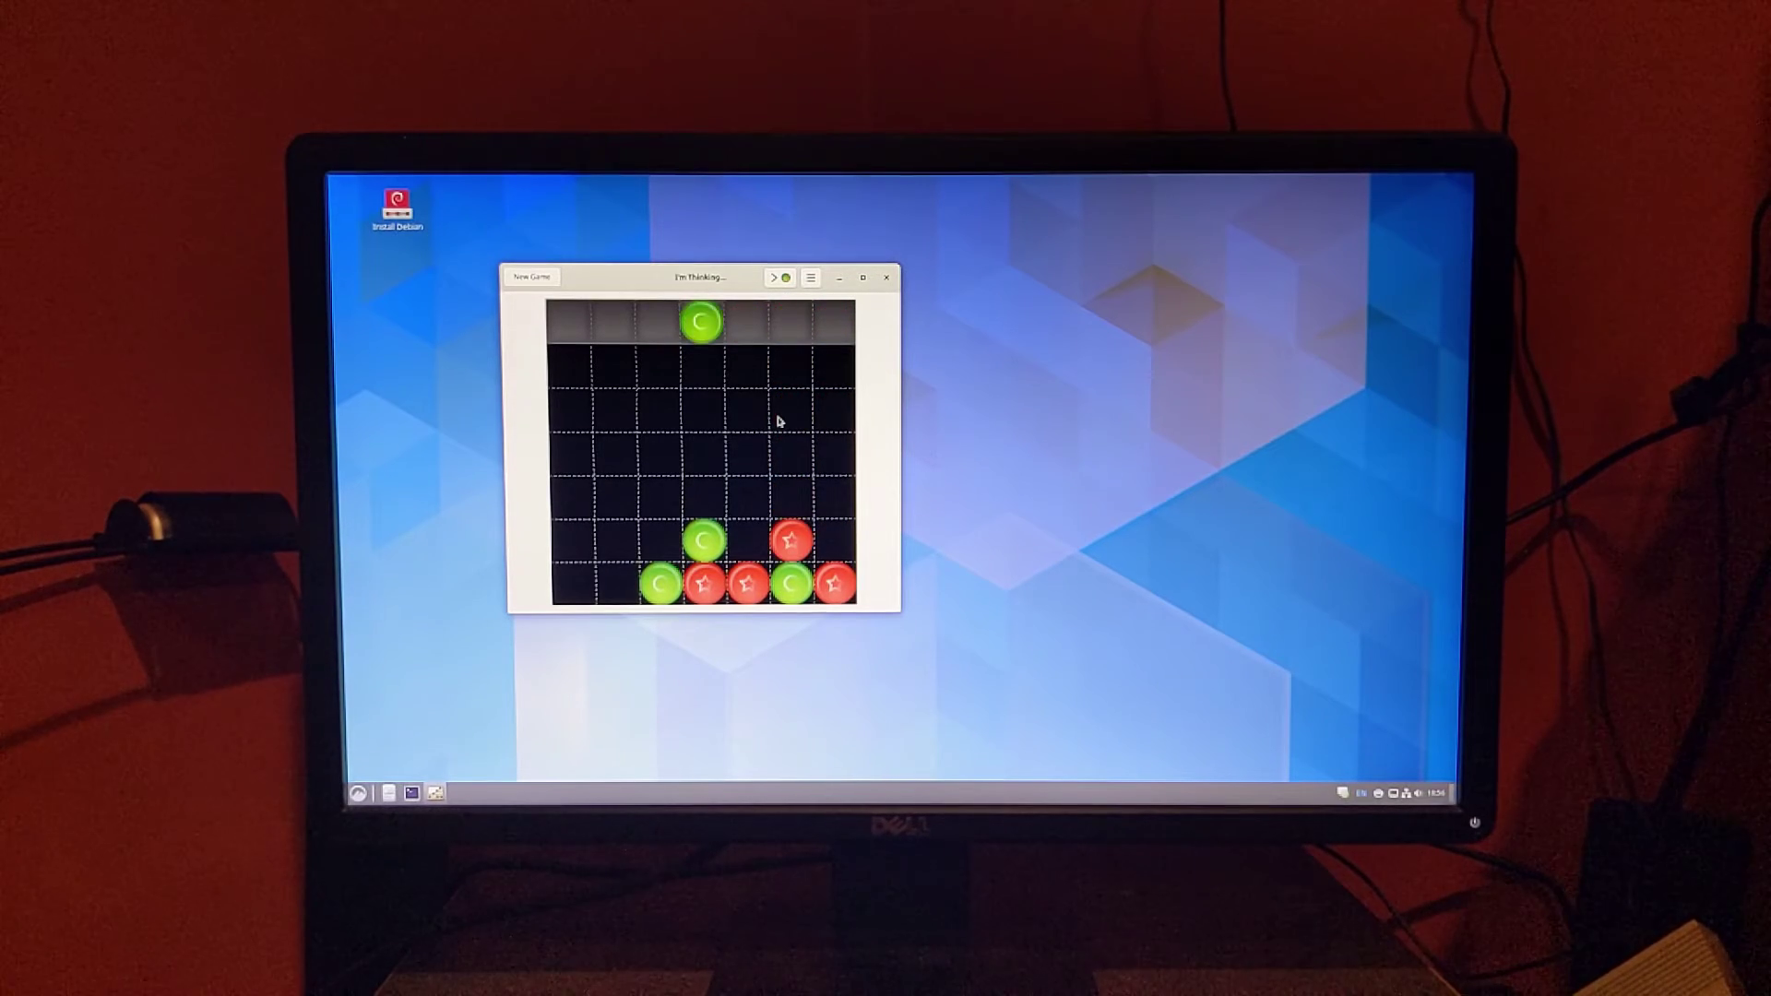
click(817, 420)
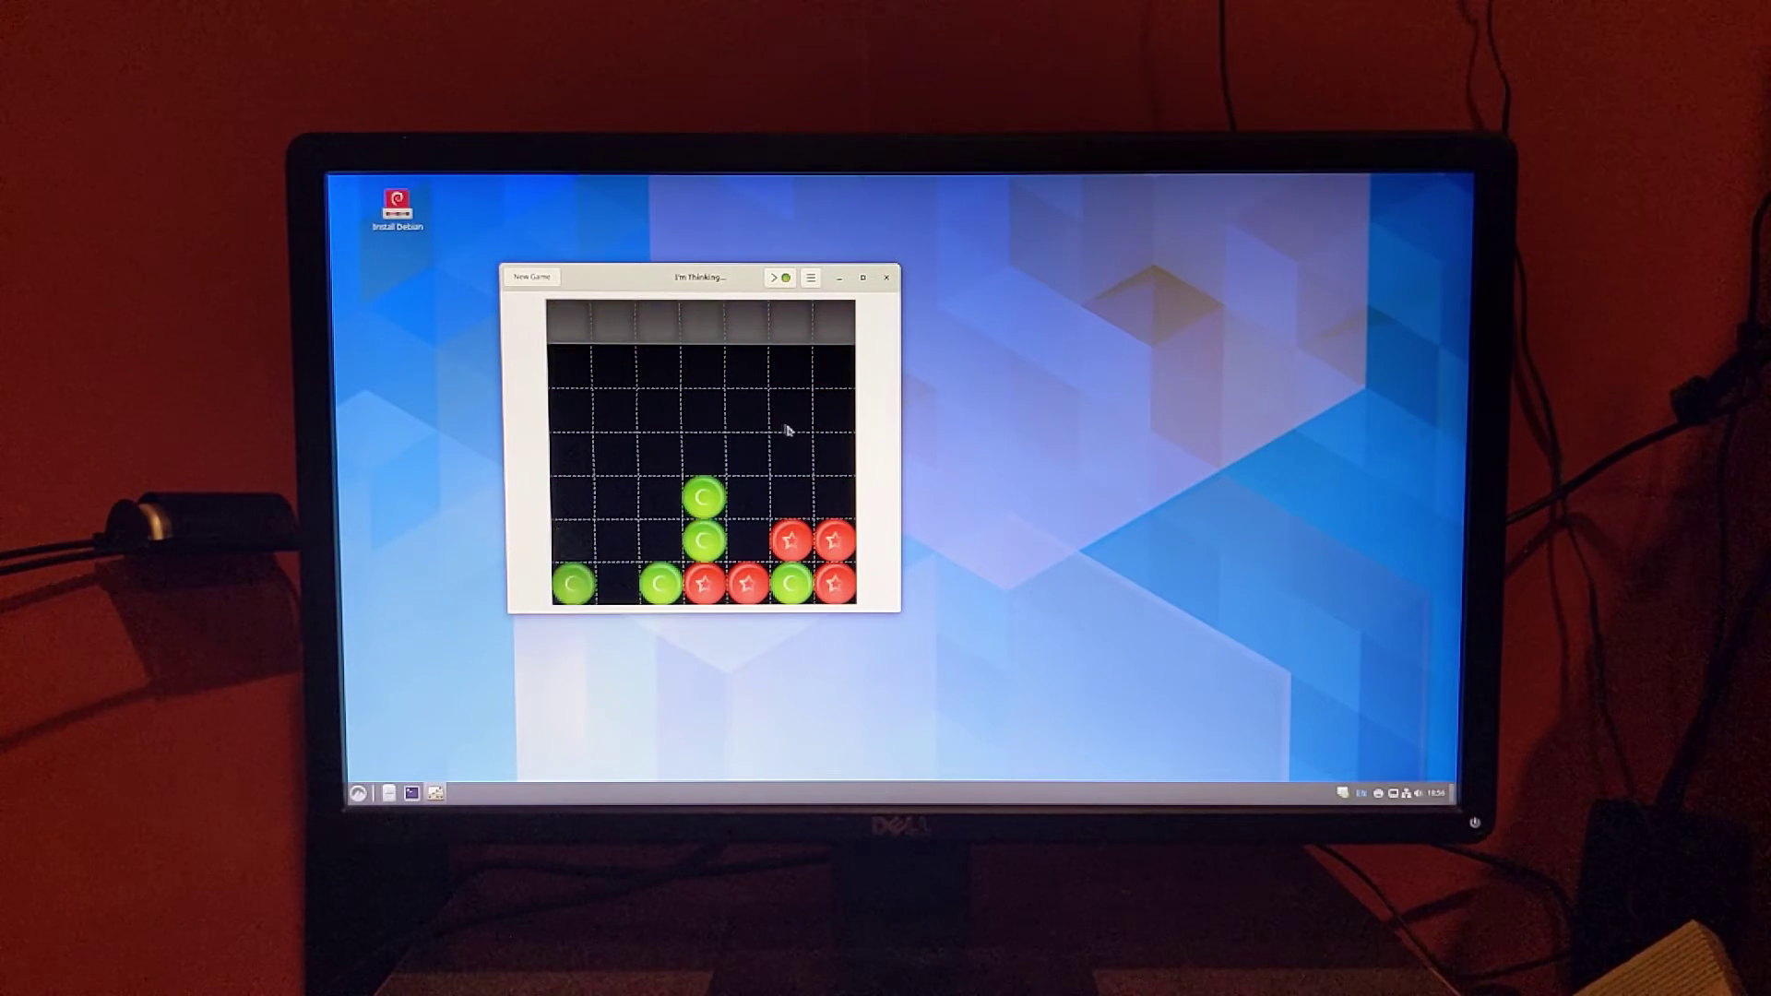
click(751, 425)
click(733, 424)
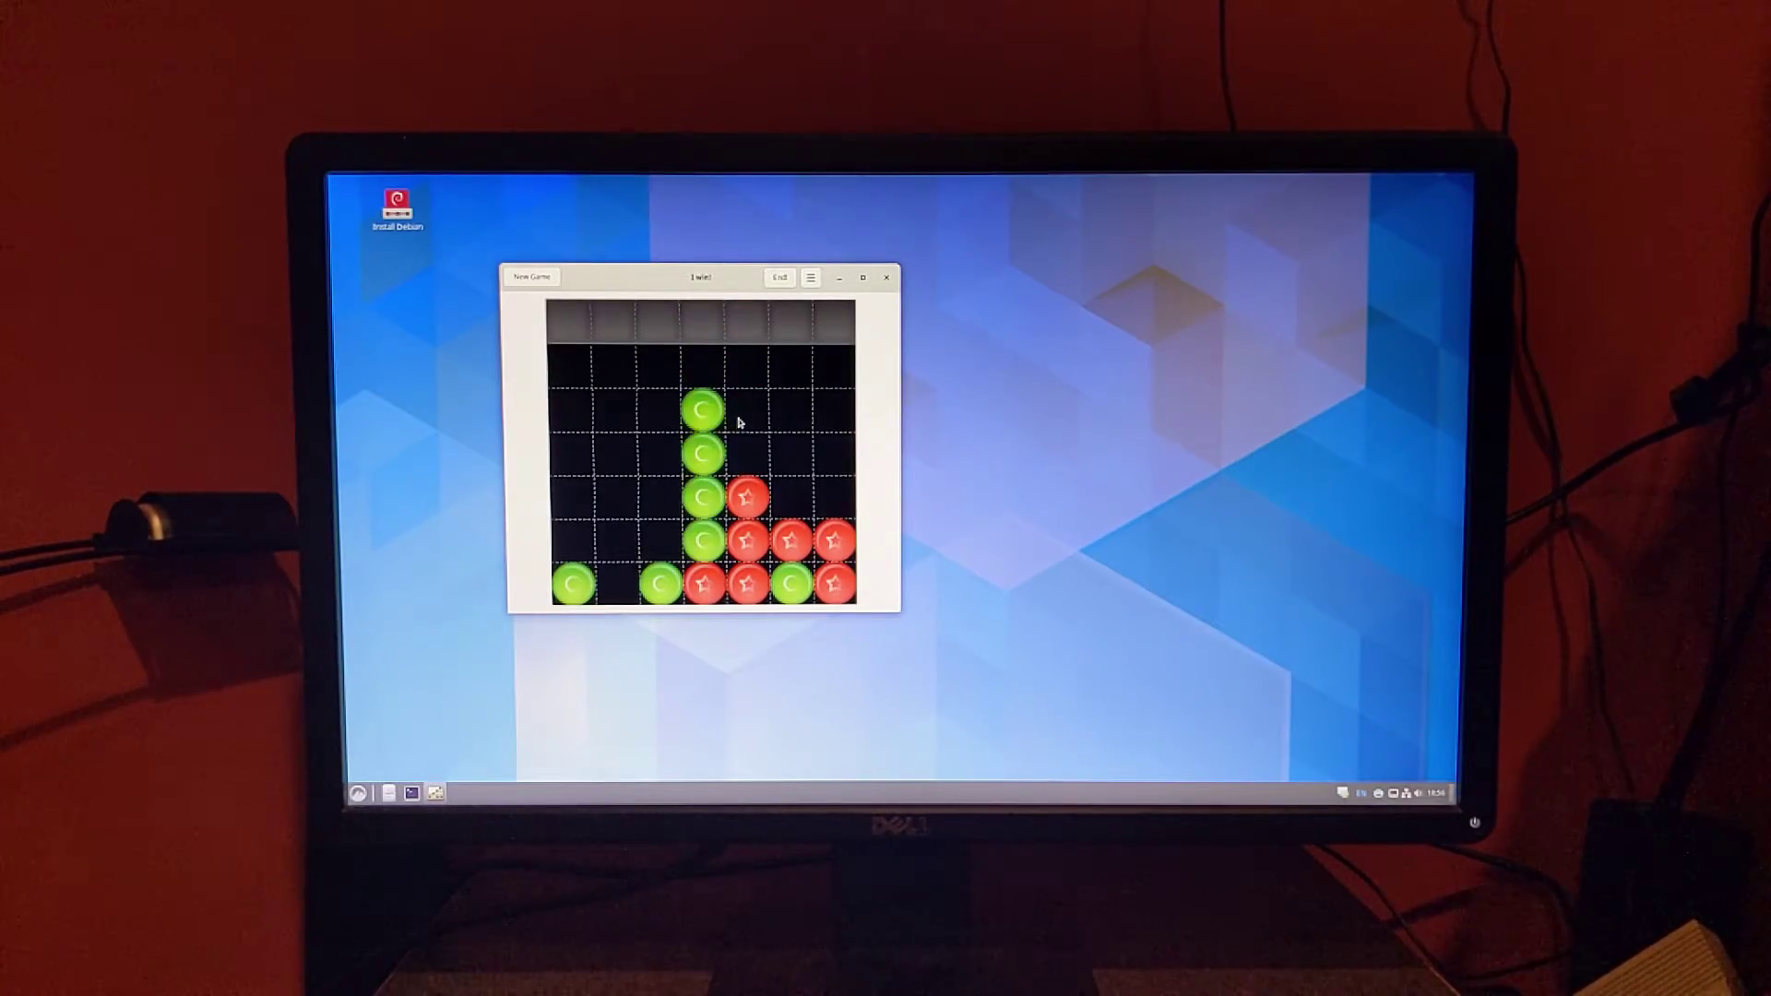
Confirm shutting down the current live system
click(992, 524)
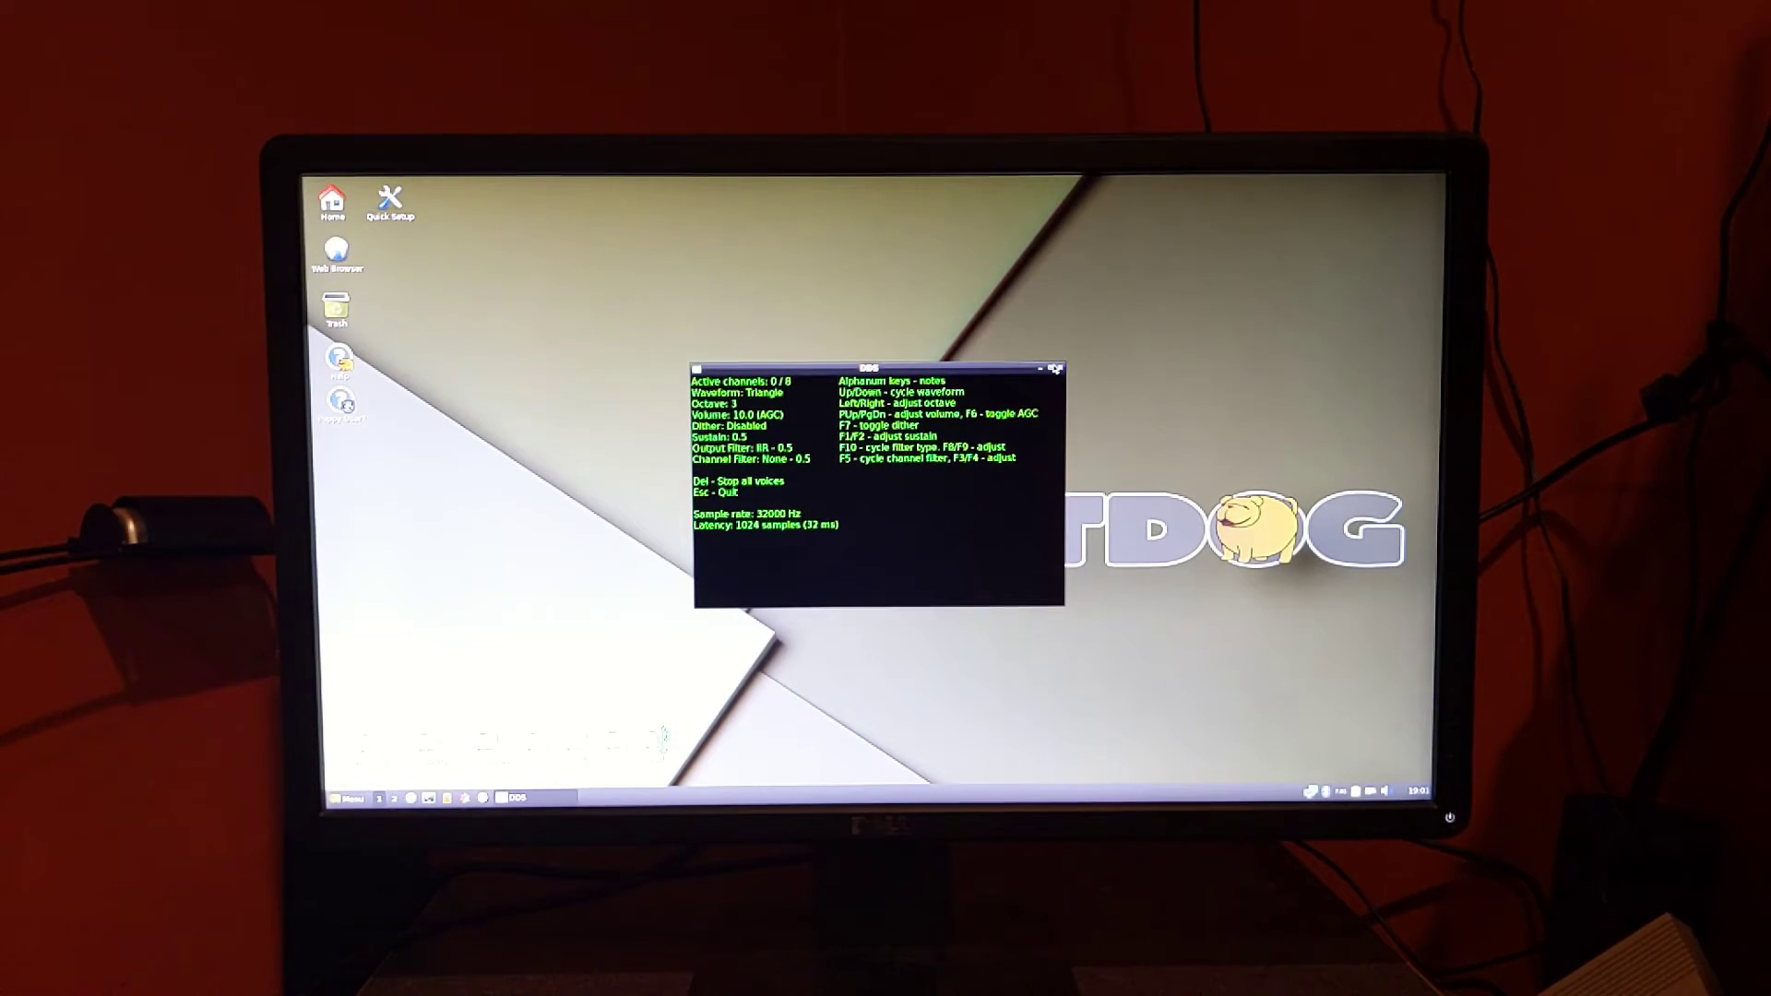
Play several notes on DDS and switch the waveform from Sine to Triangle
key(Page_Down)
key(Page_Down)
key(a)
key(s)
key(a)
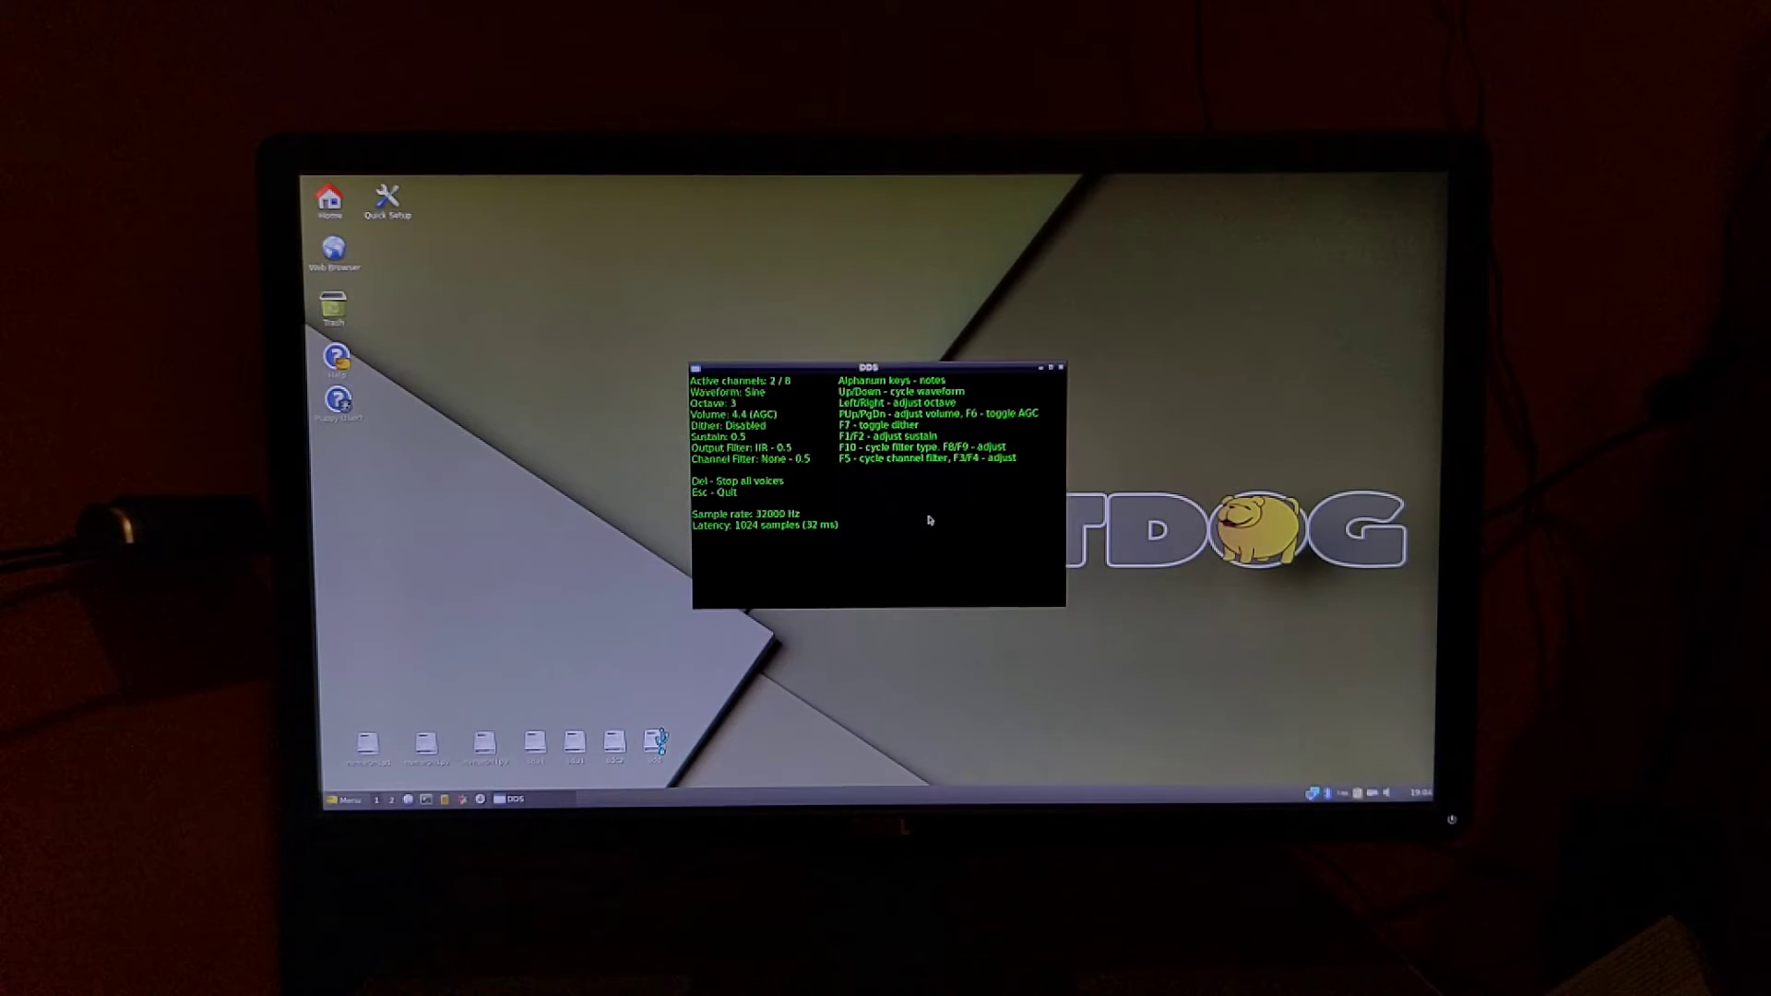
key(a)
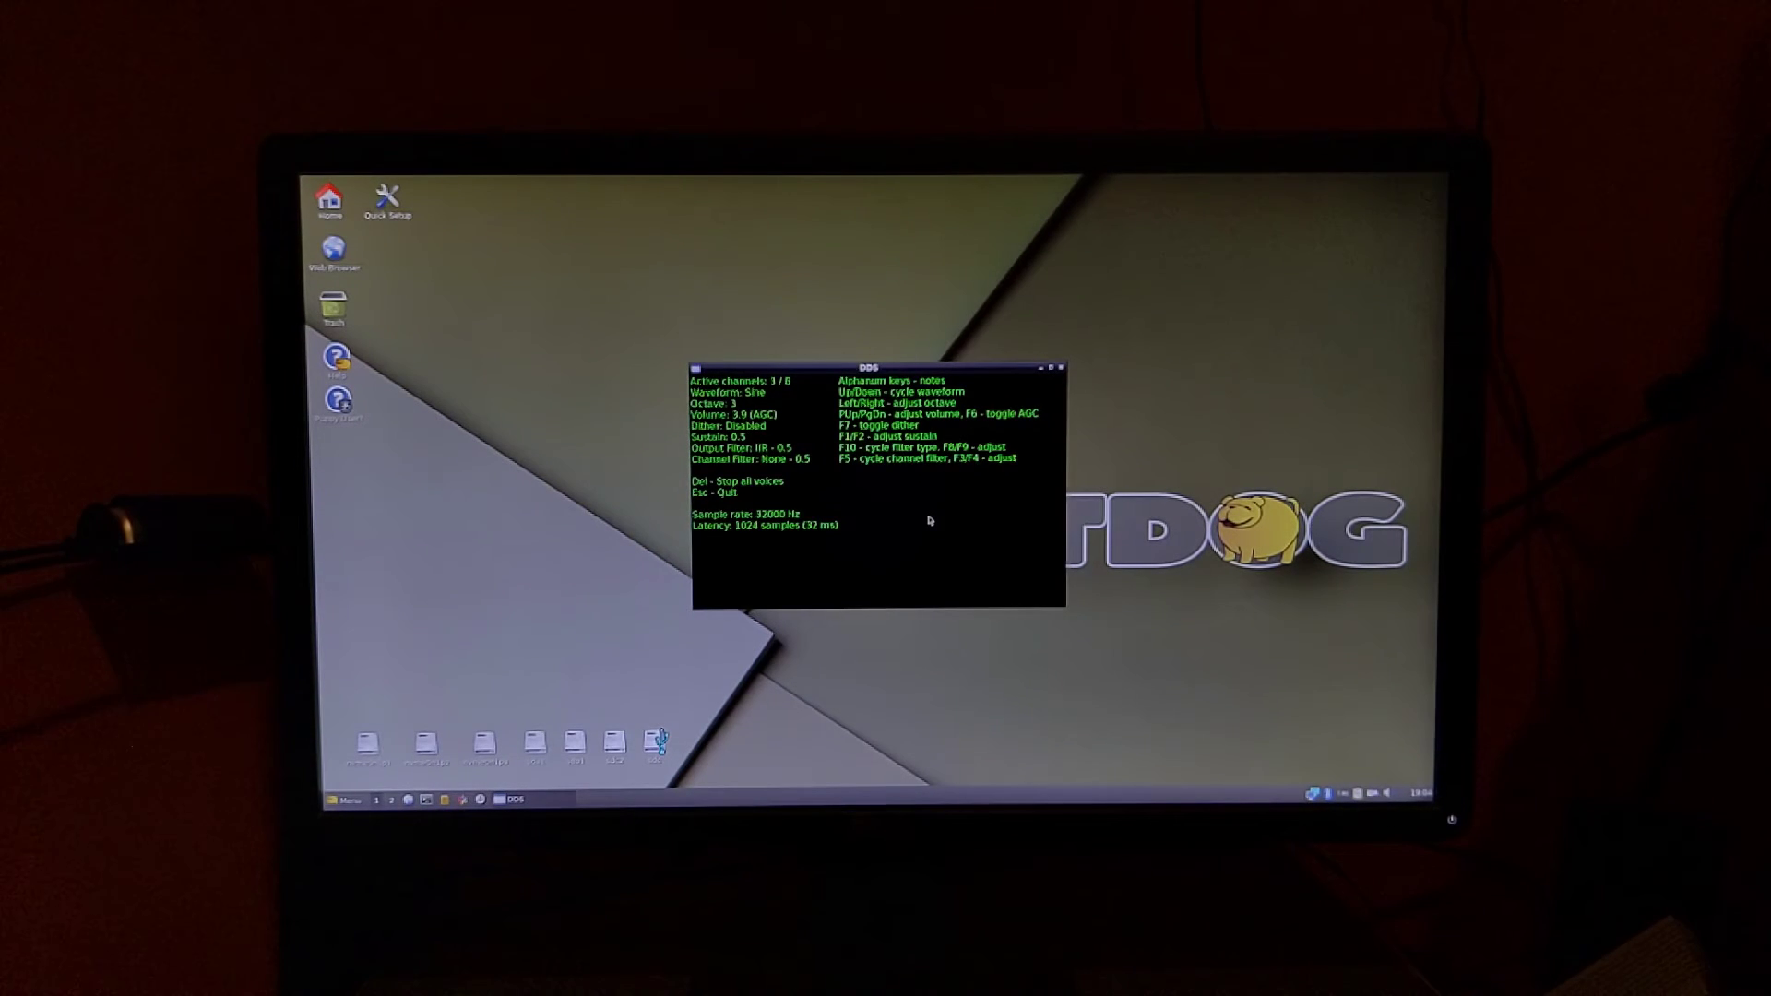
key(Down)
Quit DDS, then open and close the Puppy SIP Phone
key(Escape)
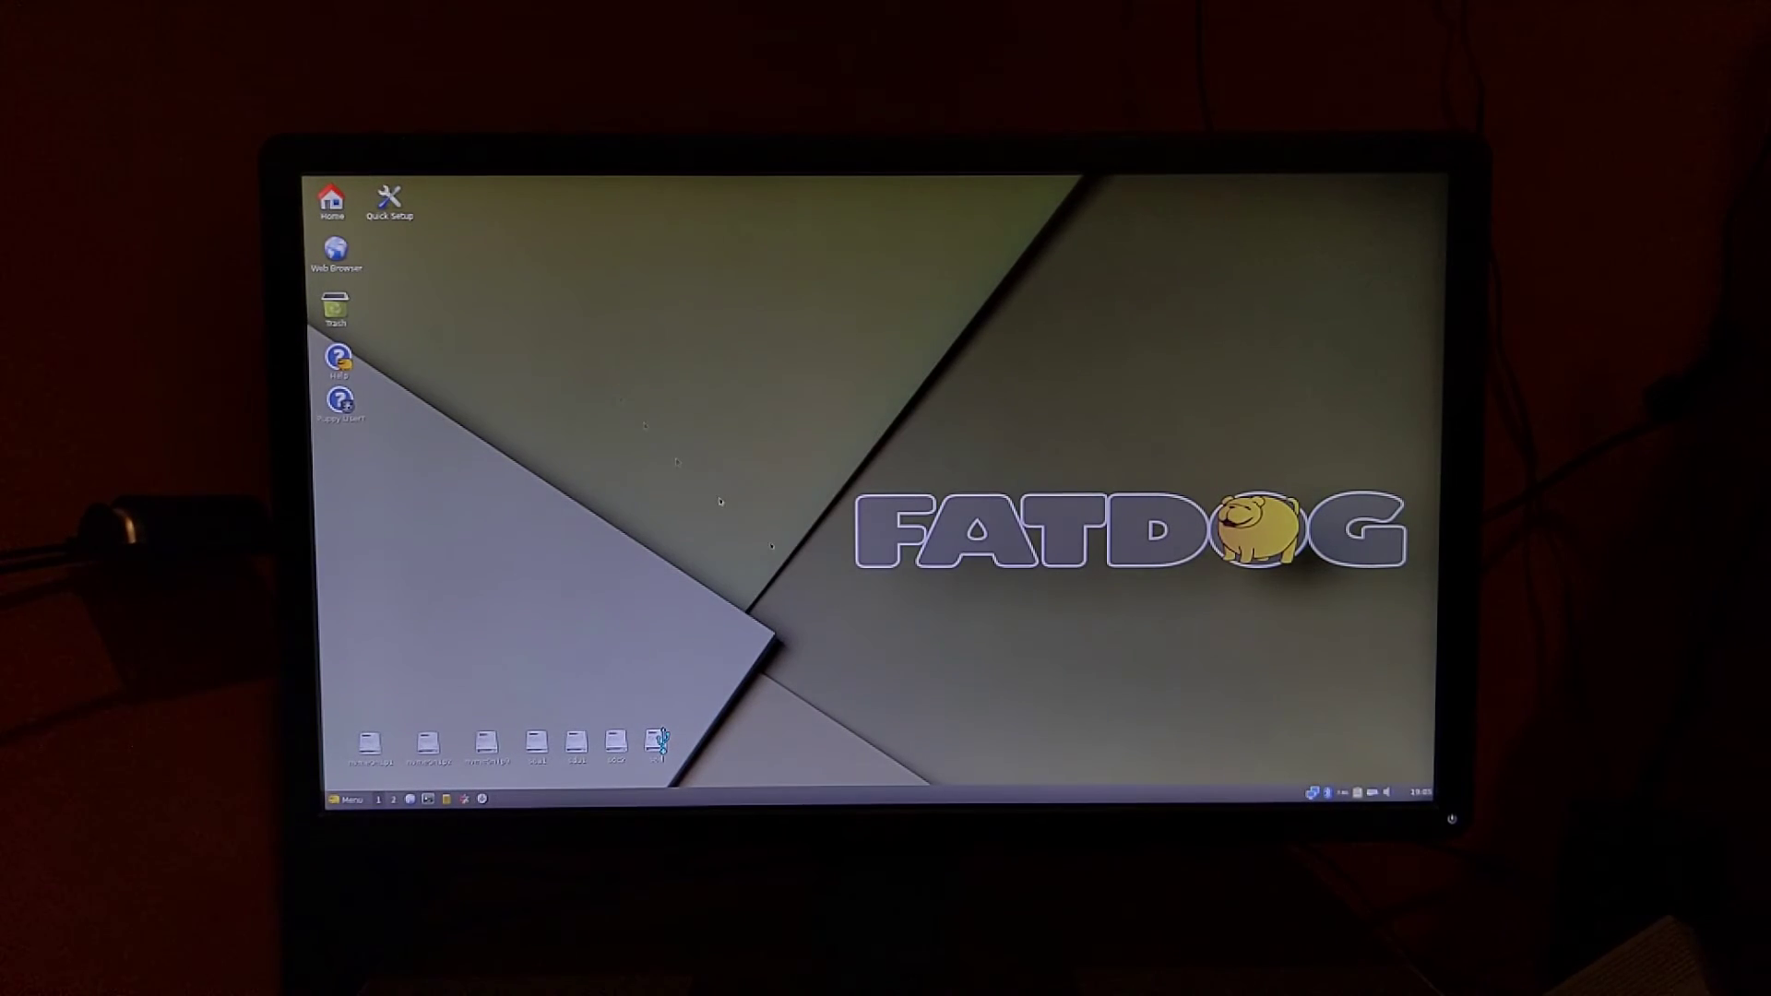
click(347, 799)
click(553, 679)
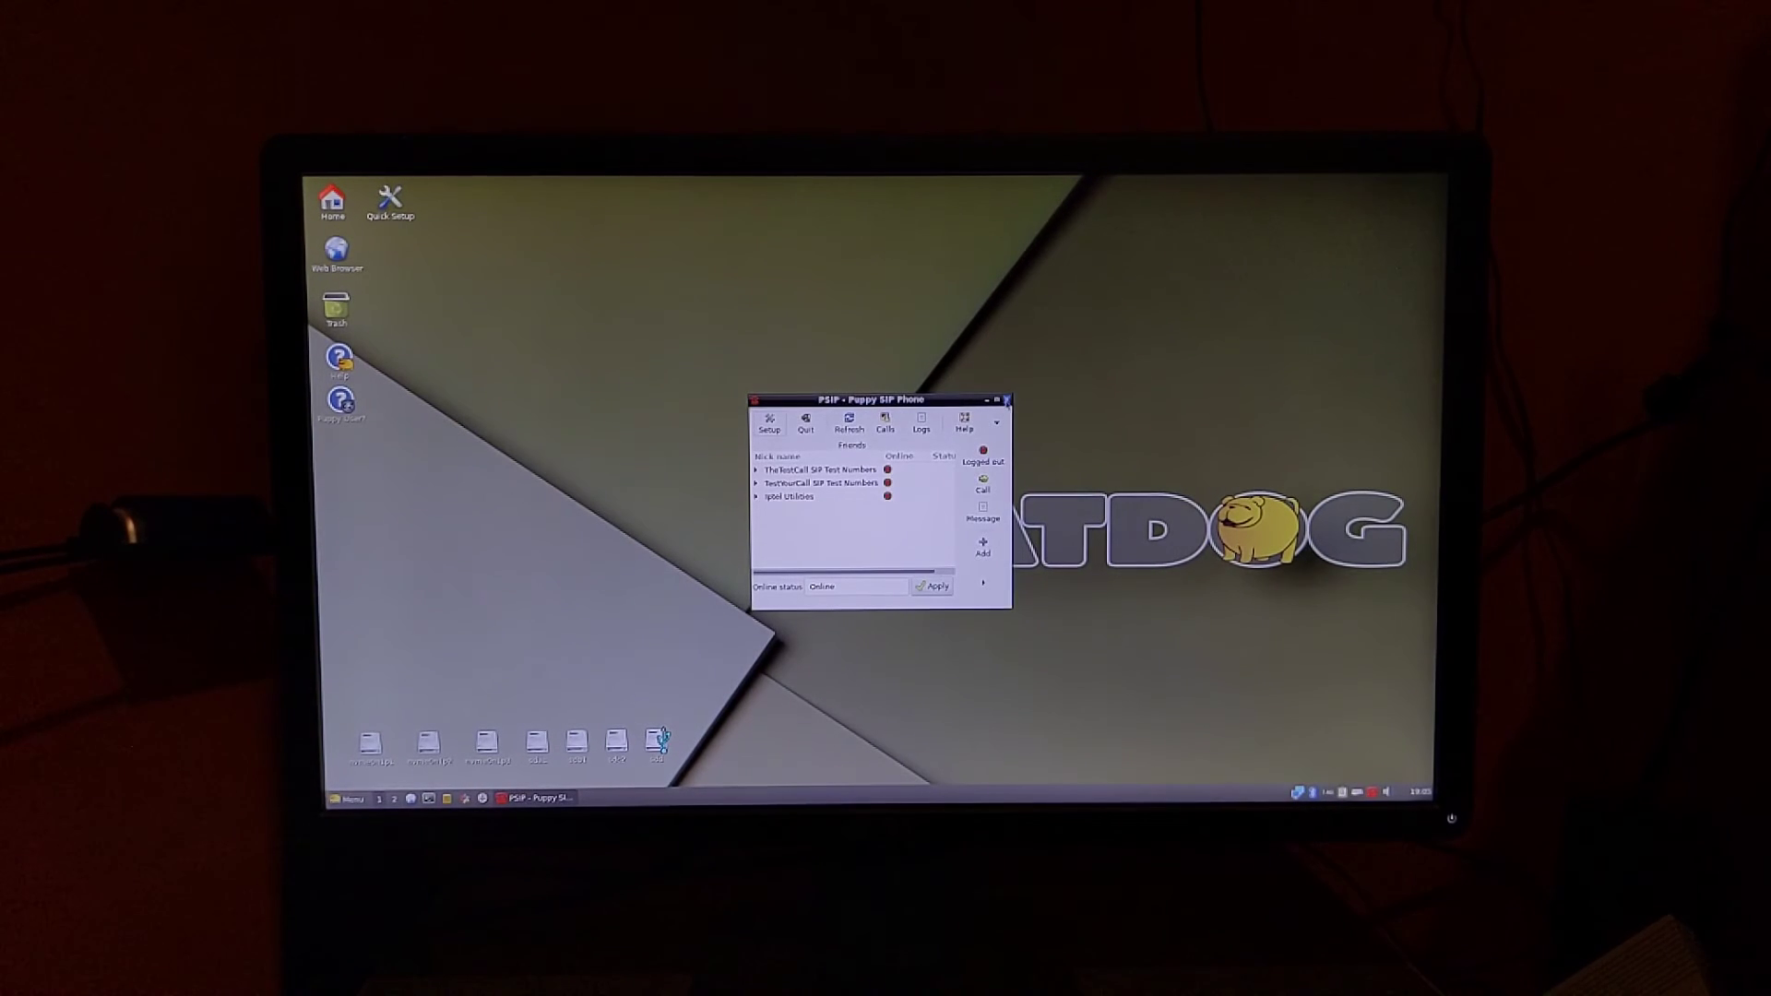
click(1007, 400)
Launch GTK Tetris, start a new game, and end it
click(346, 798)
click(498, 703)
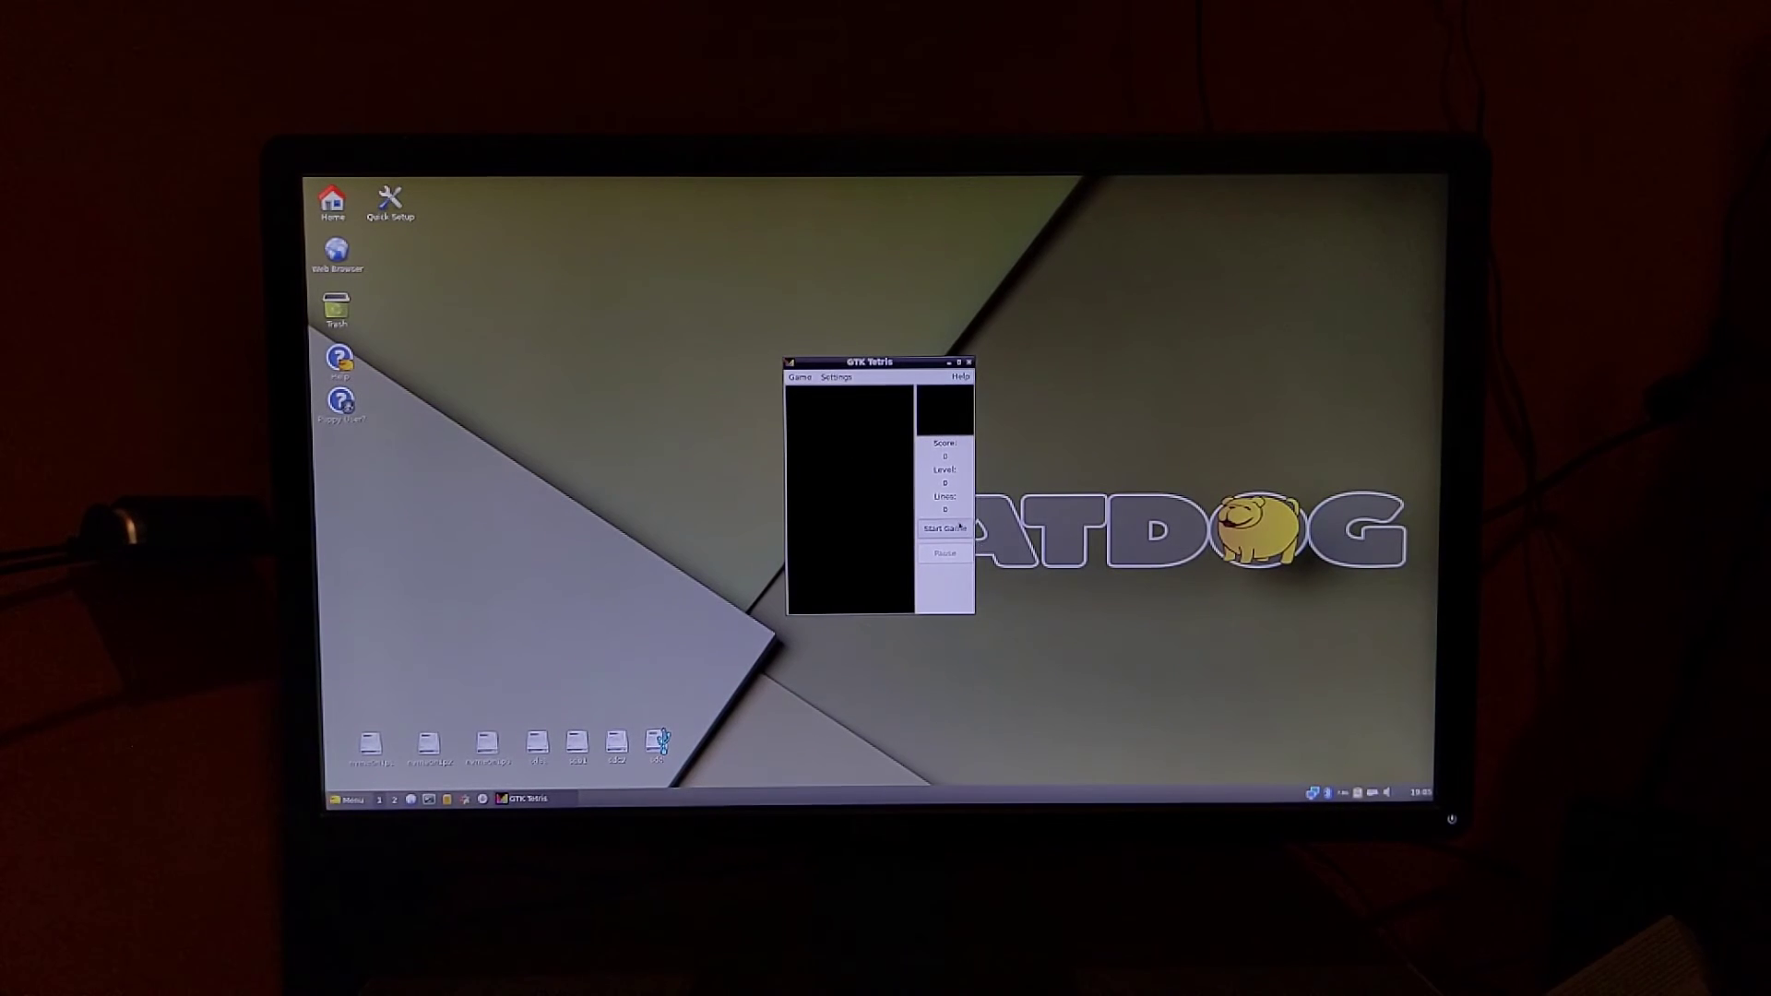
key(ctrl+g)
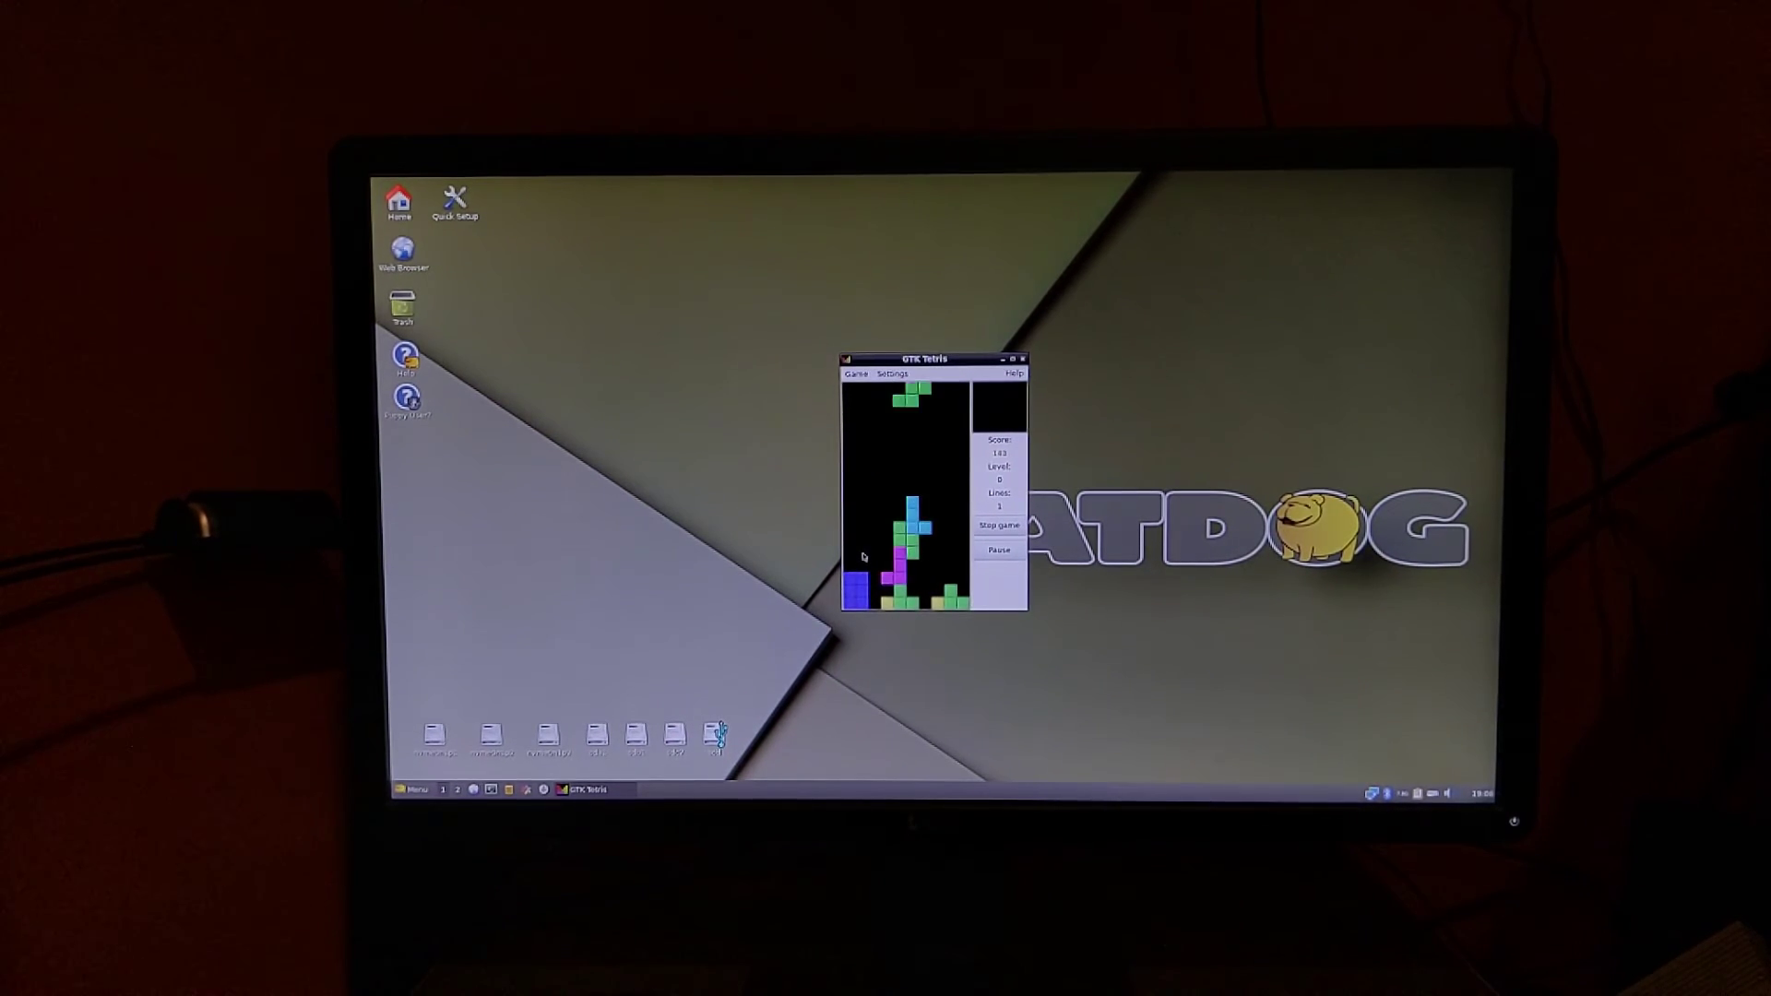
key(ctrl+s)
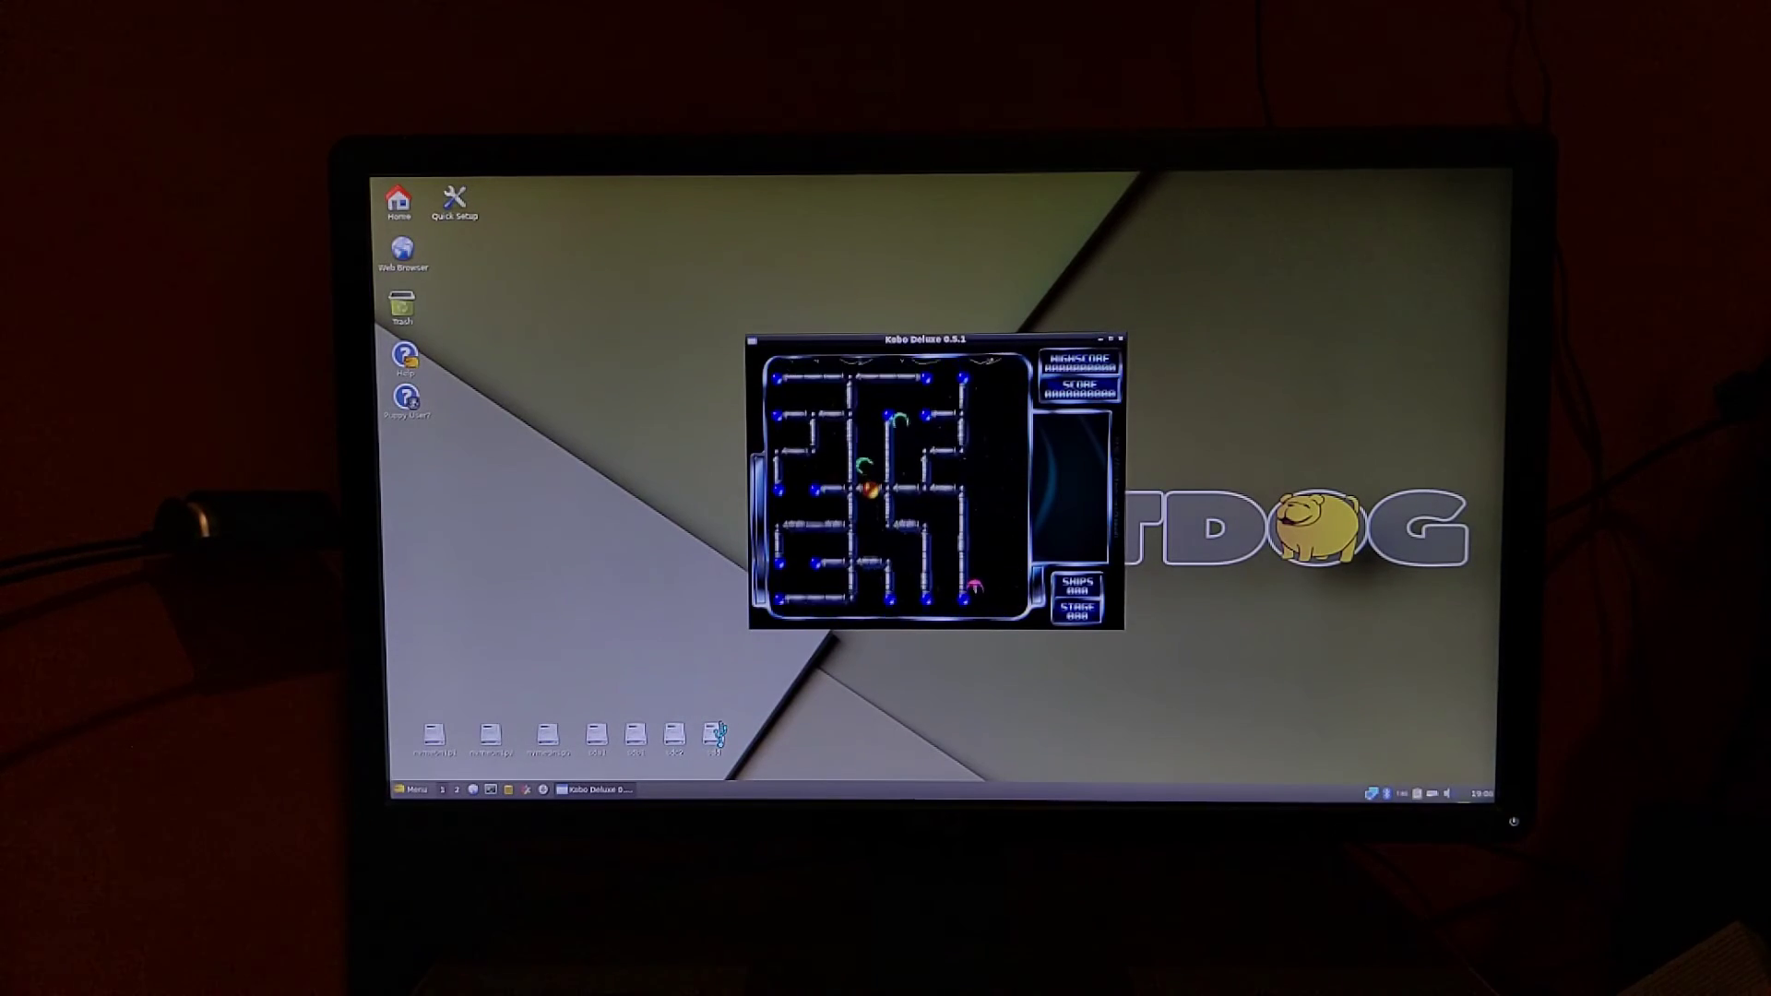
Leave the Kobo Deluxe demo, confirm the player name, and play a game on God skill
key(Return)
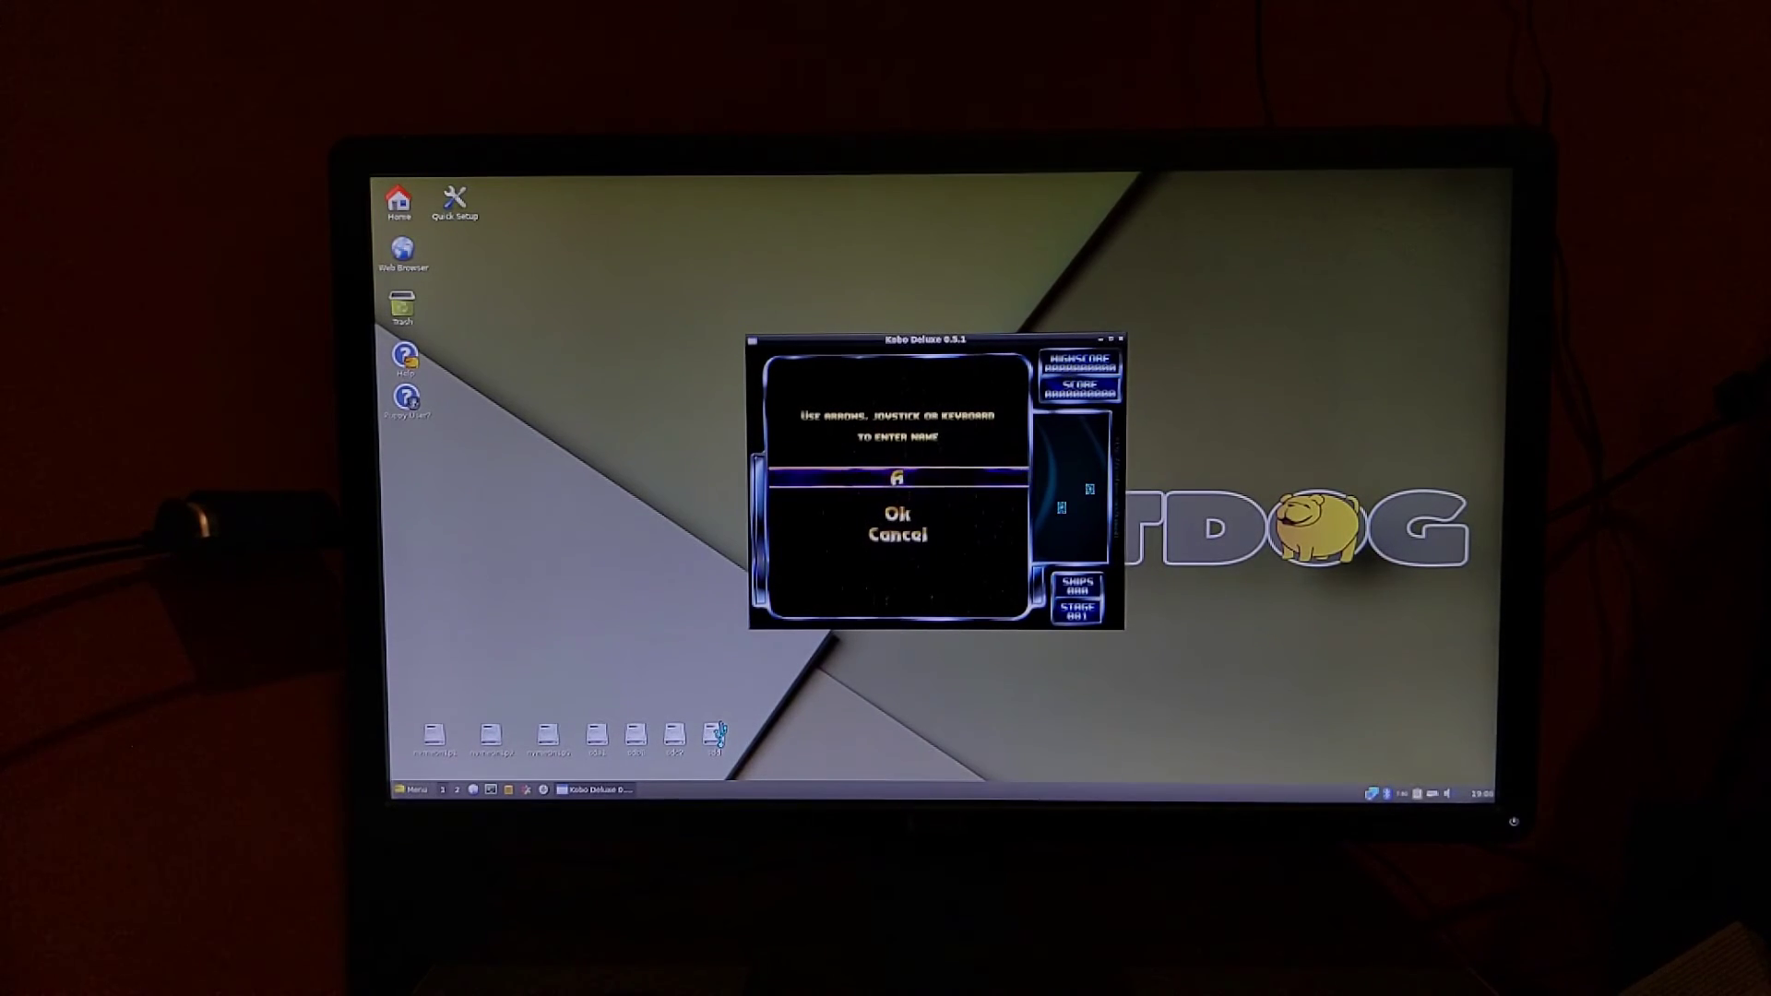
key(Return)
key(Return)
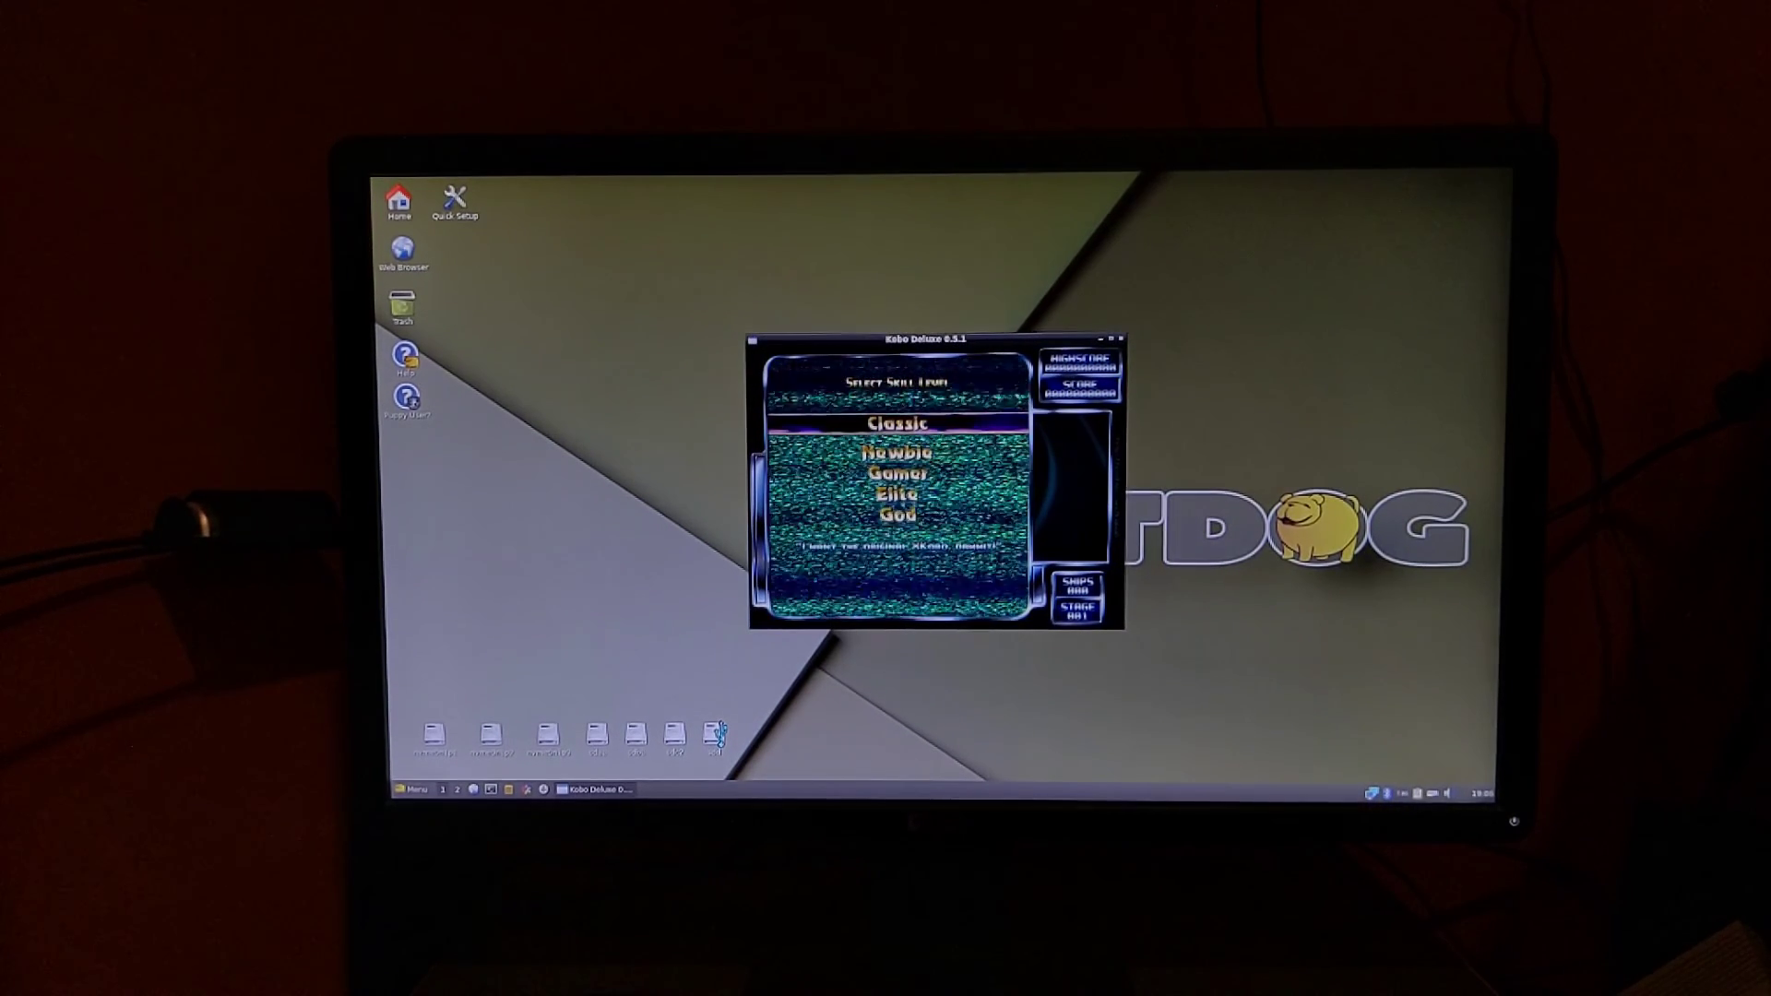
key(Down)
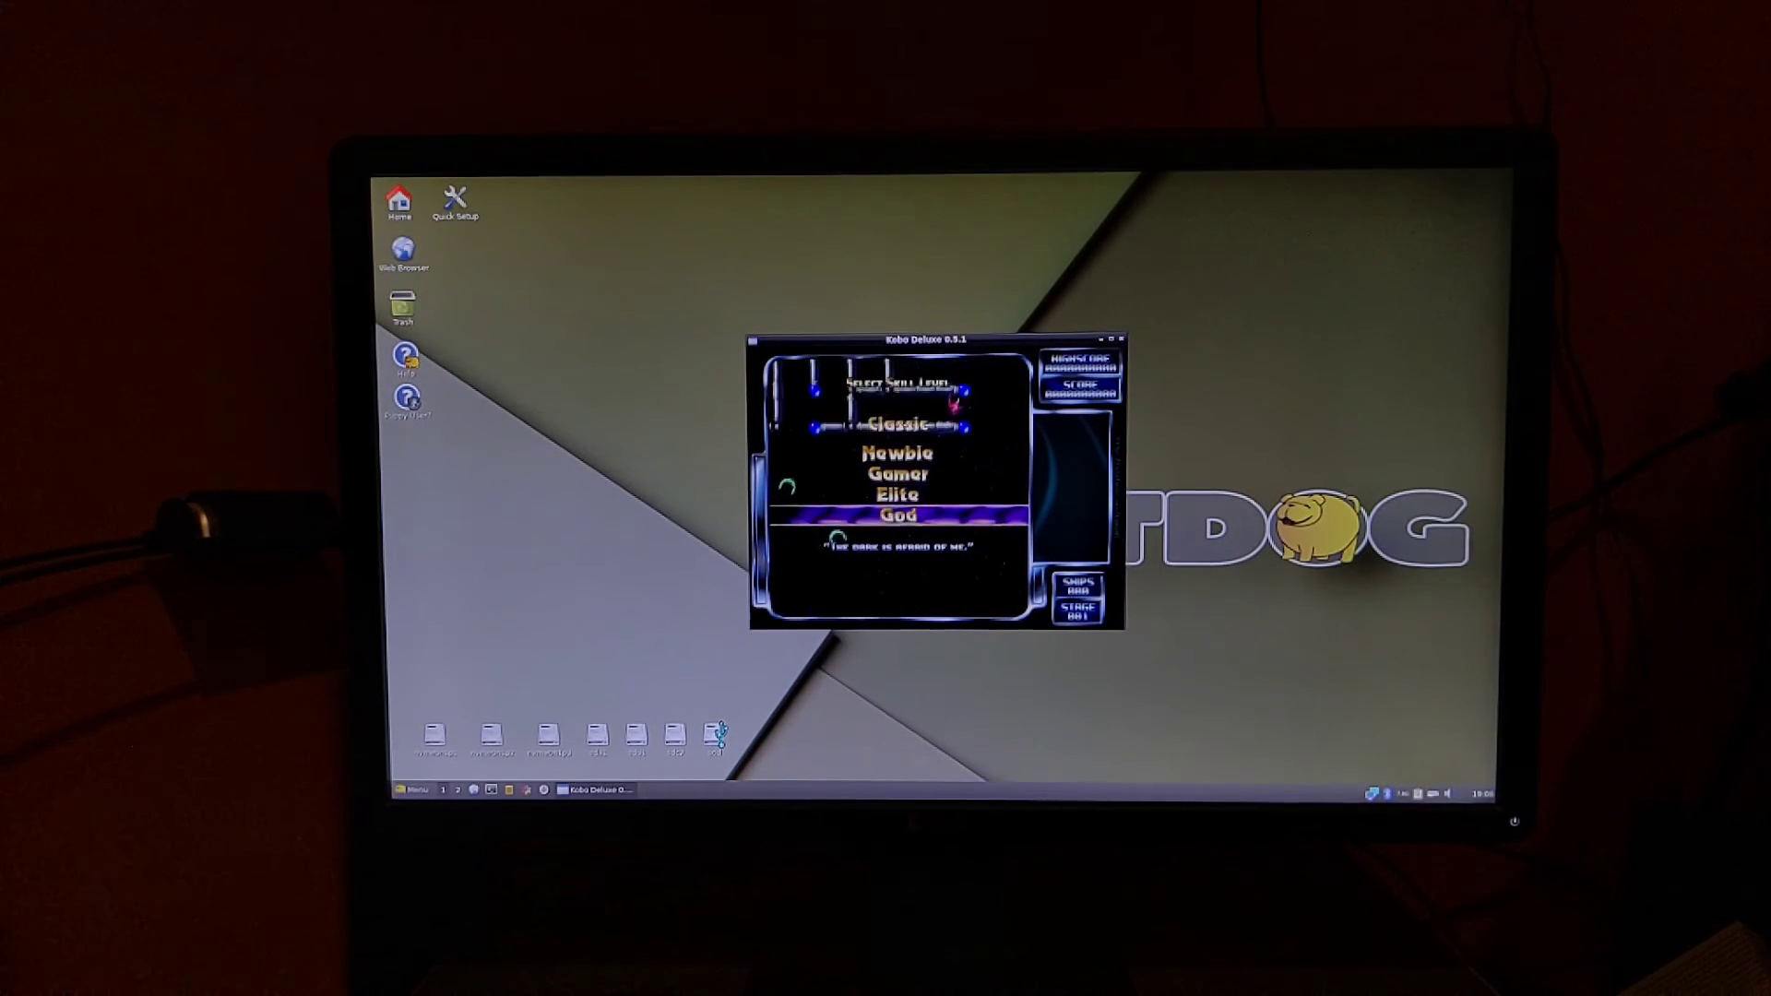
key(Return)
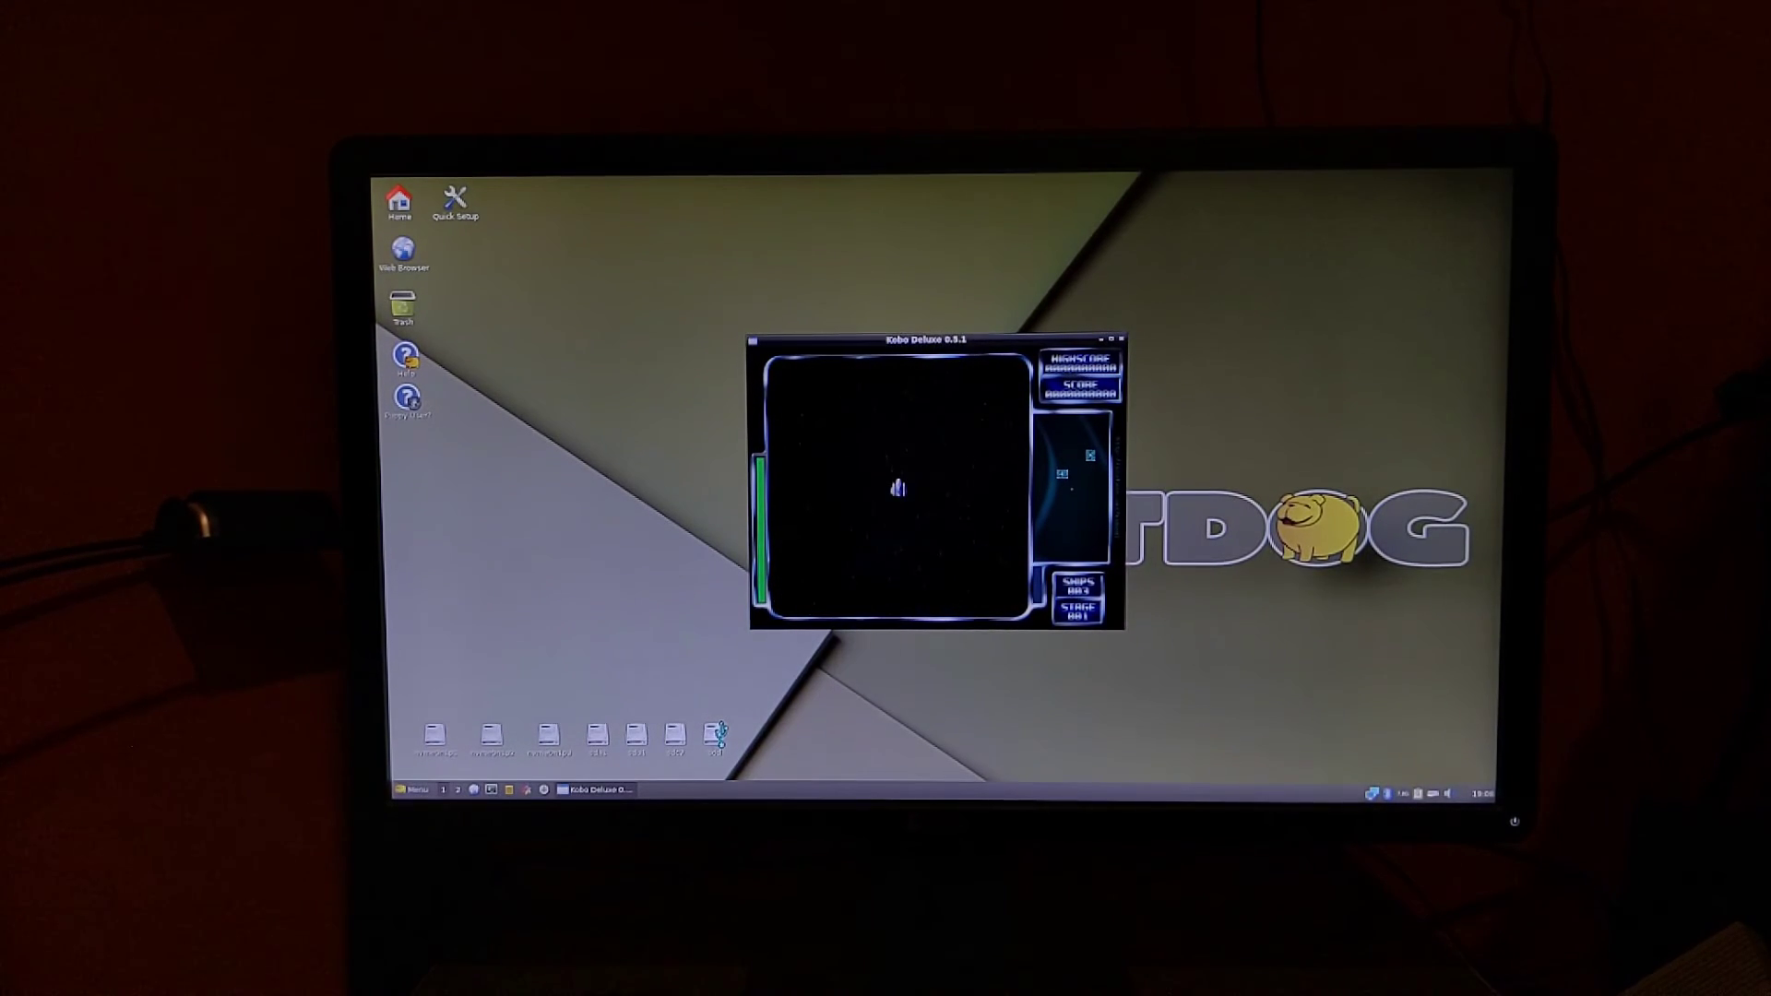
key(Up)
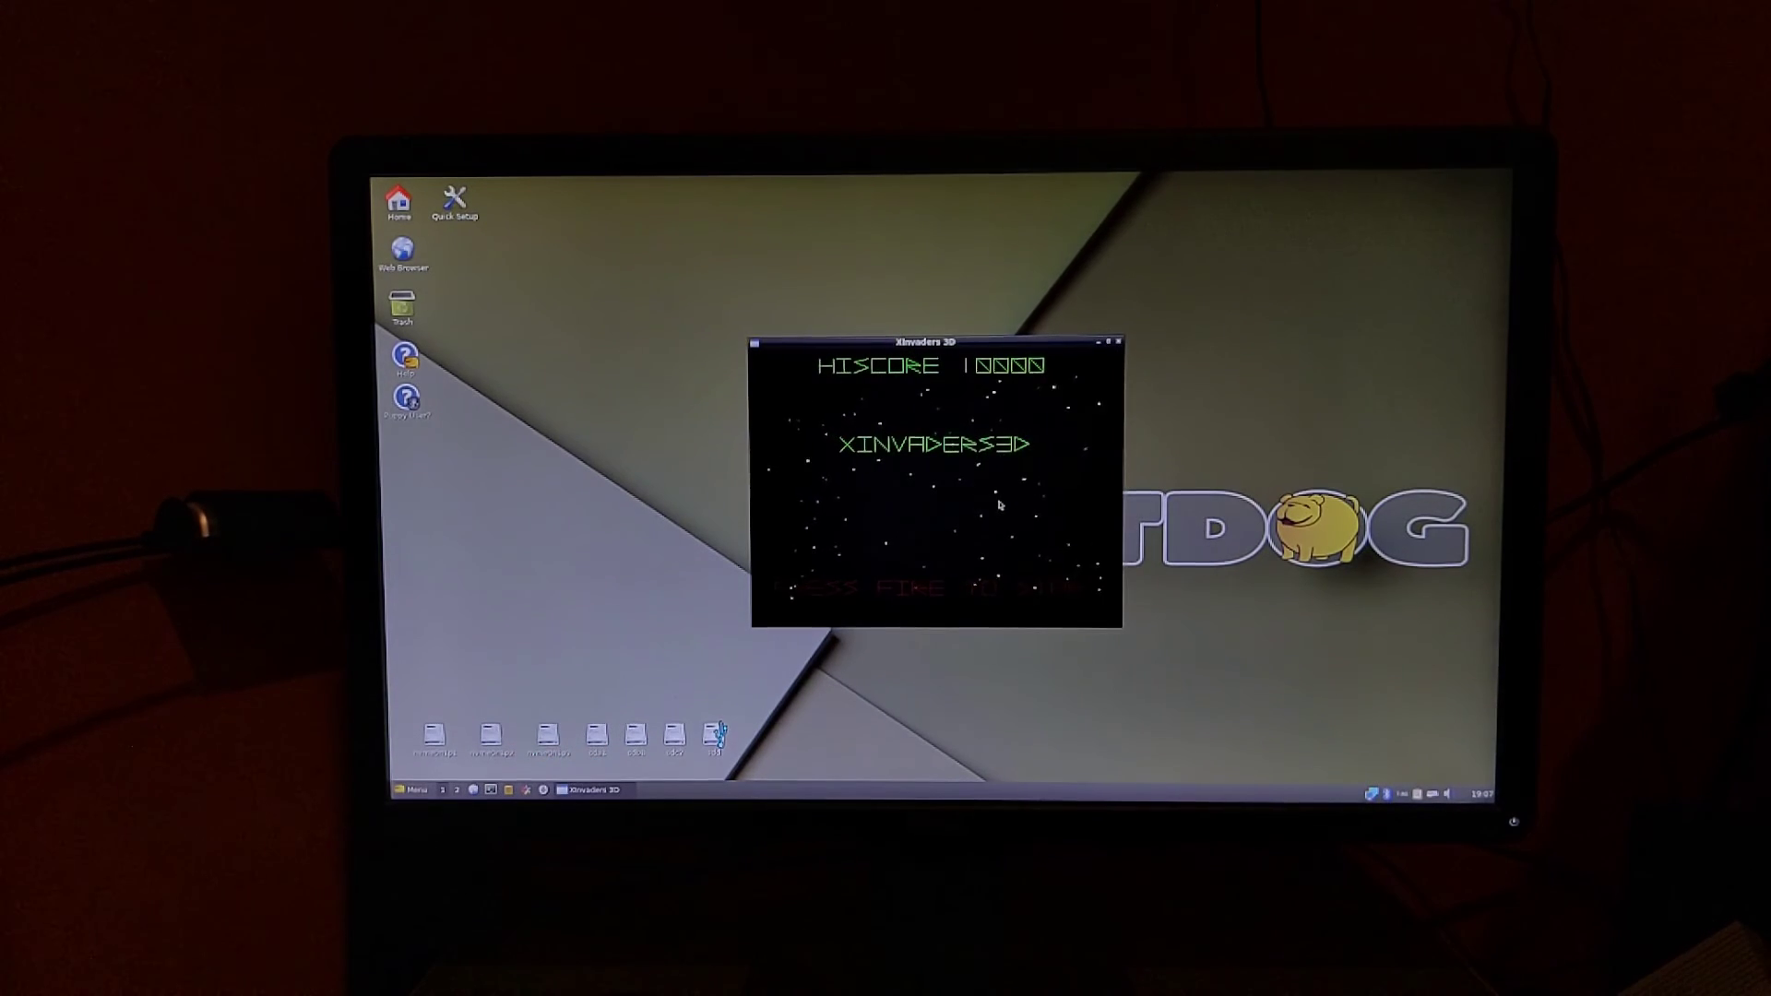
Play Xinvaders 3D to a score of 200, quit it, and bring up the system menu
key(space)
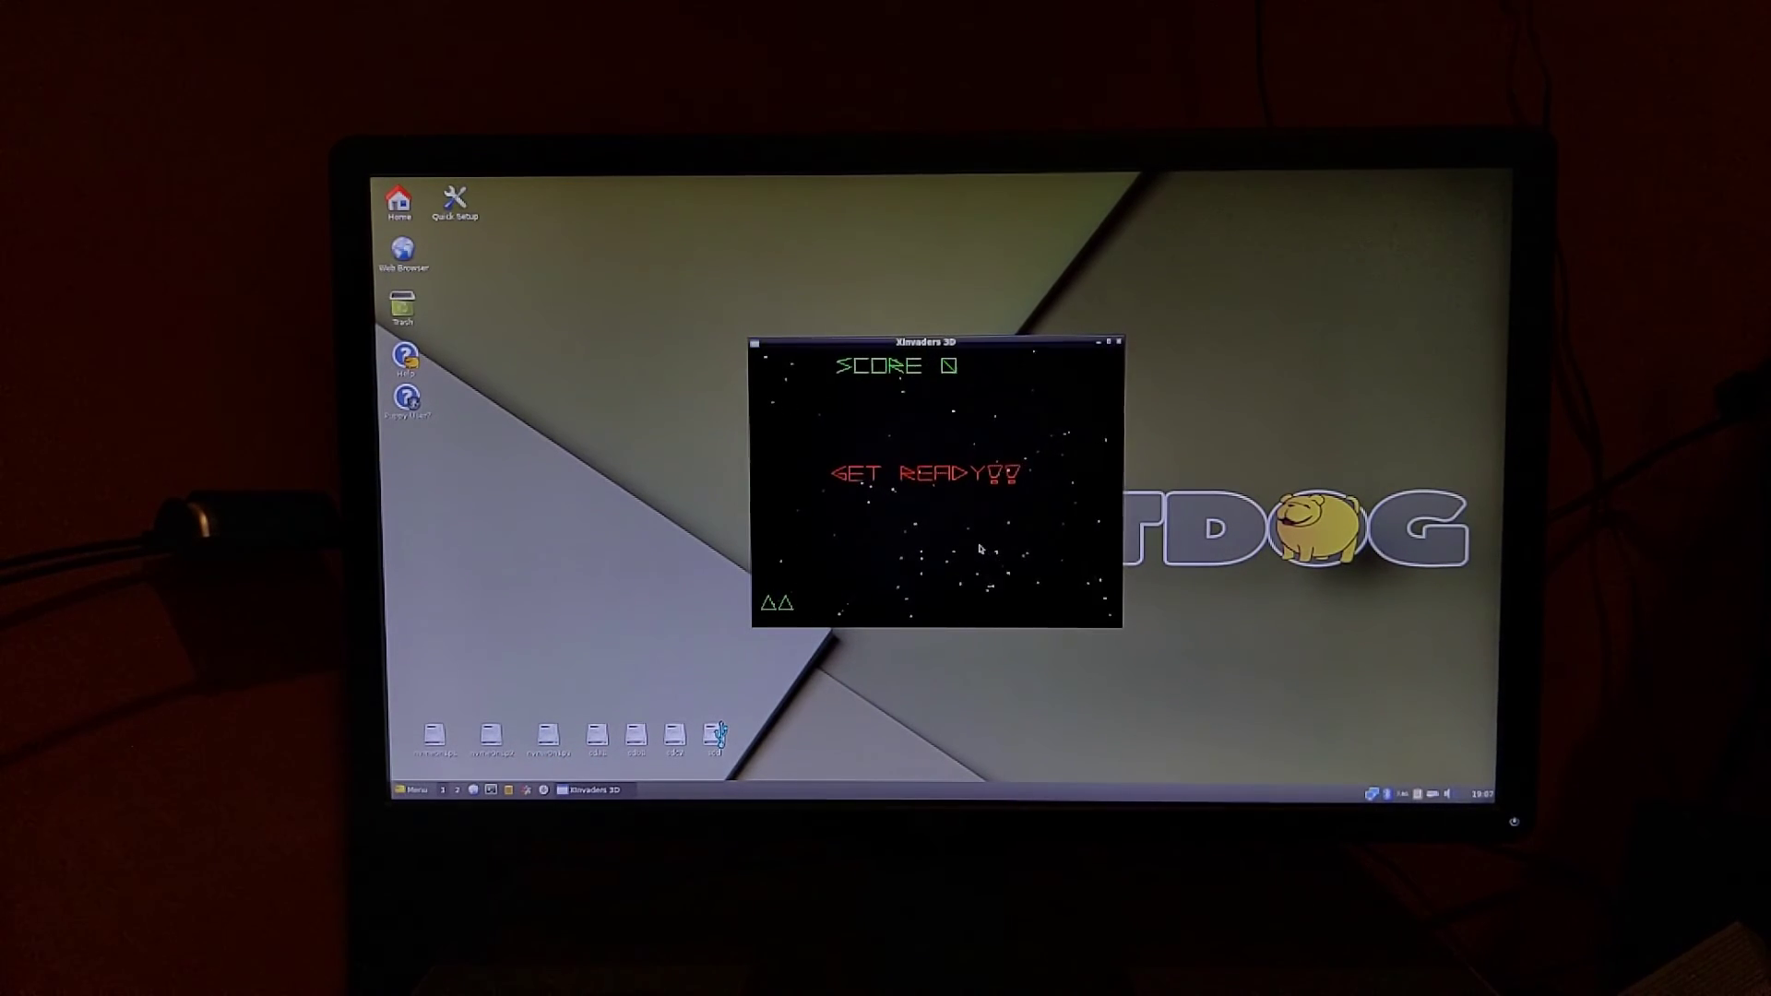
key(space)
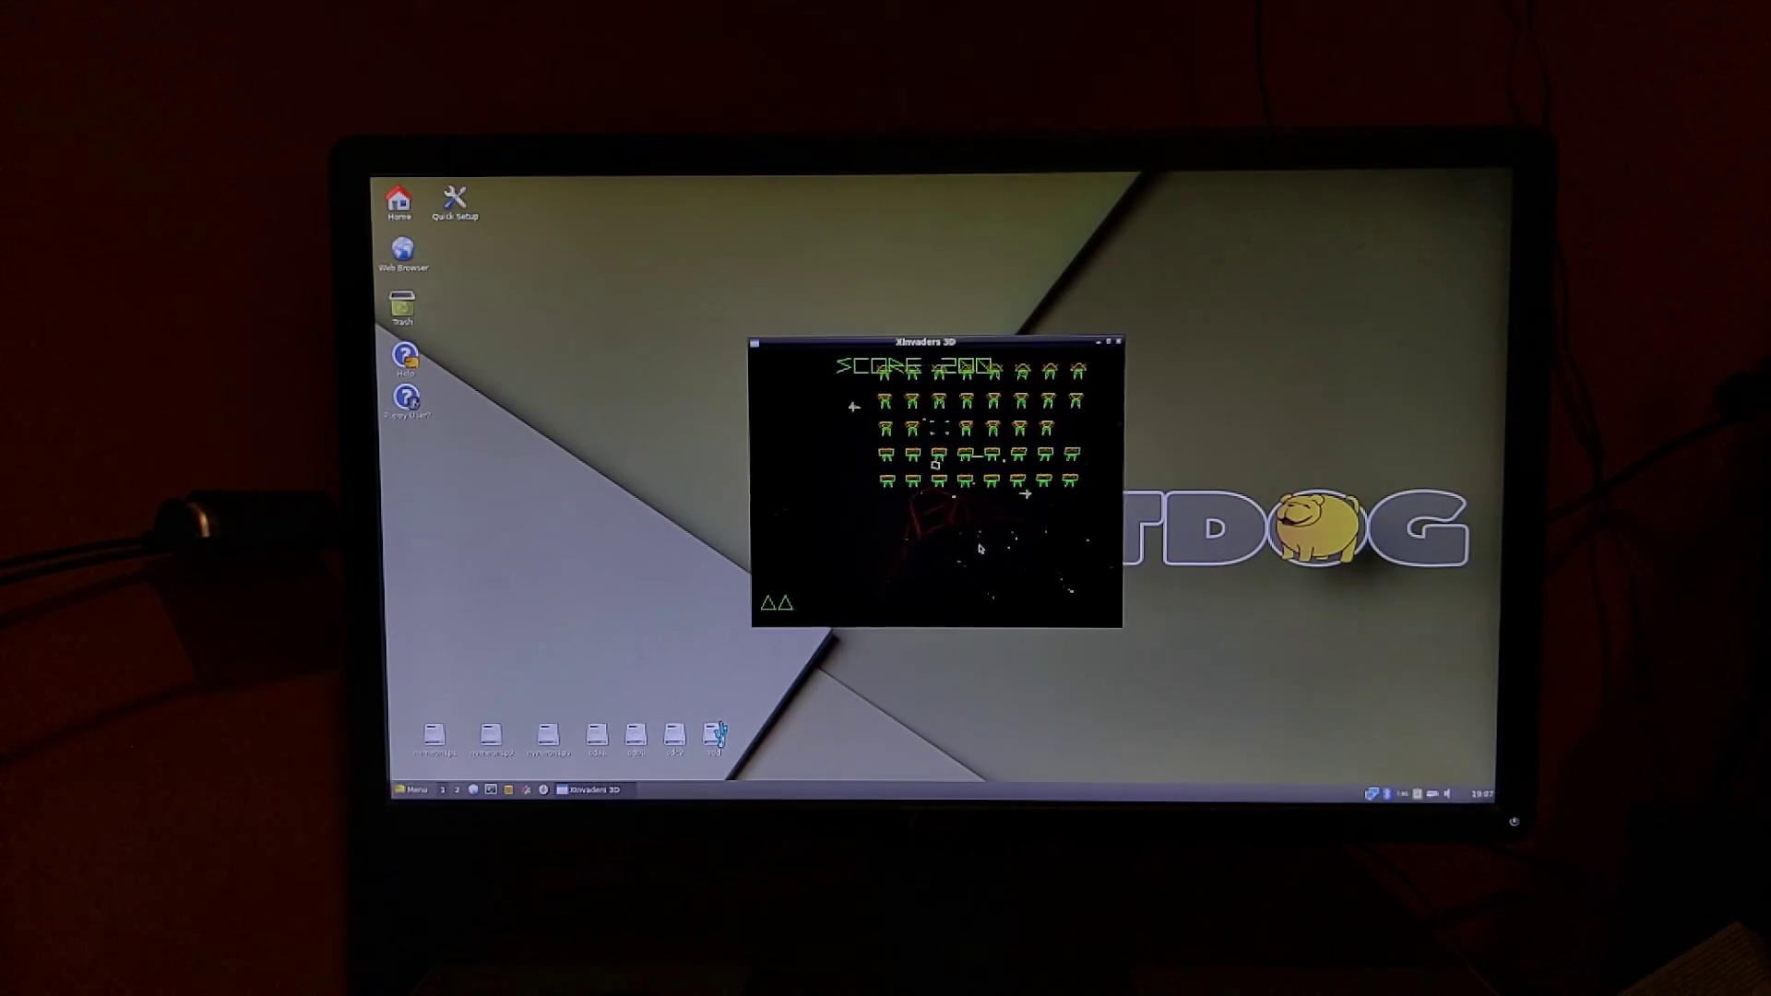
key(Escape)
key(super)
Power off Fatdog64 without creating a save file
key(Up)
key(Return)
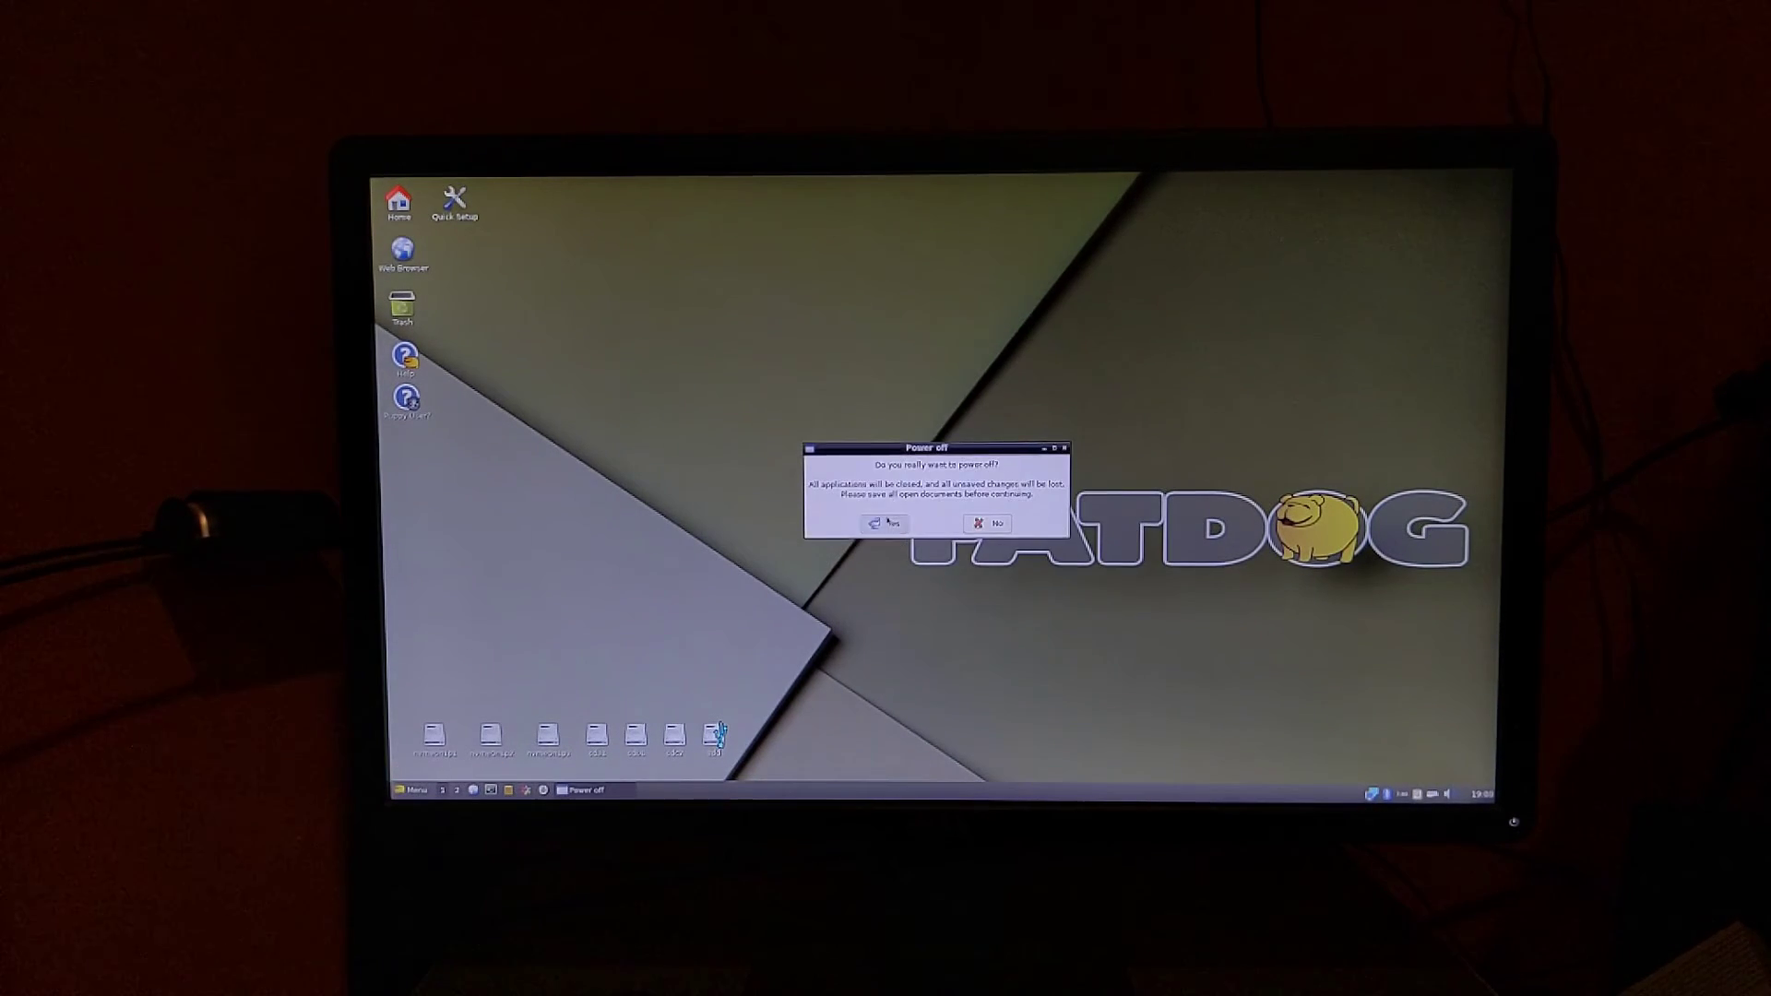
click(886, 522)
click(888, 560)
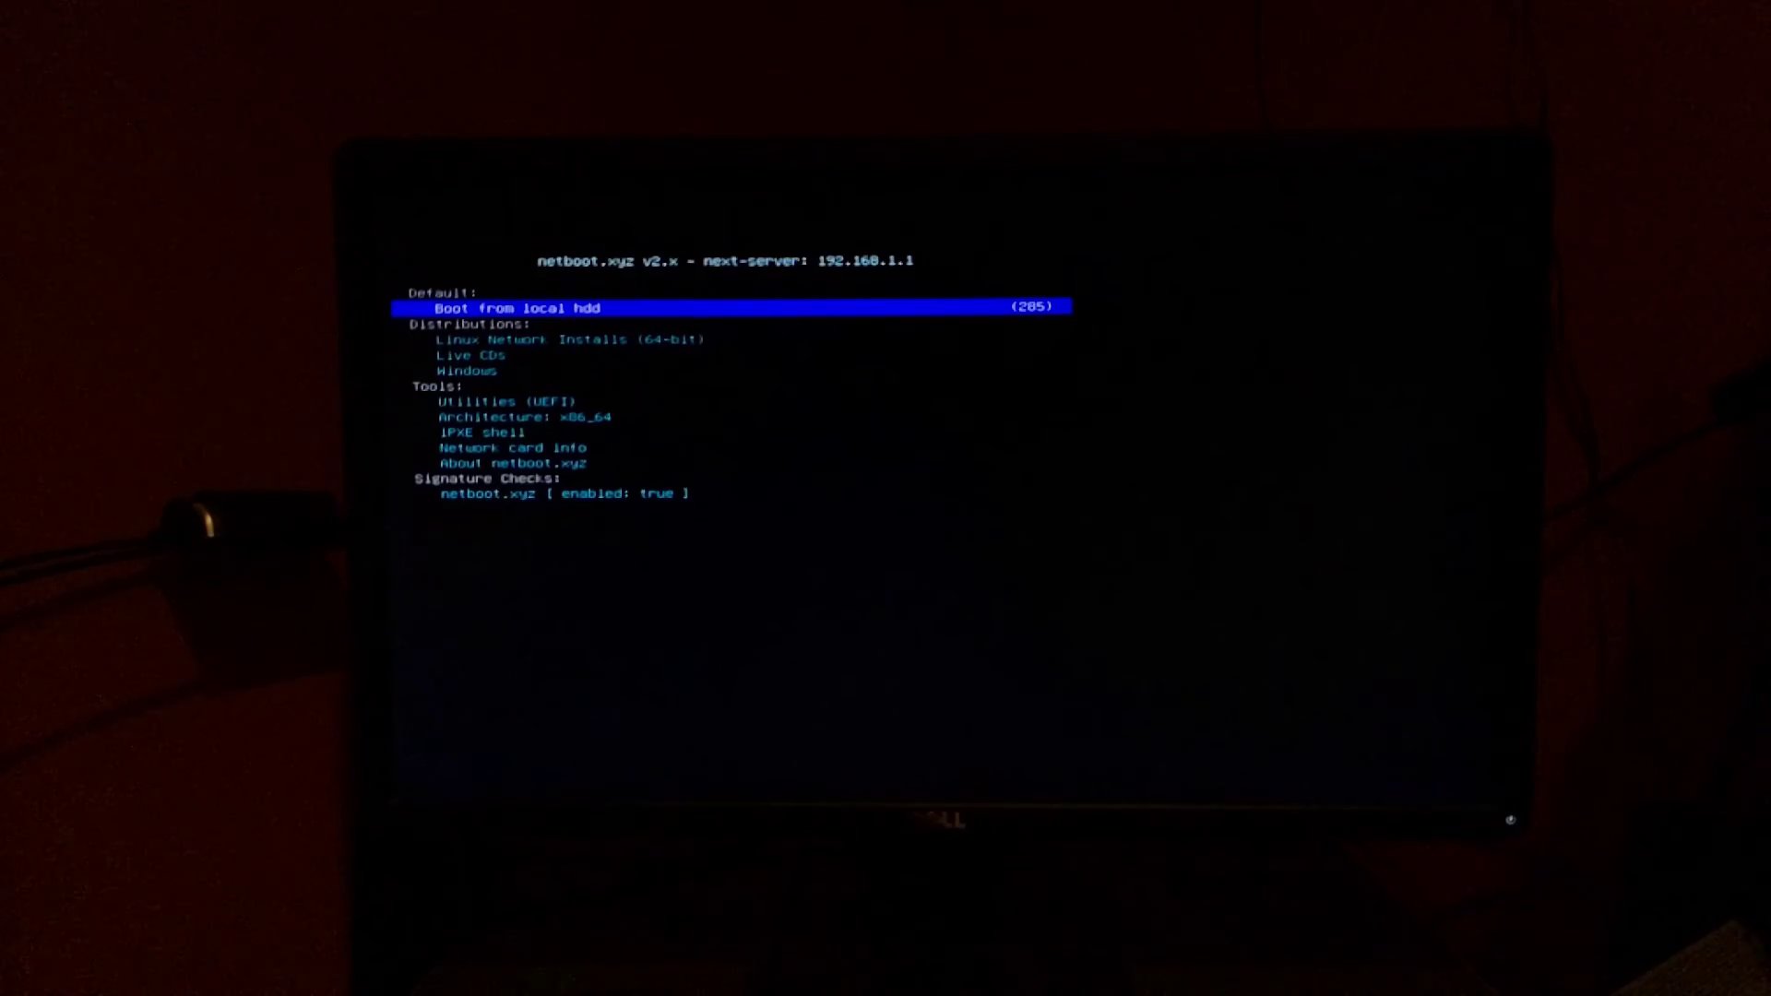
Boot Tails from the netboot.xyz Live CDs list
key(Down)
key(Down)
key(Return)
key(Down)
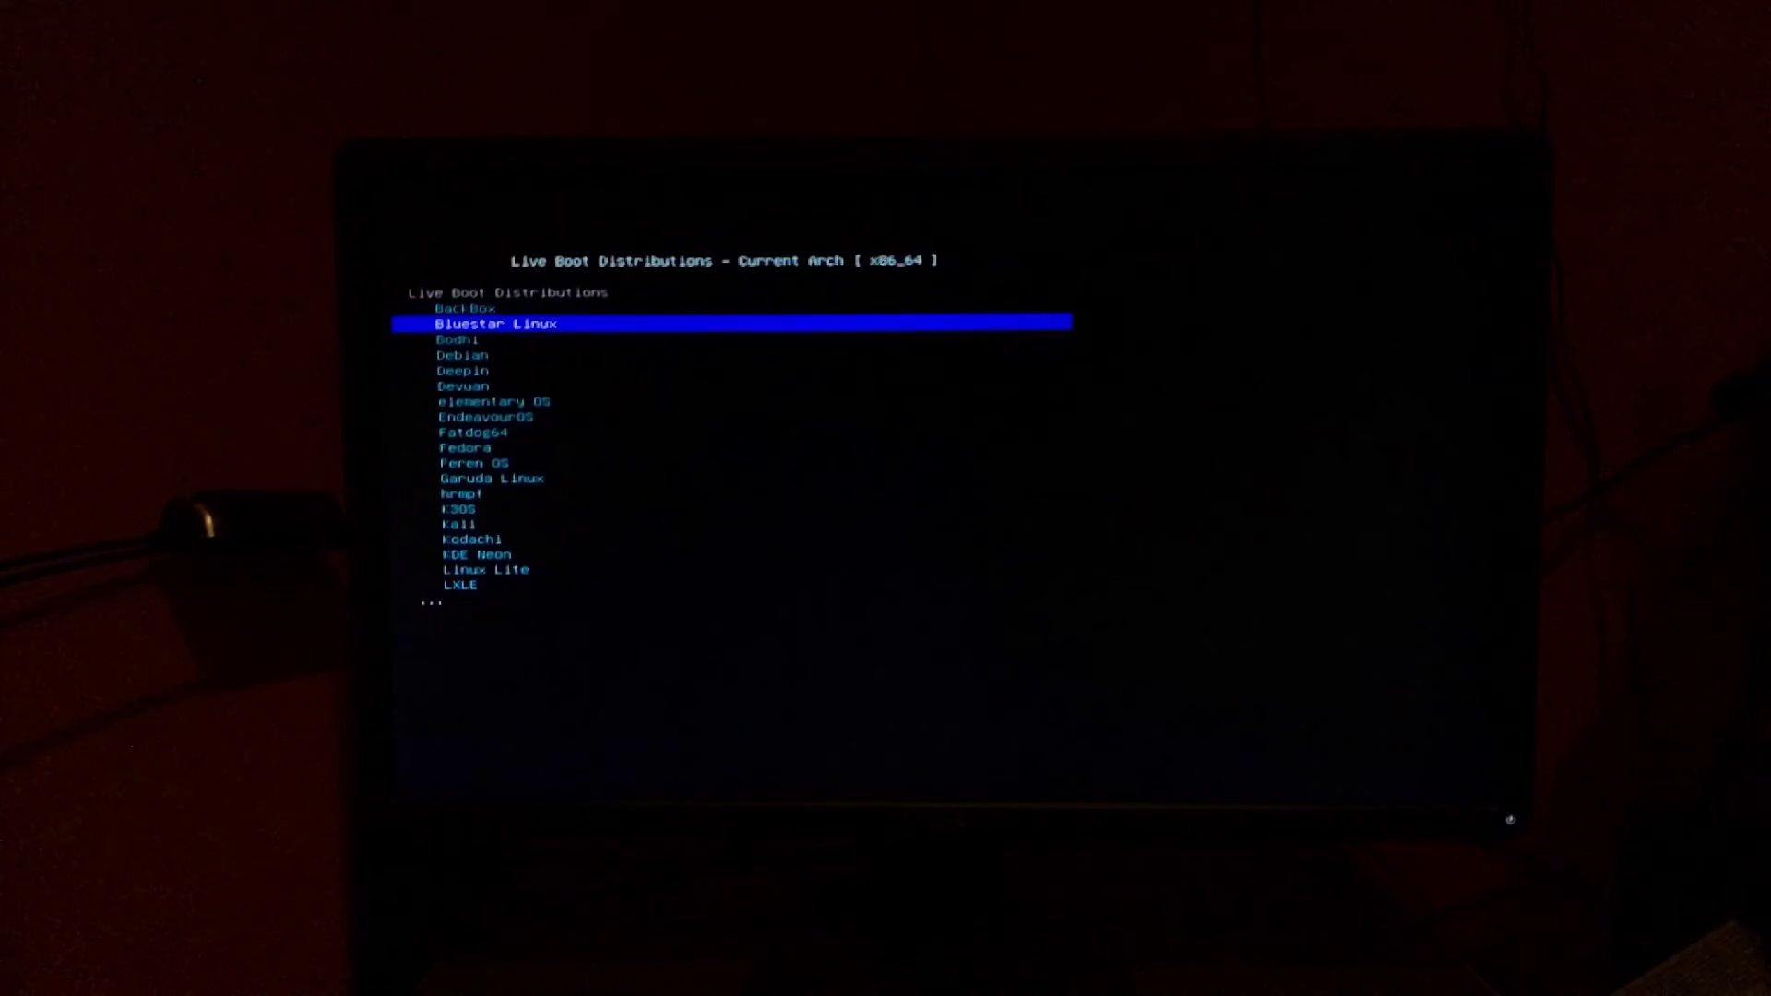
key(Down)
key(Down)
key(Down)
key(Up)
key(Return)
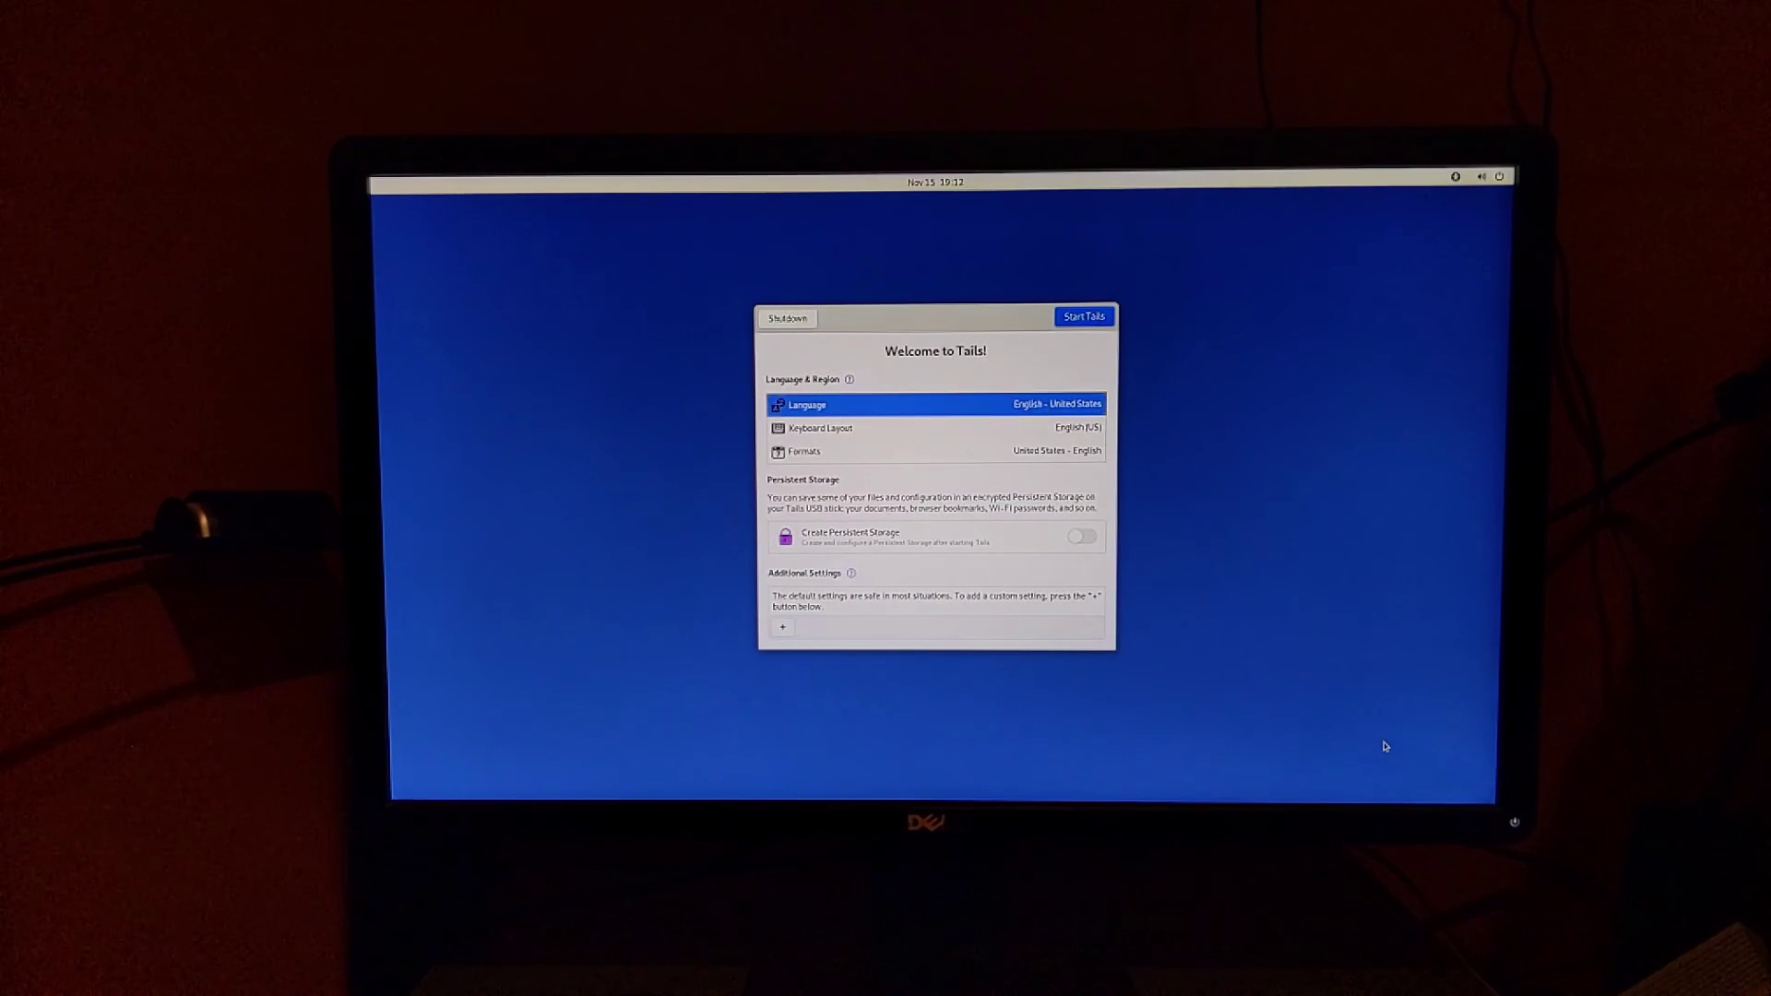
Start Tails with default settings and browse the application grid before returning to the desktop
key(alt+s)
drag(1017, 519, 803, 522)
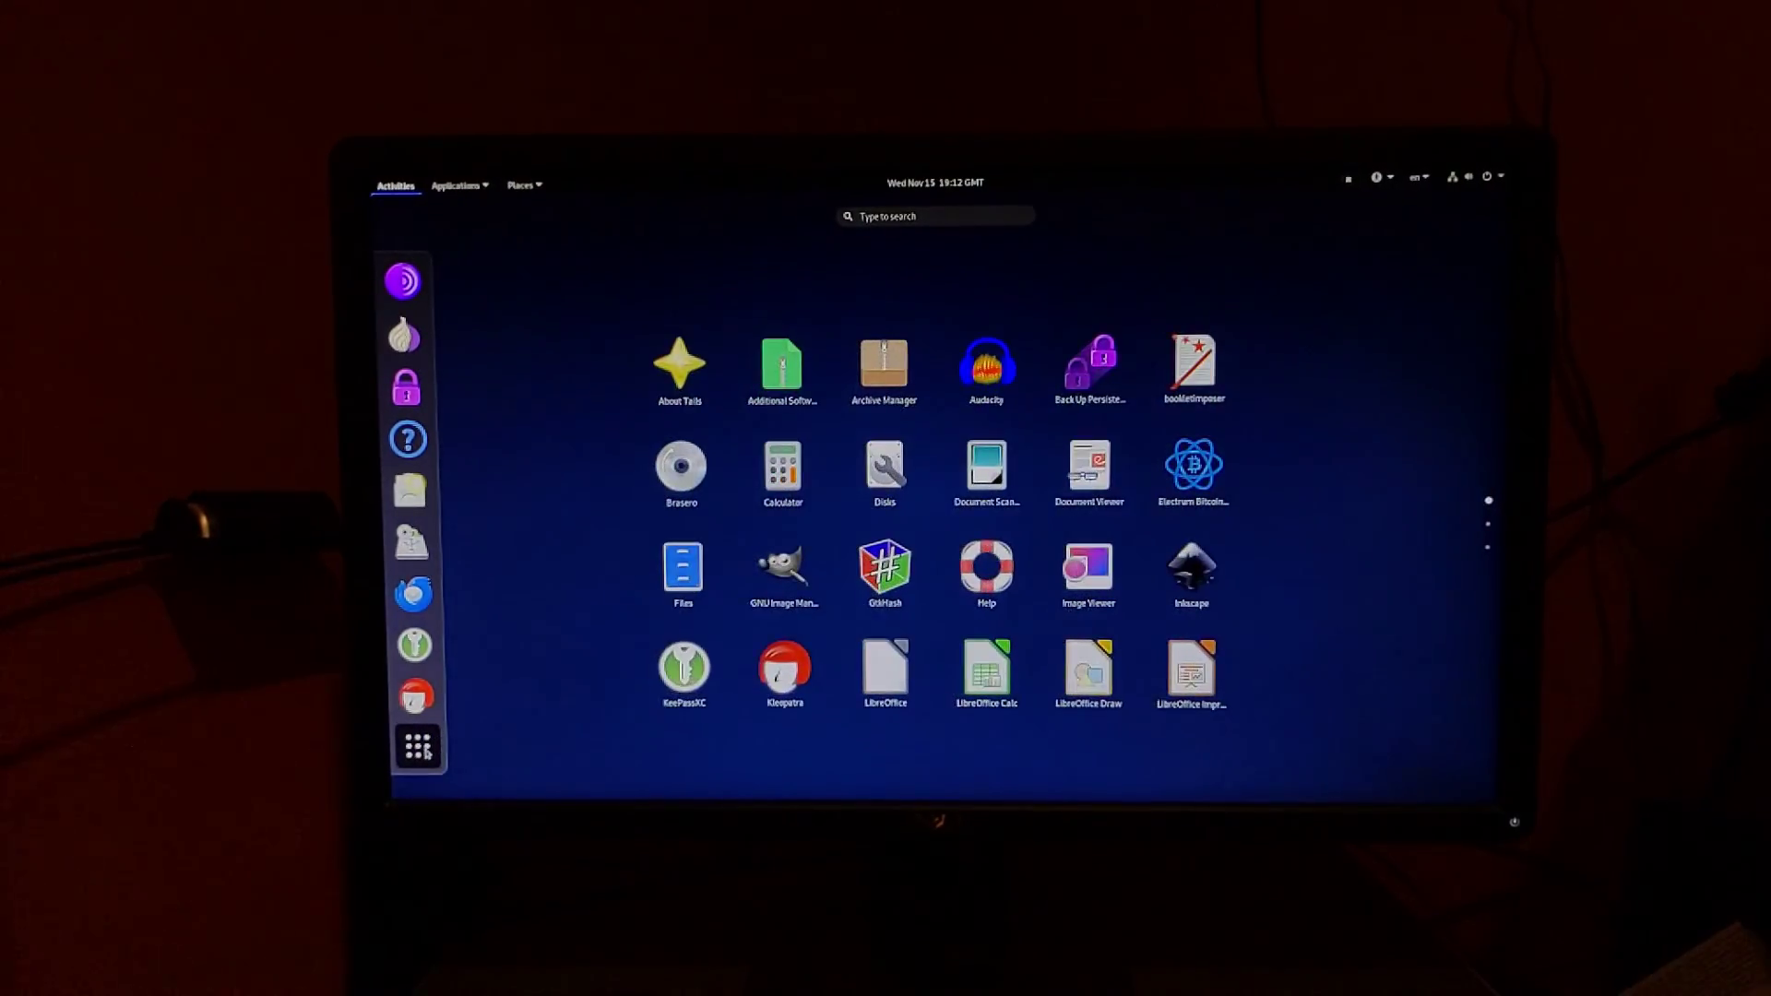
click(423, 744)
click(424, 745)
key(super)
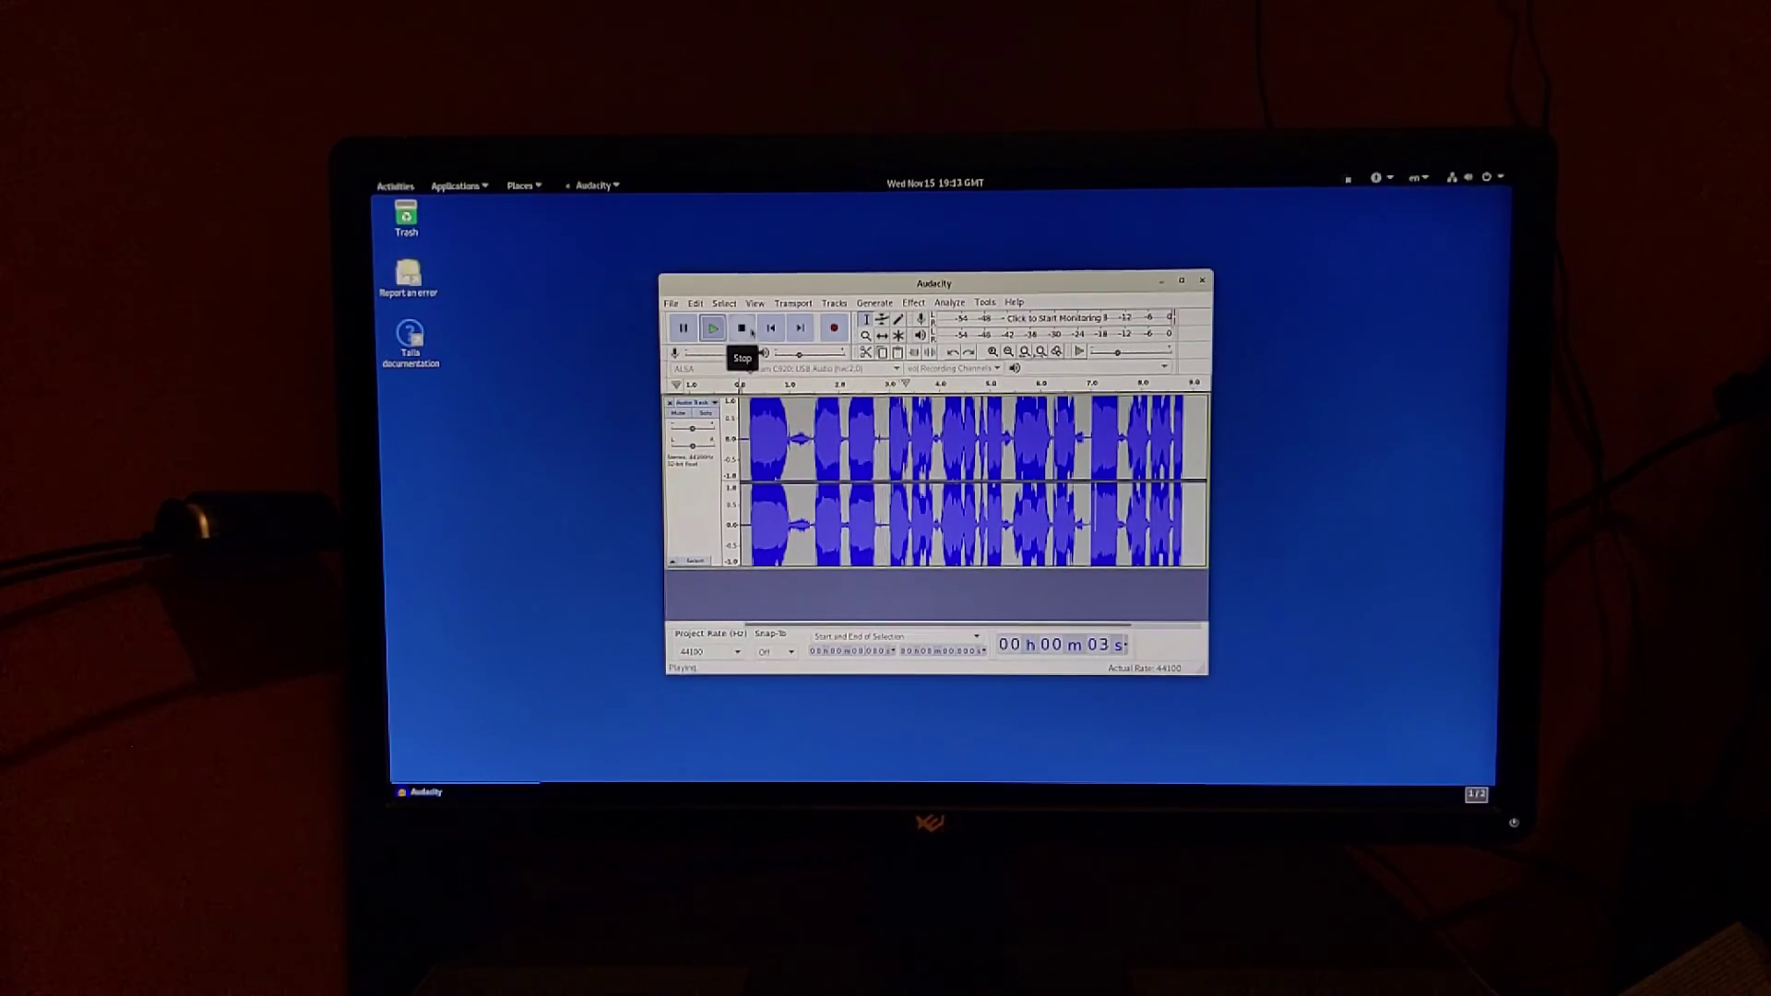
Stop playback, quit Audacity without saving the recording, and bring up the Applications menu
click(741, 328)
key(ctrl+q)
click(873, 503)
key(super+a)
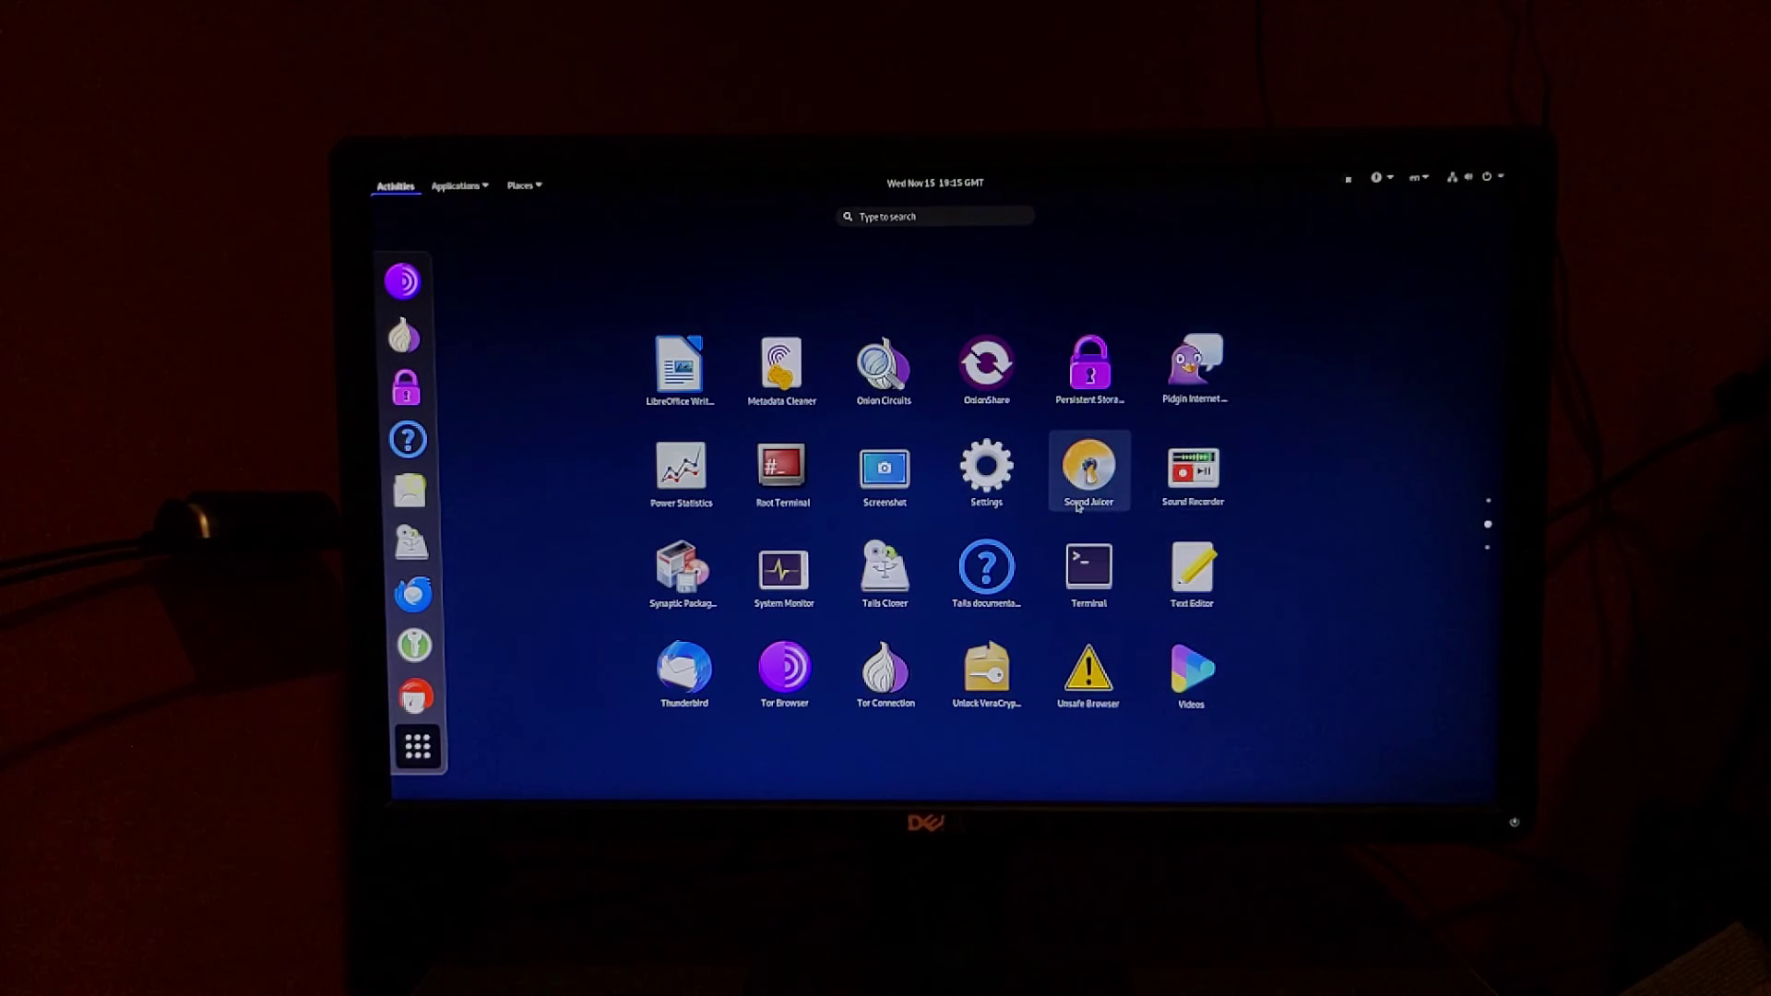
click(459, 186)
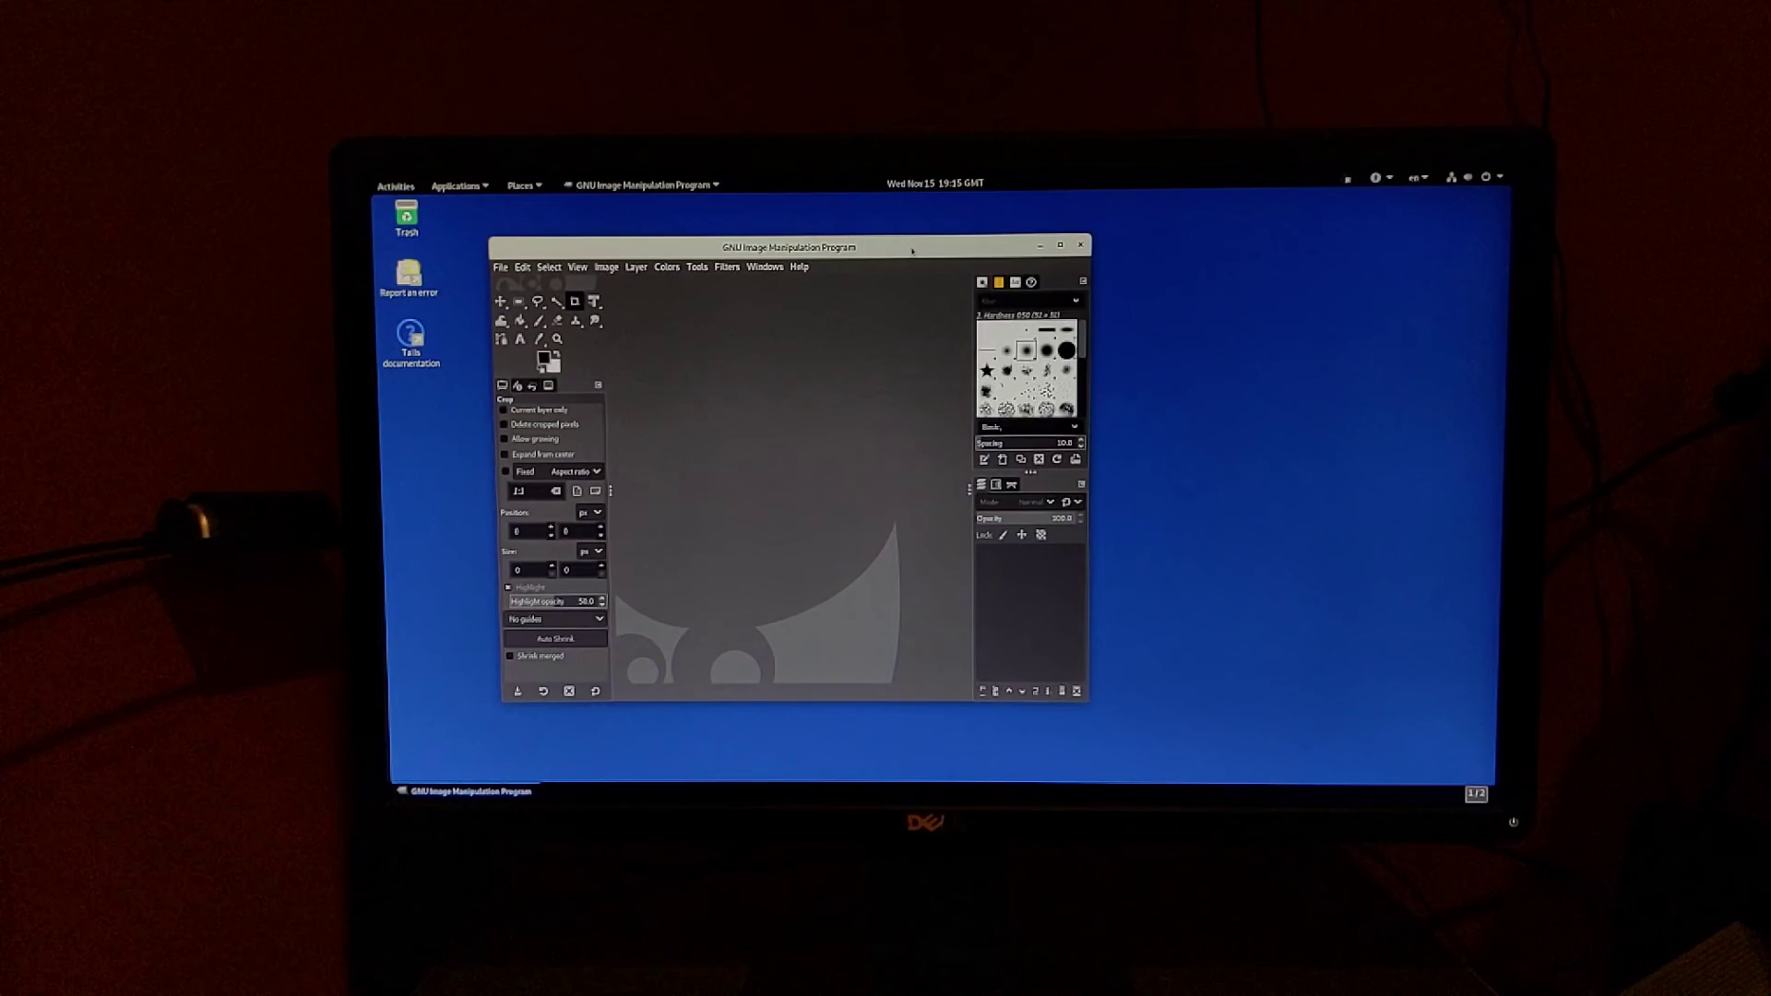
Maximize the GIMP window by double-clicking its title bar
click(1061, 247)
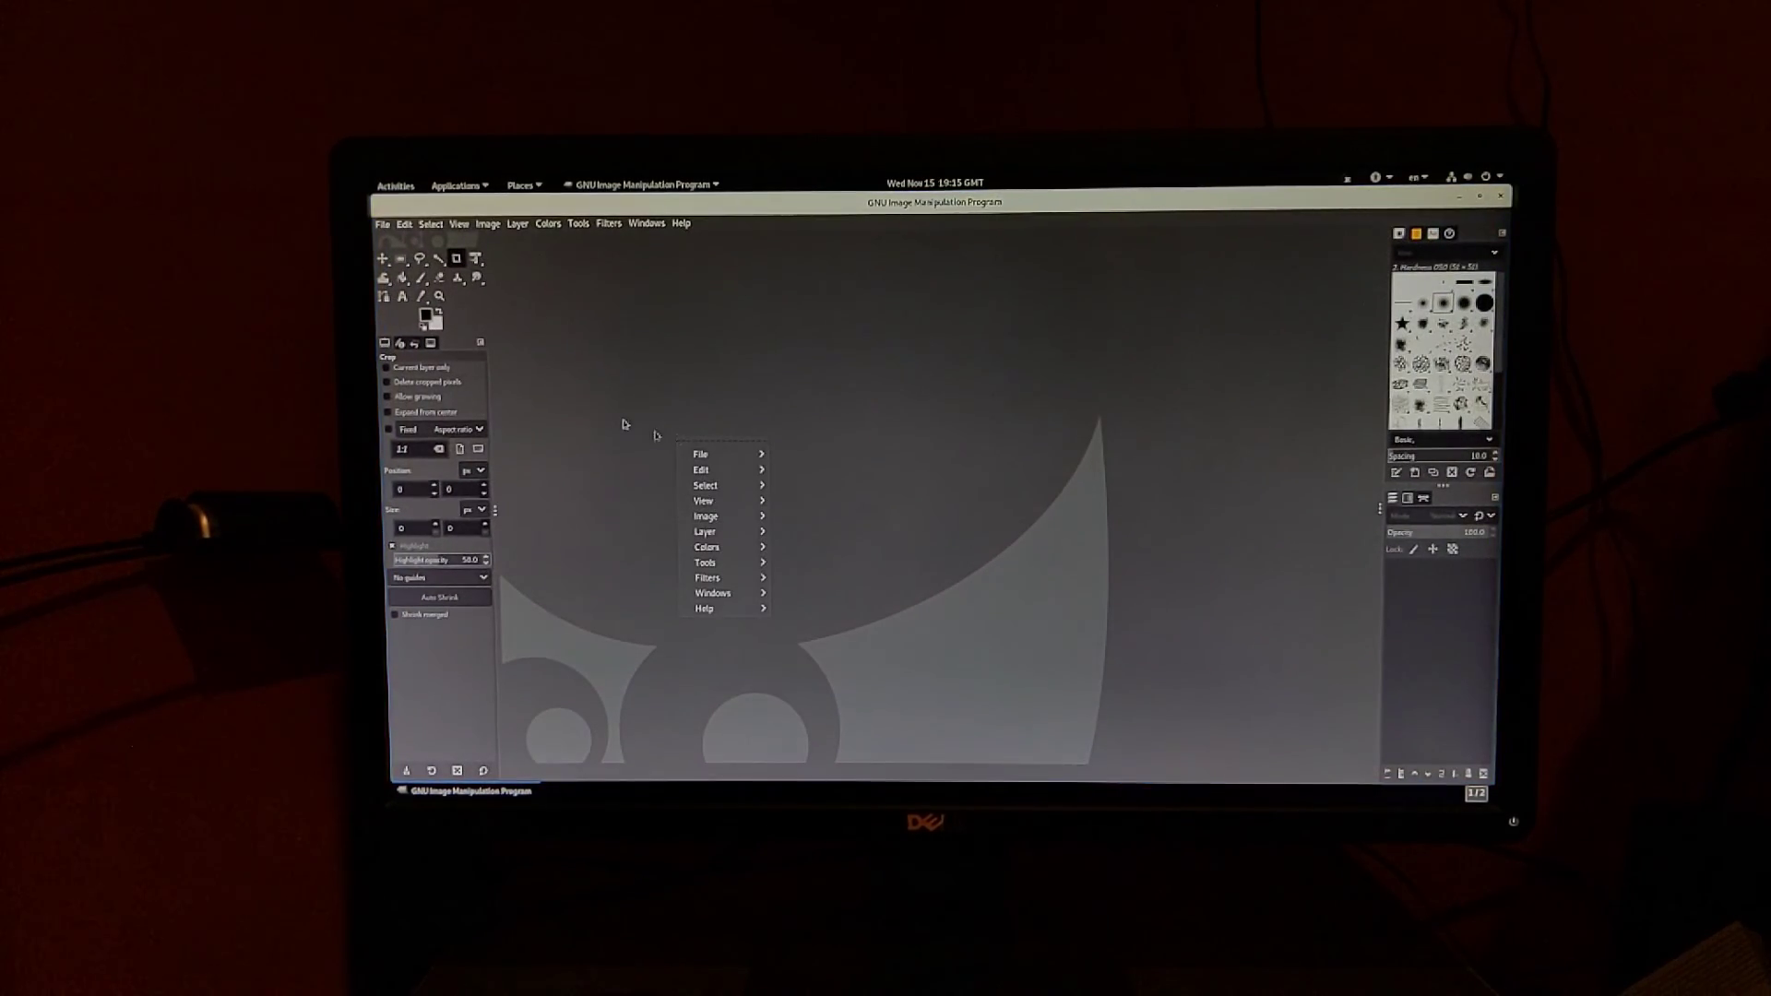